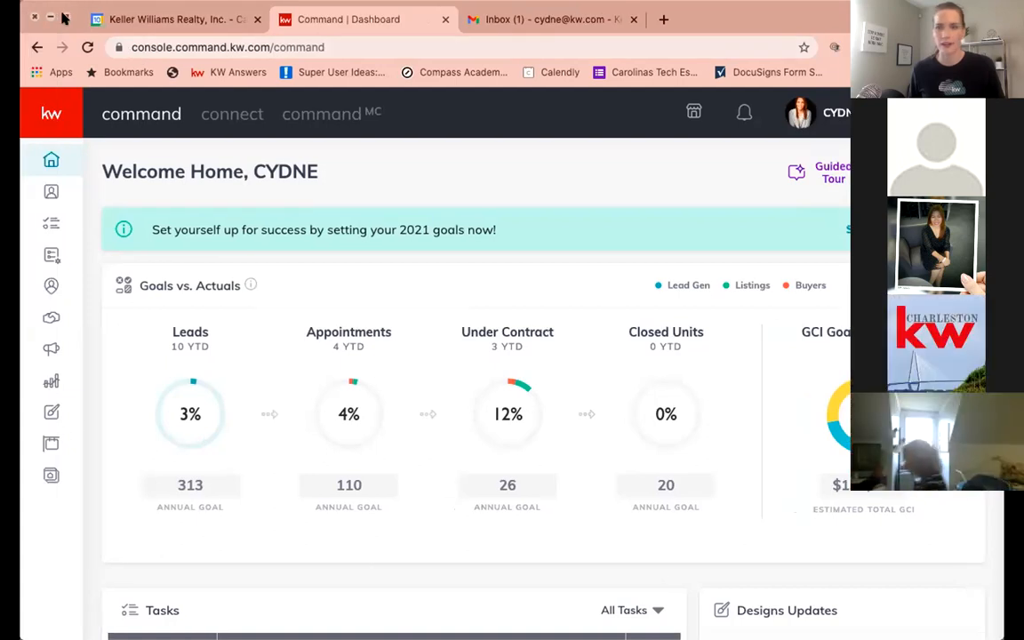
pyautogui.click(64, 18)
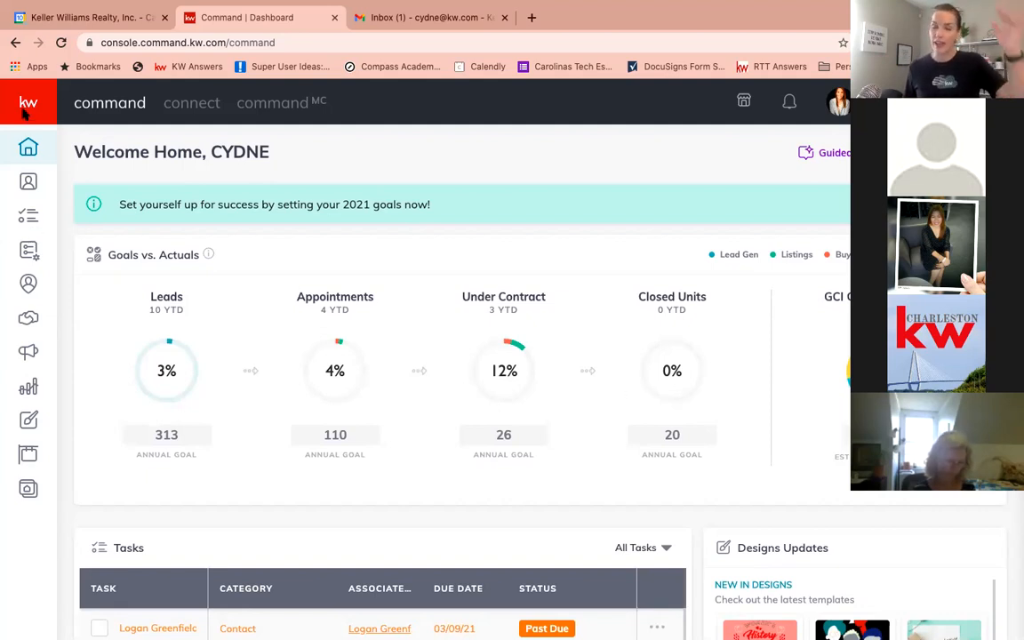
pyautogui.scroll(-1, 25, 109)
pyautogui.scroll(1, 25, 109)
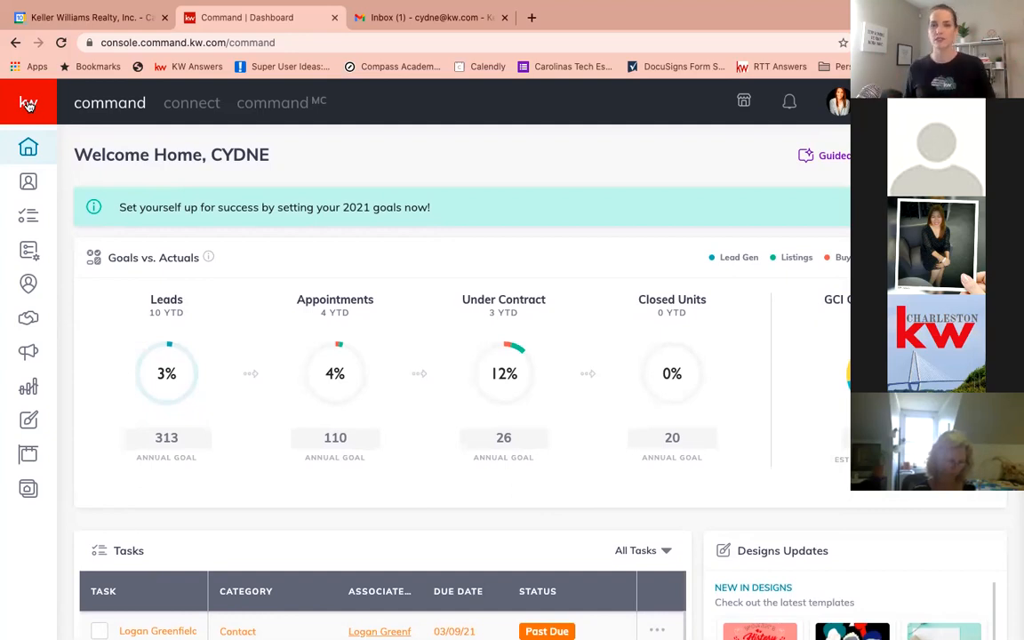
# Open the SmartPlans section and scroll through the list of existing people plans
pyautogui.click(28, 105)
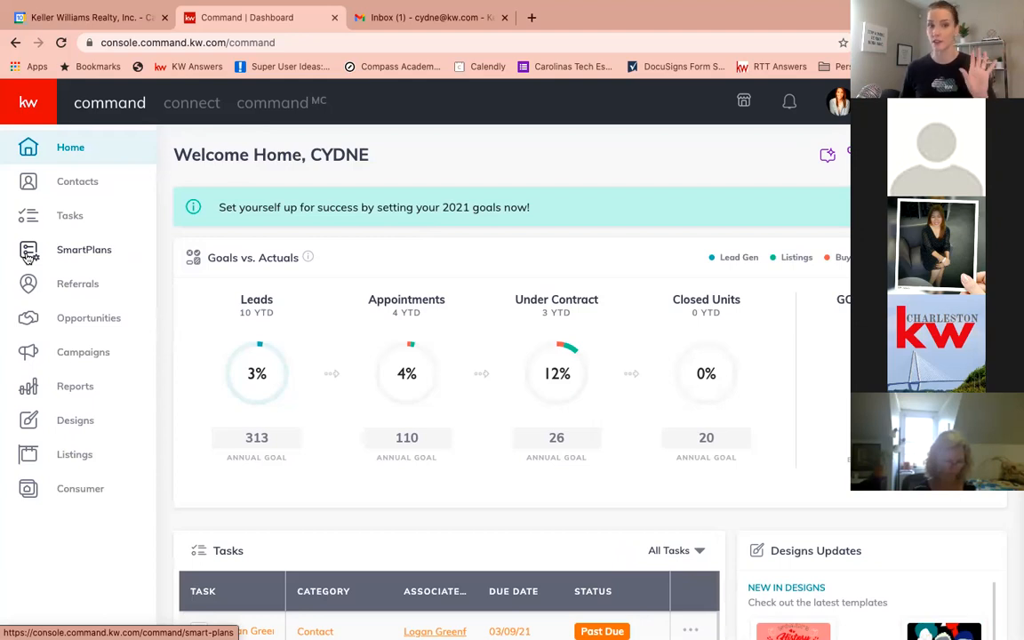
pyautogui.click(91, 254)
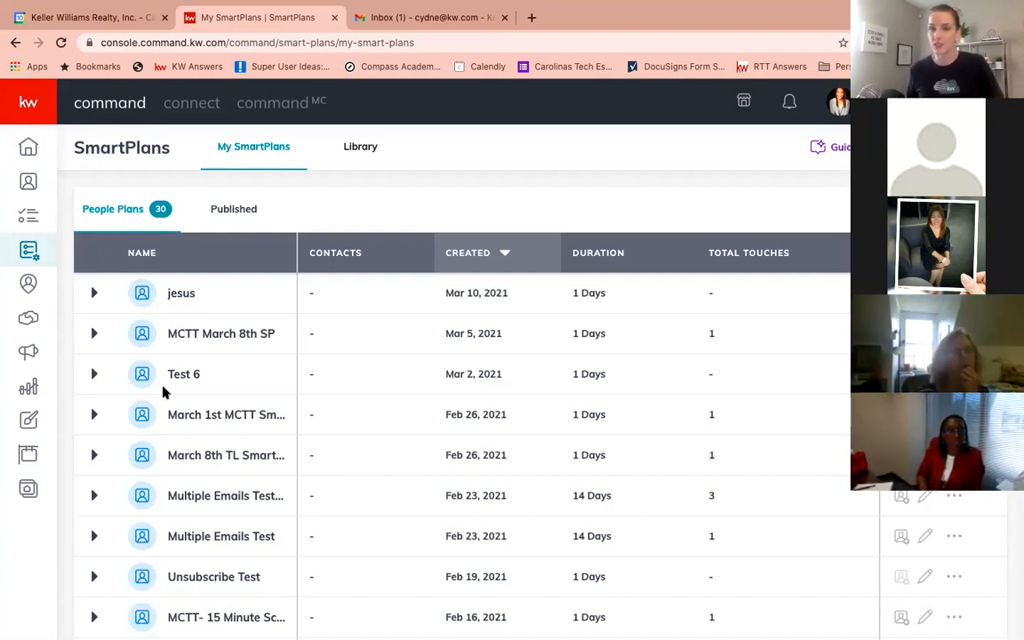
pyautogui.scroll(-2, 163, 391)
pyautogui.scroll(-2, 163, 391)
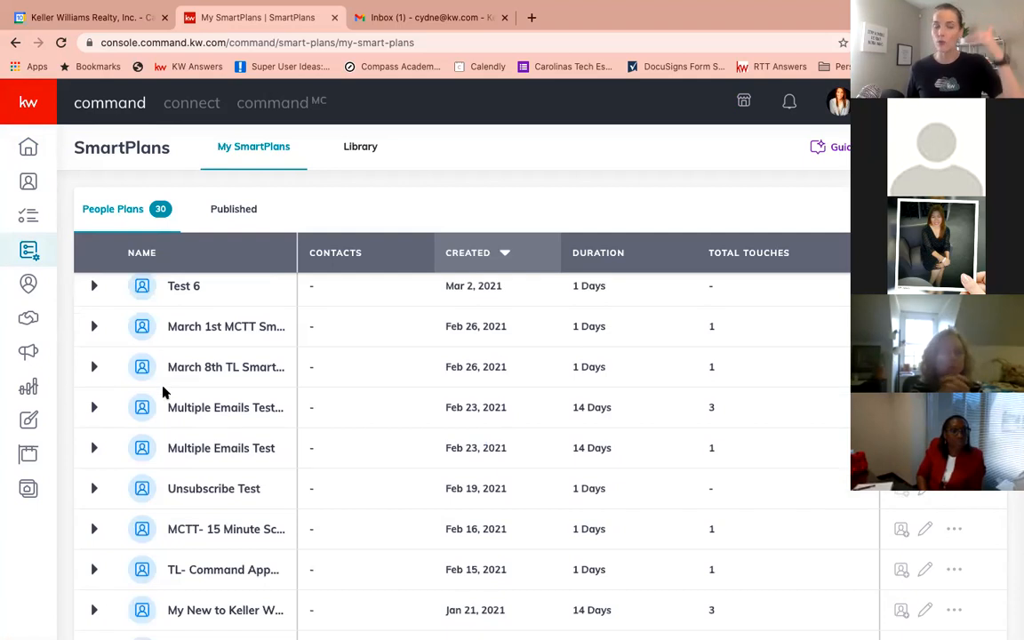
pyautogui.scroll(-2, 162, 391)
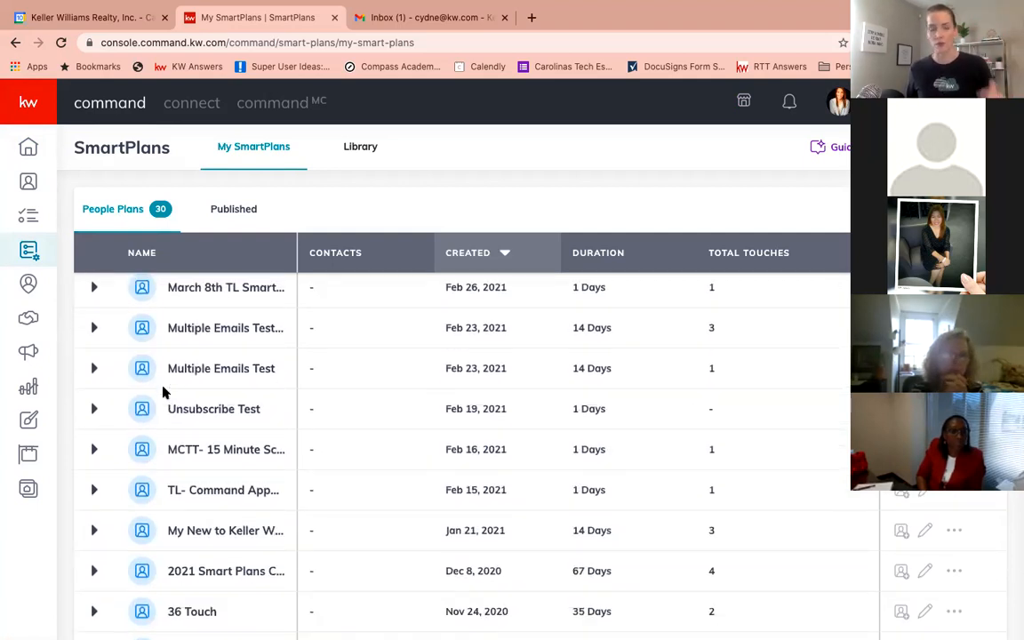
pyautogui.scroll(-4, 163, 392)
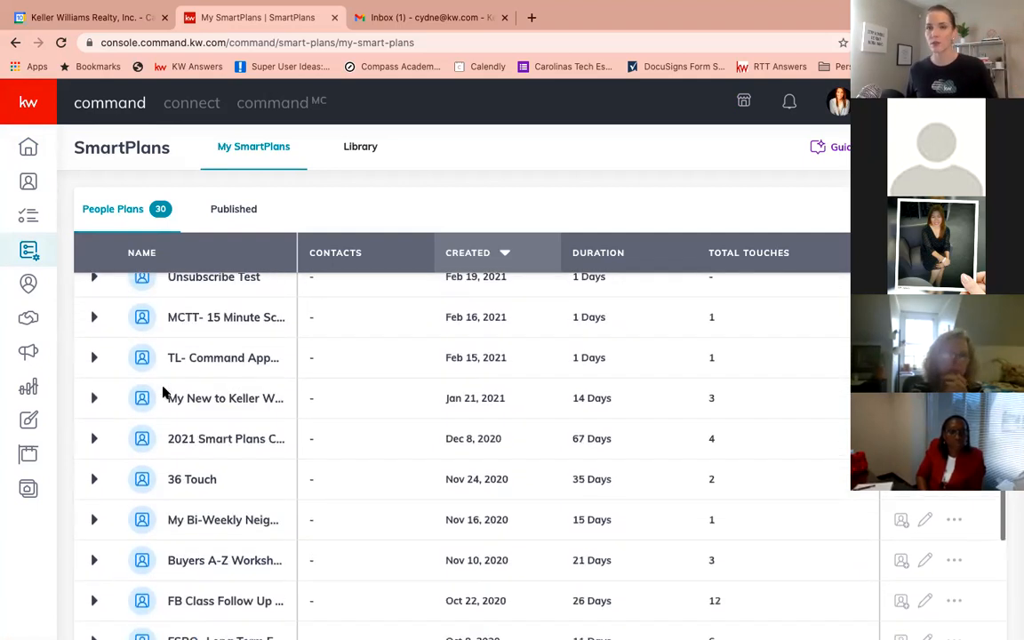
pyautogui.scroll(-3, 163, 392)
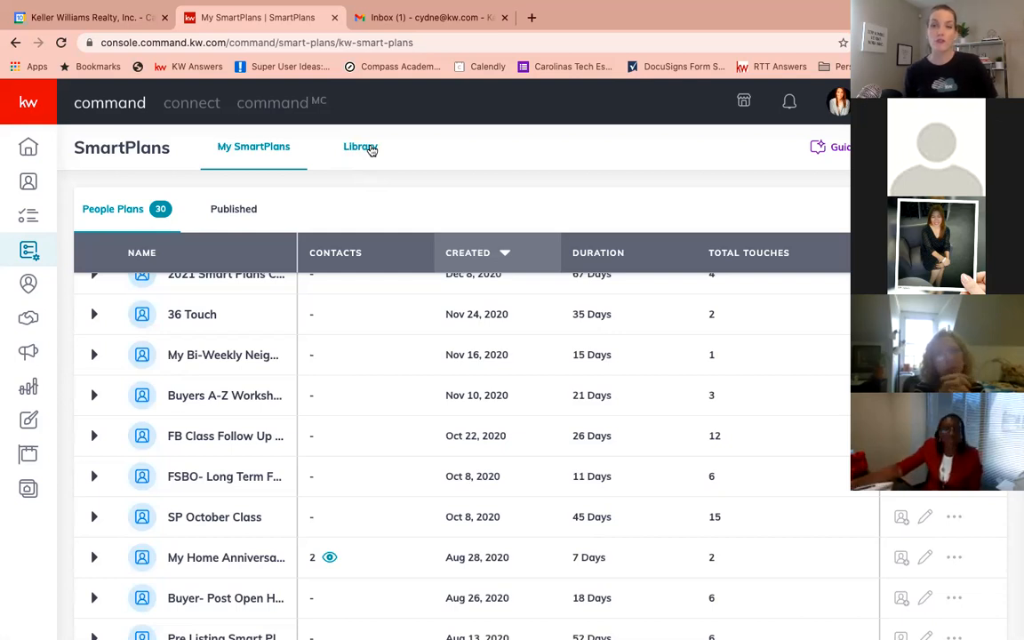
# Browse the SmartPlans Library sections and its search-by options
pyautogui.click(372, 149)
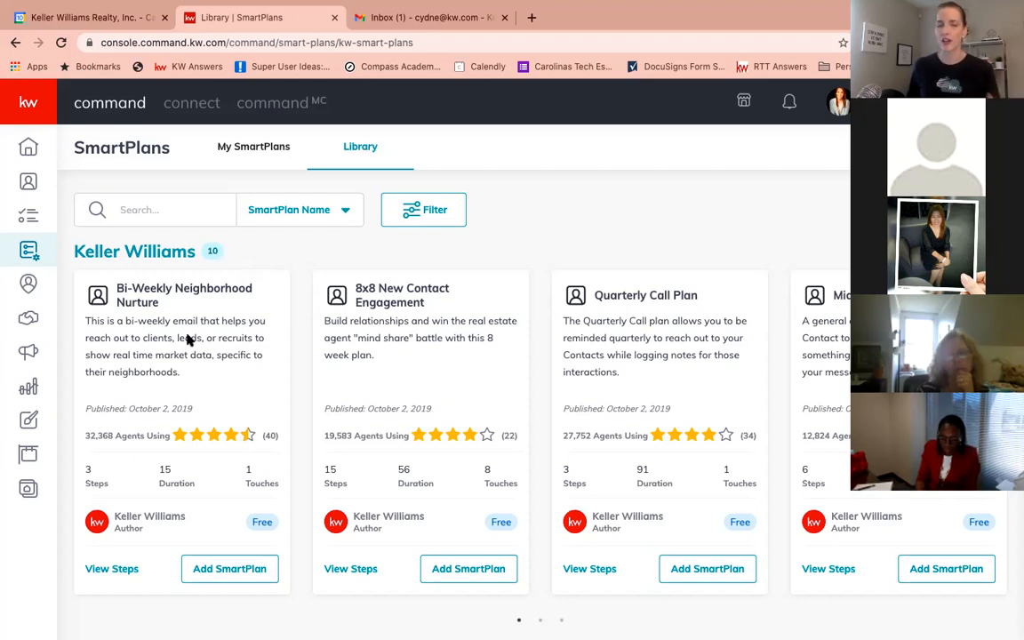
pyautogui.scroll(-2, 188, 338)
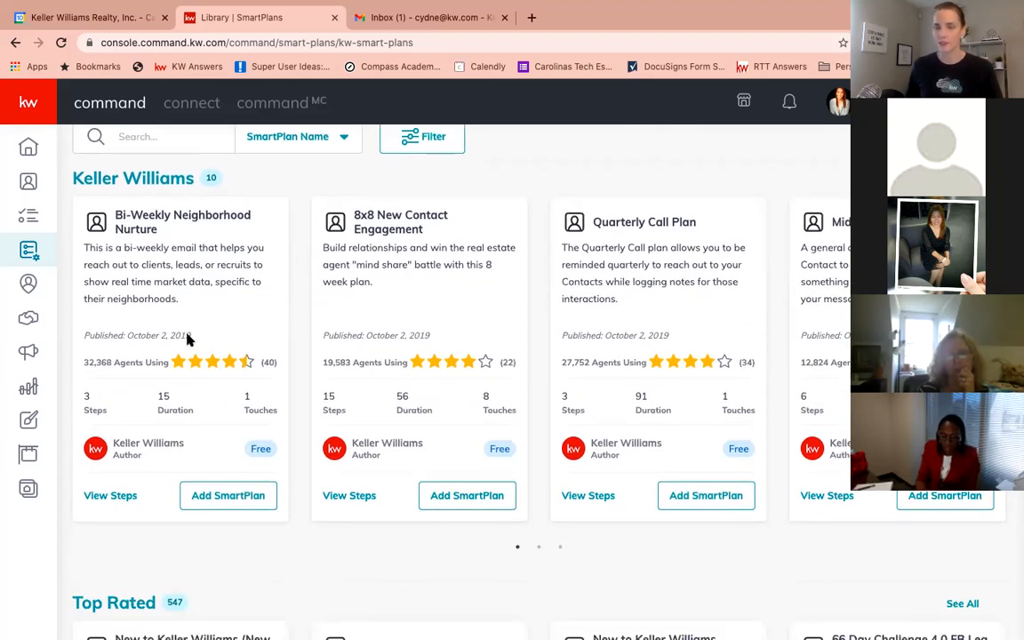
pyautogui.scroll(-1, 188, 339)
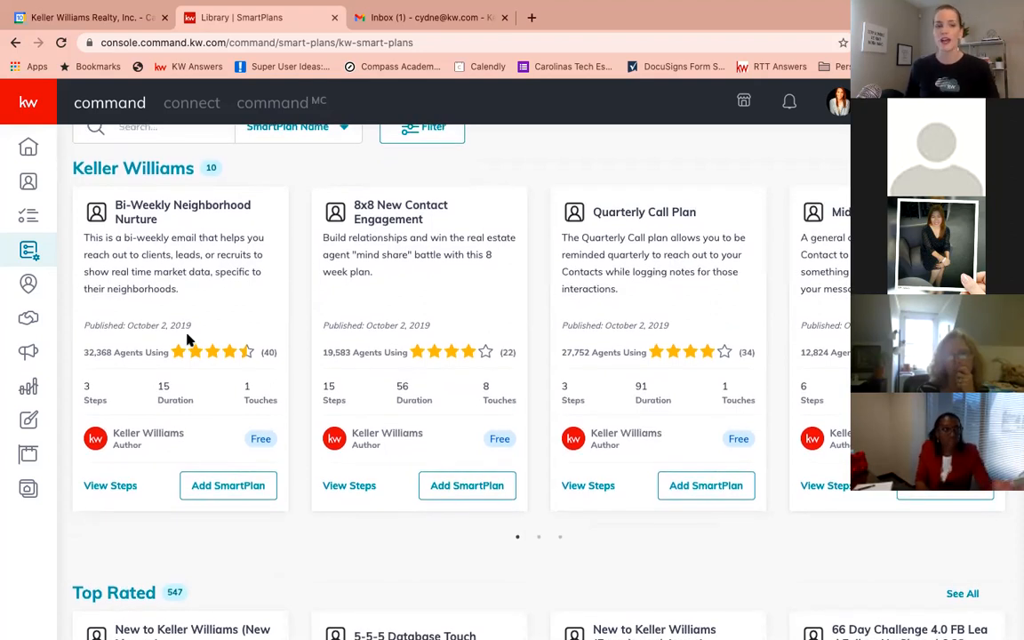
pyautogui.scroll(-5, 188, 339)
pyautogui.scroll(-2, 188, 339)
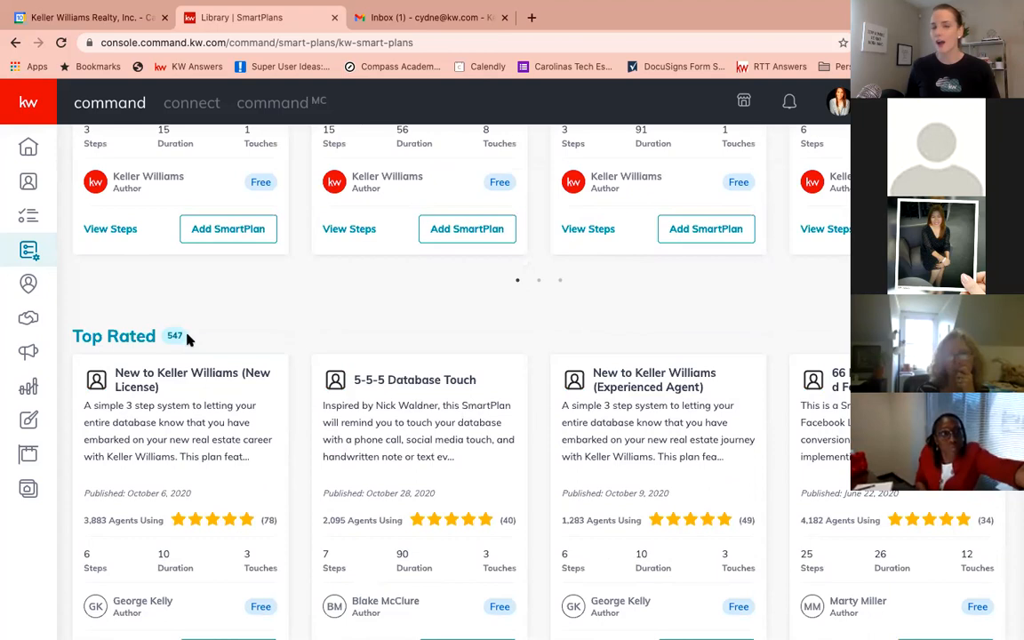
pyautogui.scroll(-4, 188, 338)
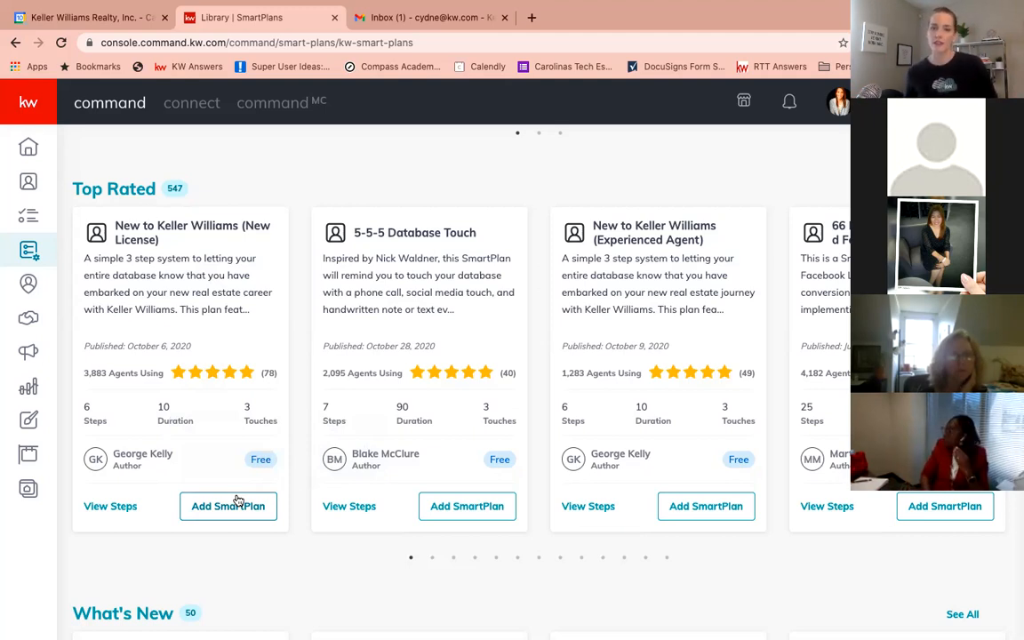
pyautogui.scroll(-3, 238, 500)
pyautogui.scroll(-2, 238, 501)
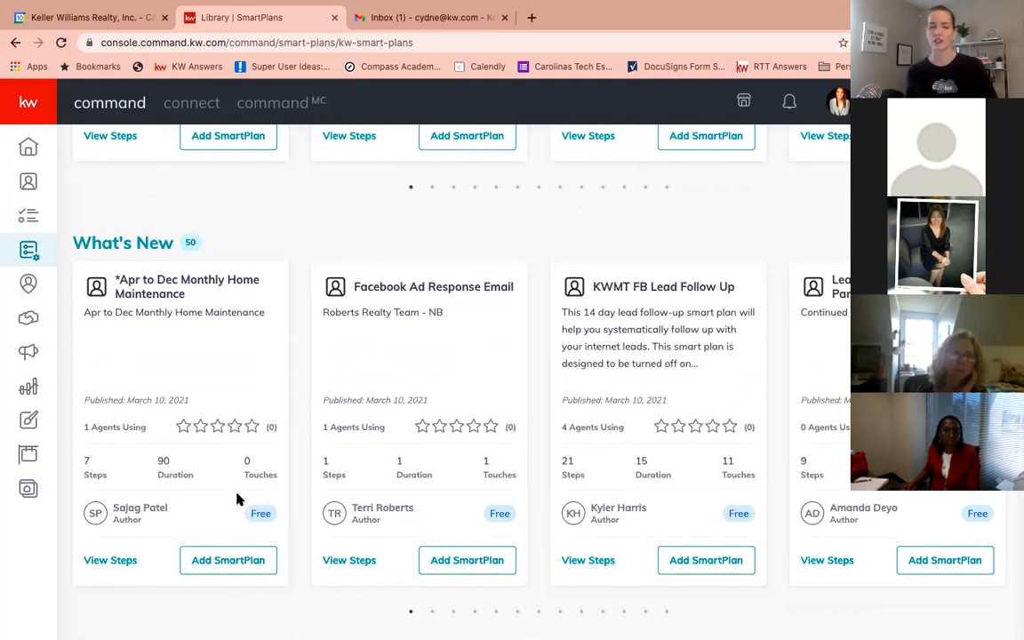
pyautogui.scroll(2, 236, 499)
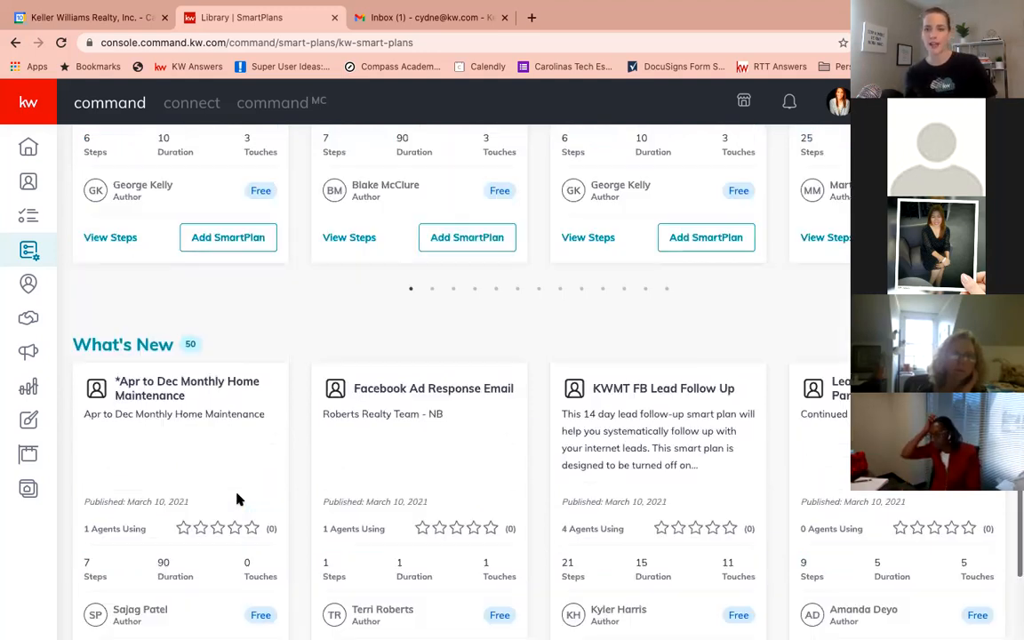
pyautogui.scroll(12, 236, 500)
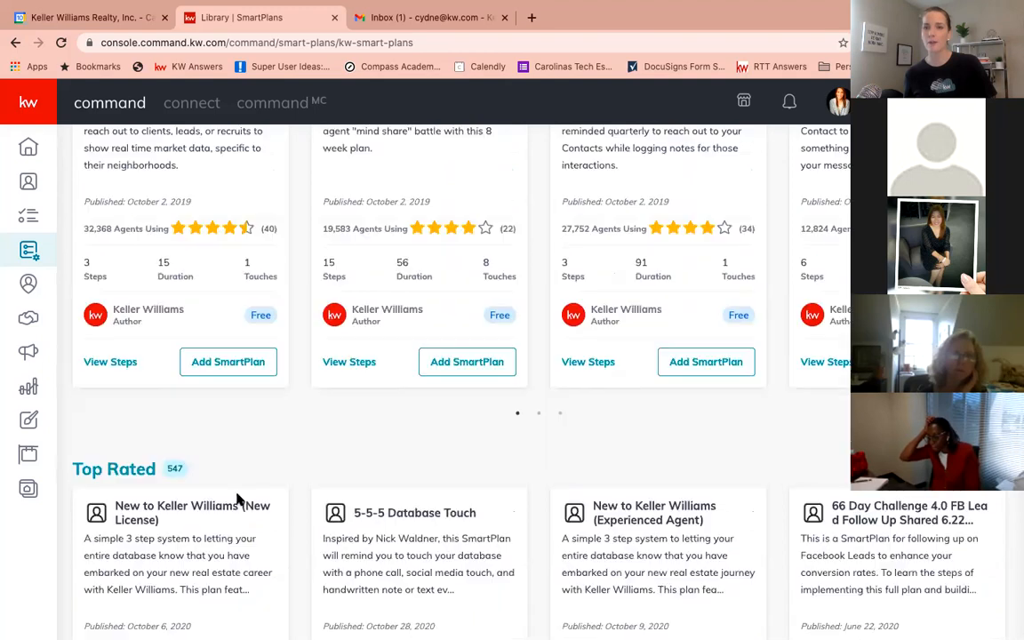
pyautogui.scroll(2, 237, 500)
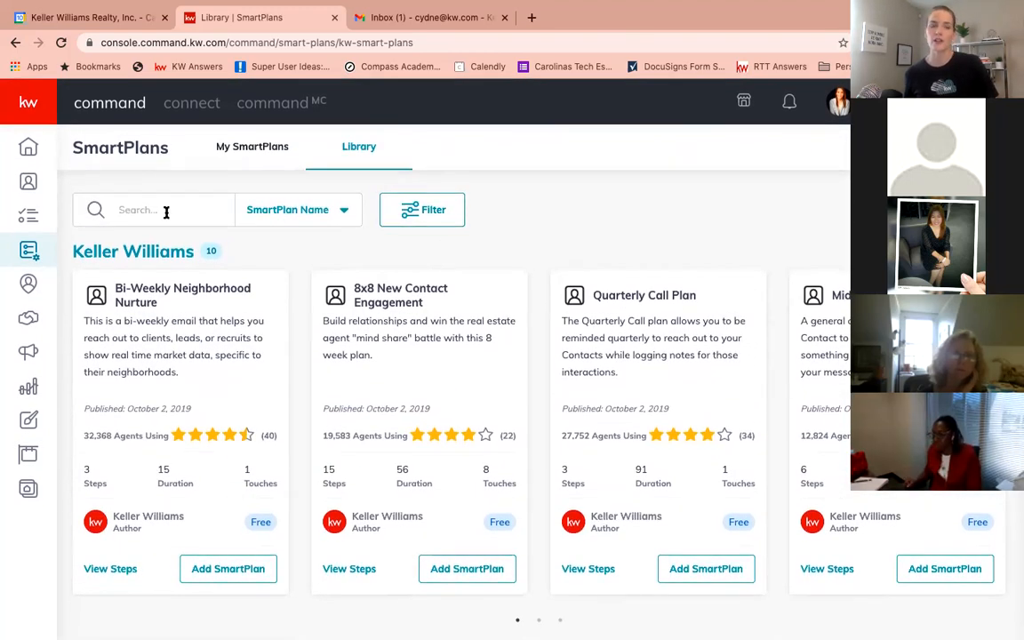
pyautogui.click(283, 209)
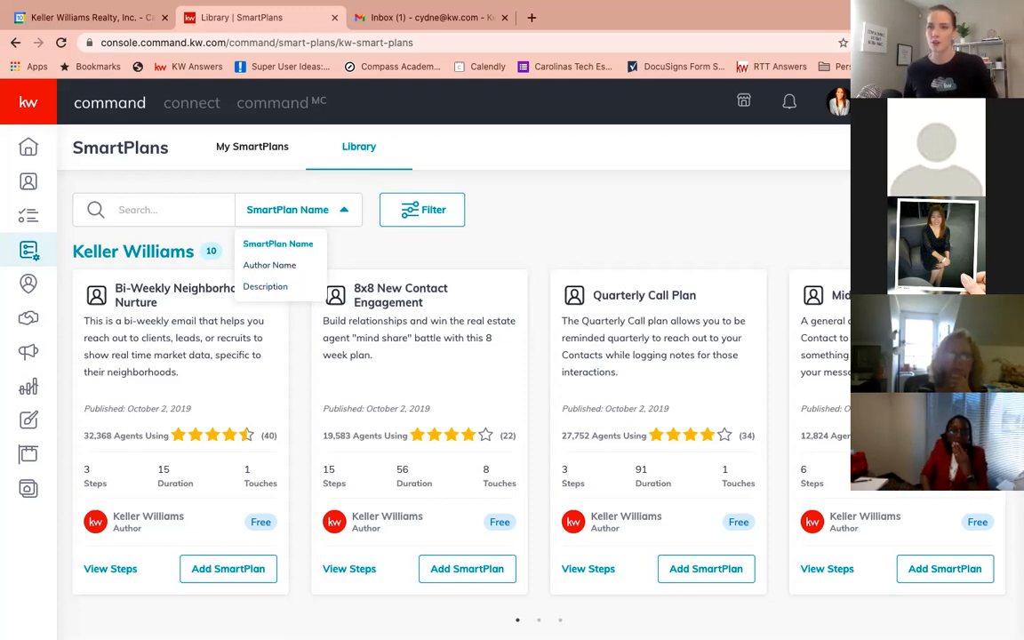
pyautogui.scroll(1, 790, 193)
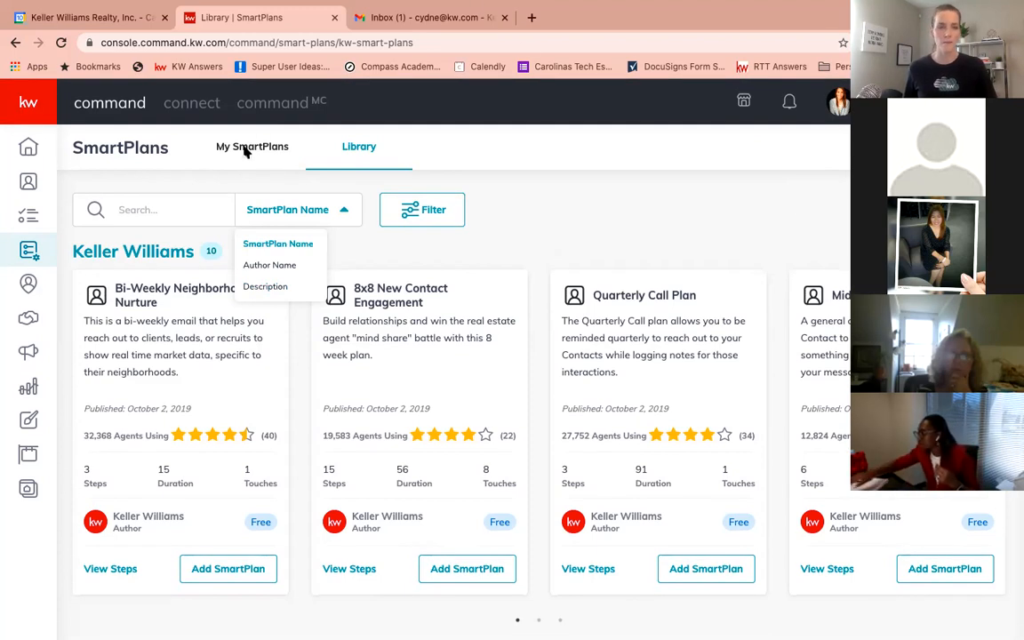
# Create a new SmartPlan from My SmartPlans named Carolinas Smart Plan
pyautogui.click(253, 147)
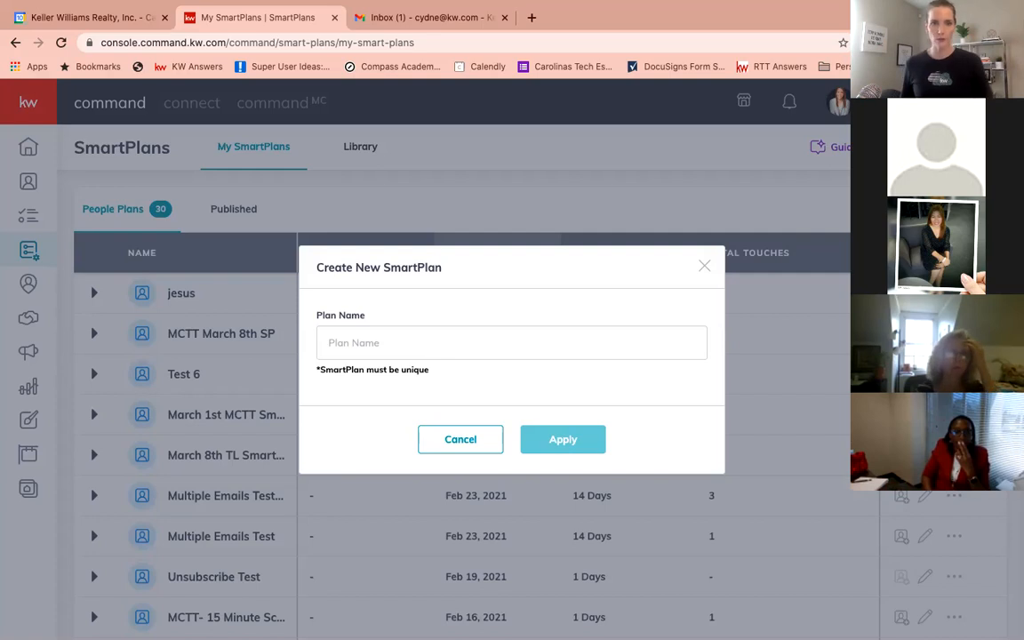
pyautogui.click(590, 344)
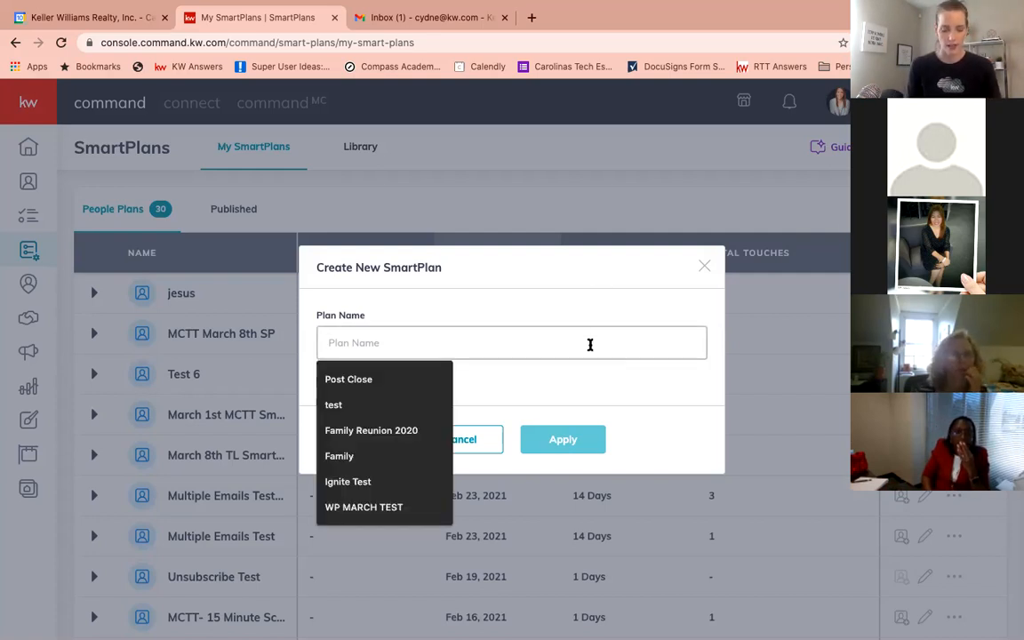
pyautogui.write('re')
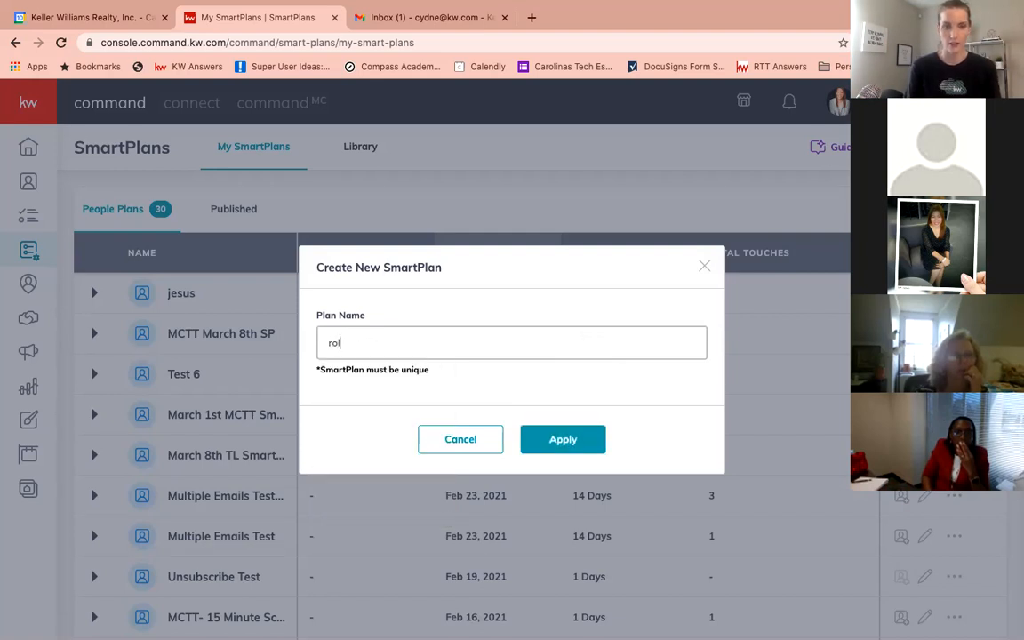
pyautogui.press('BackSpace')
pyautogui.press('BackSpace')
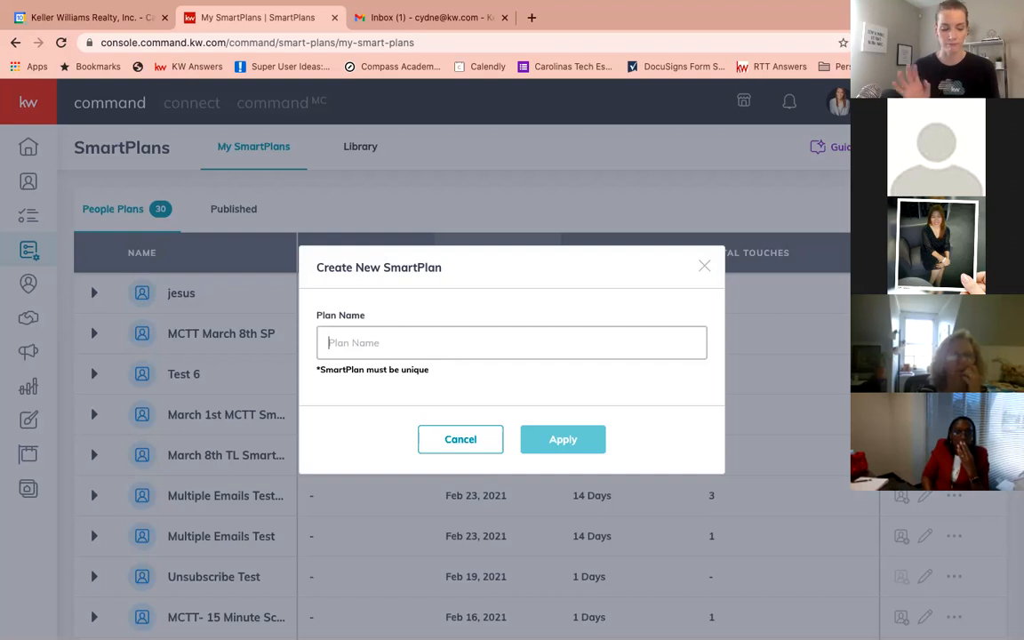
pyautogui.write('Carolinas Smart Plan')
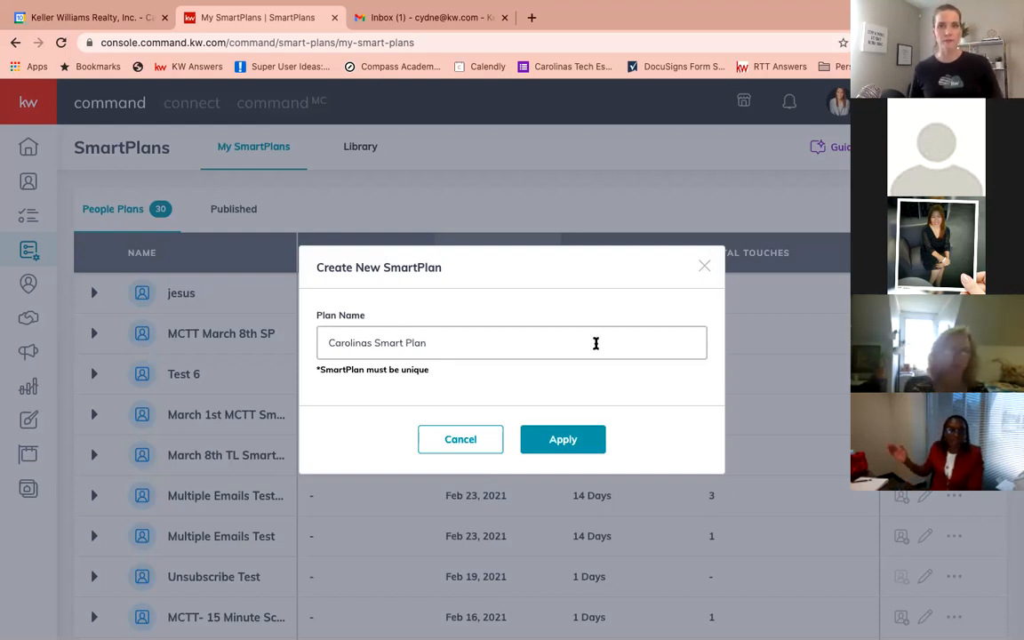
pyautogui.scroll(-1, 597, 328)
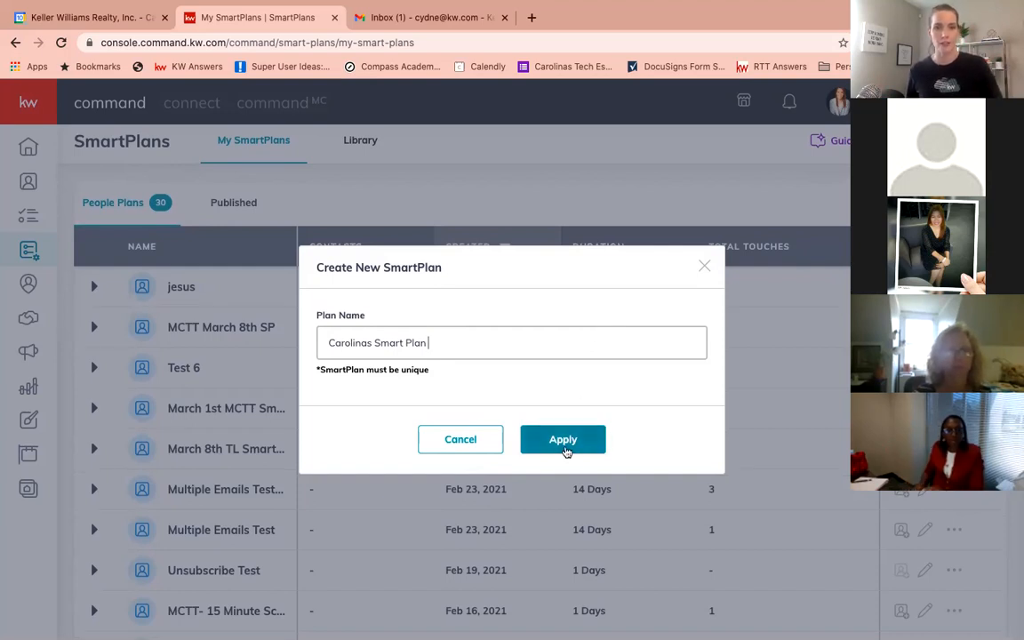
pyautogui.click(559, 442)
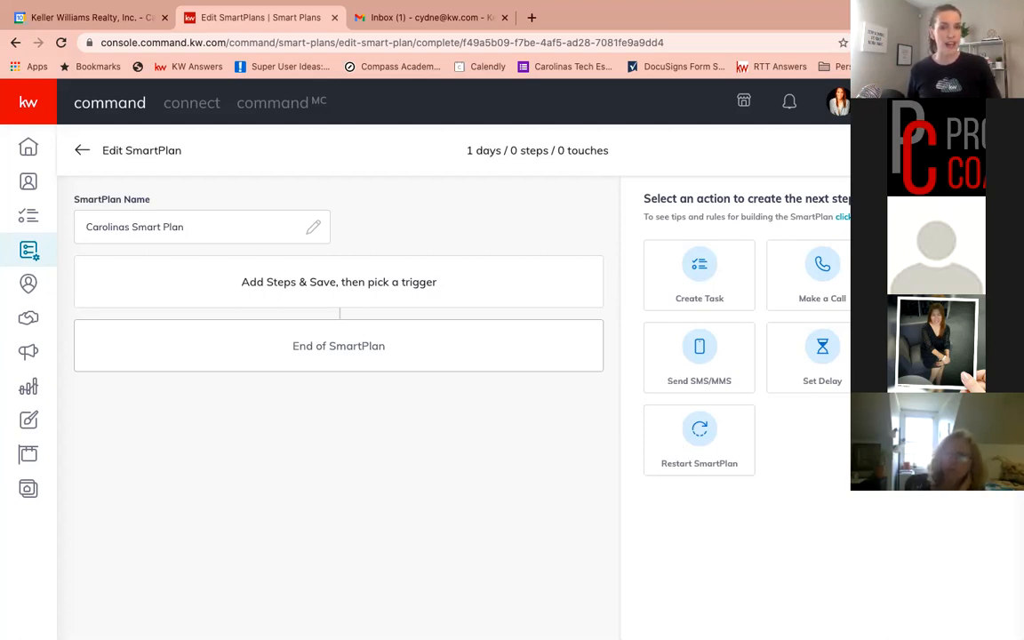
# Add an Add to SmartPlan step that adds My Monthly Neighborhood Nurture, and save the step
pyautogui.click(946, 357)
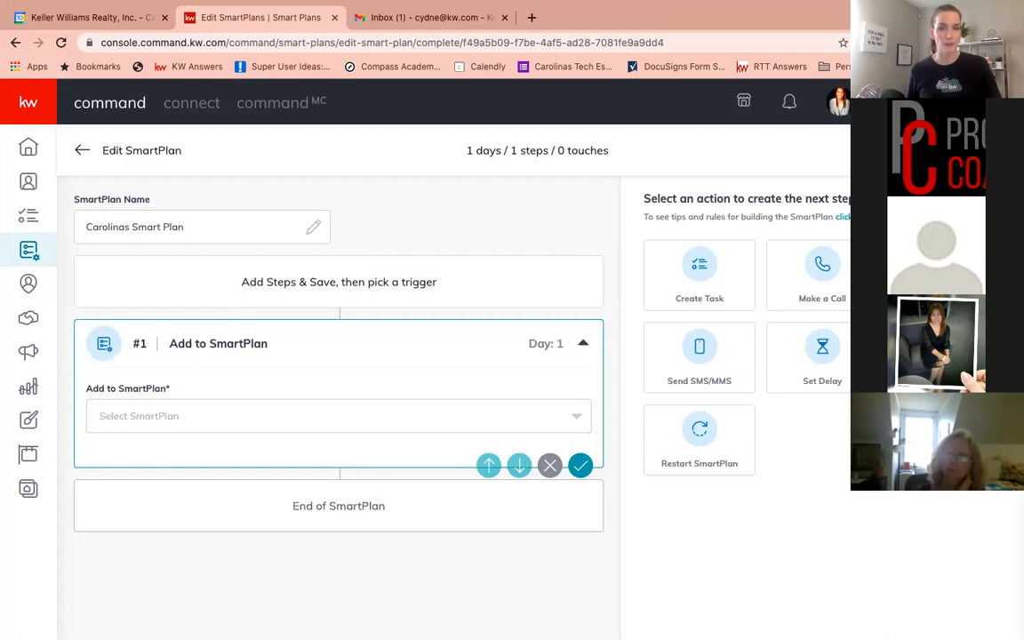
pyautogui.click(421, 423)
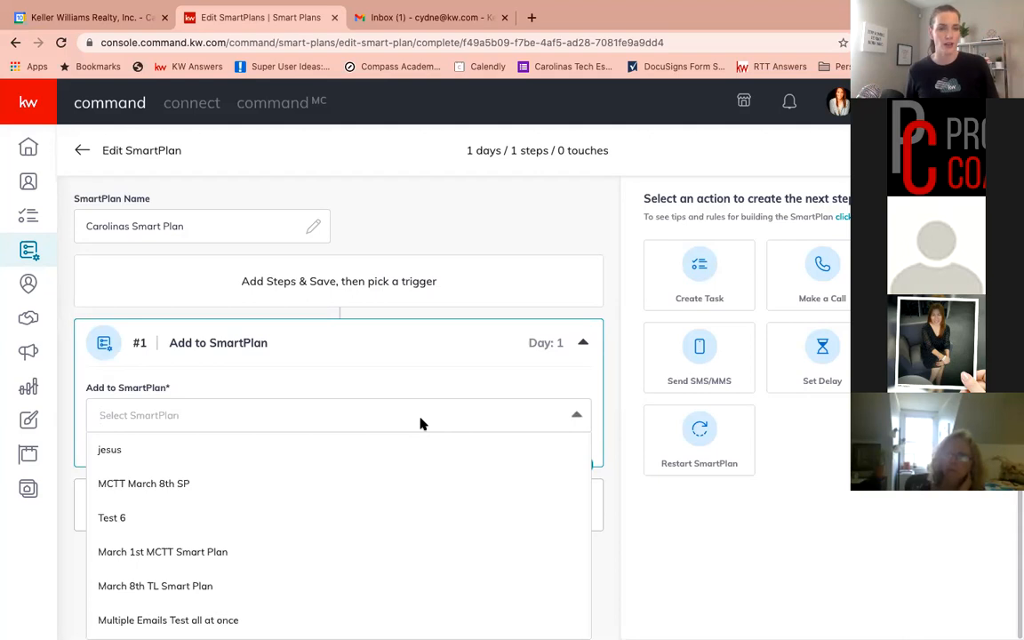
pyautogui.scroll(-4, 372, 517)
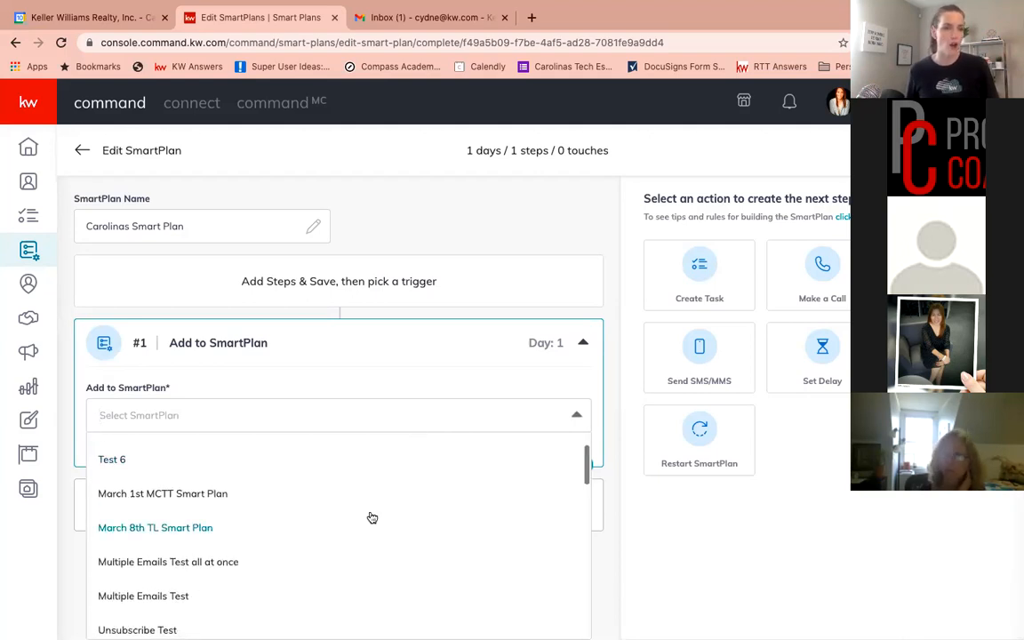
pyautogui.scroll(-9, 372, 518)
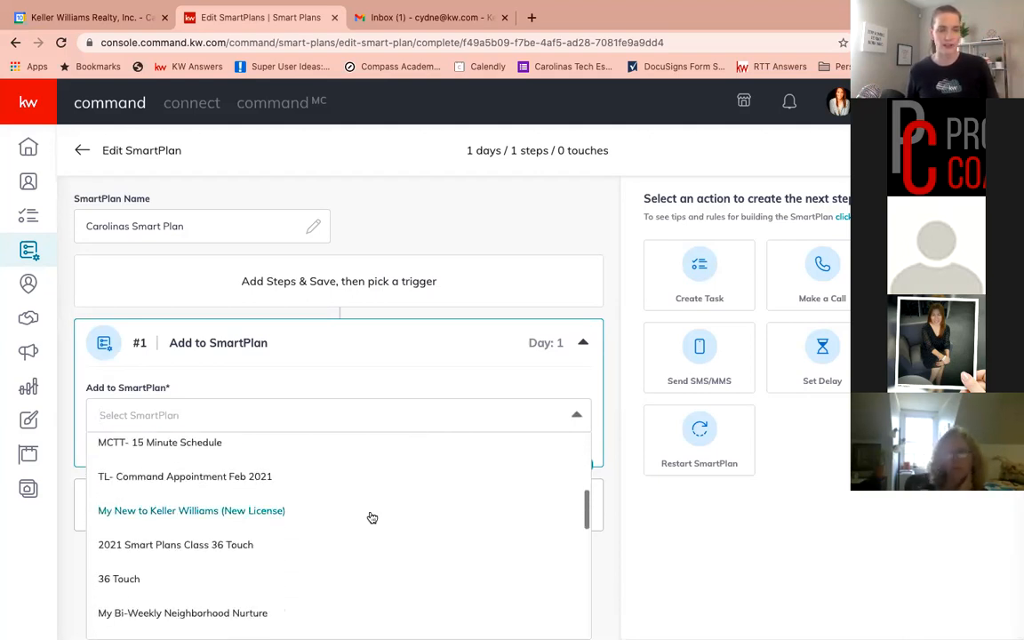
pyautogui.scroll(-7, 372, 517)
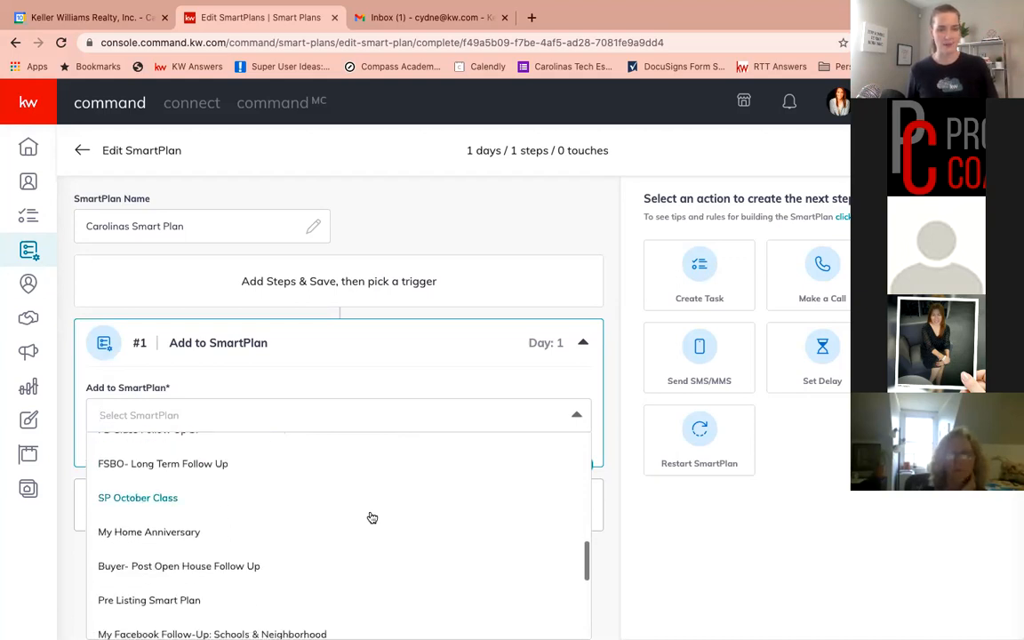
pyautogui.scroll(-4, 373, 517)
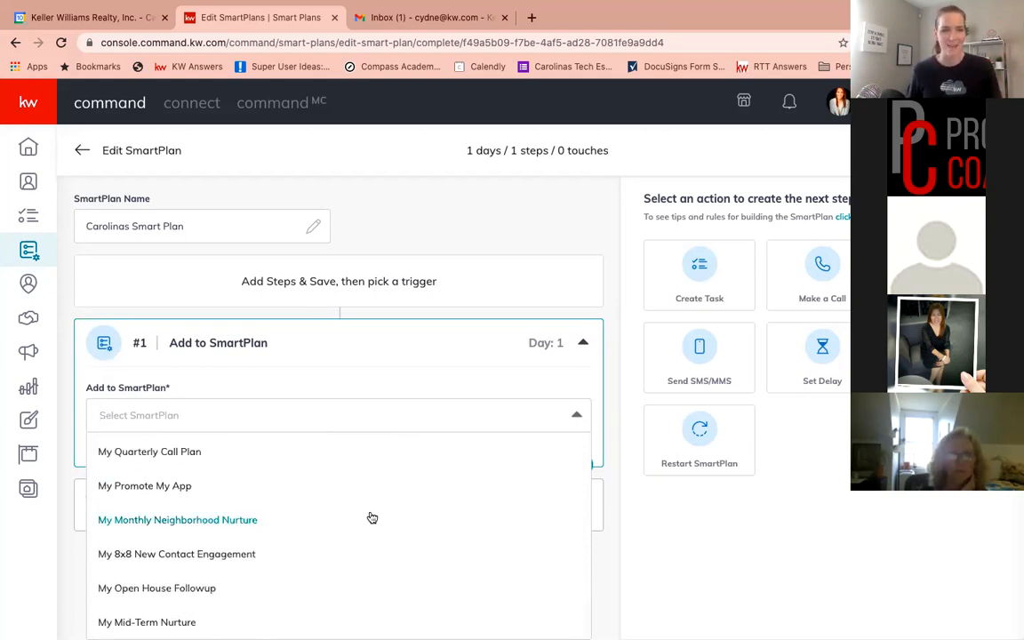
pyautogui.click(228, 523)
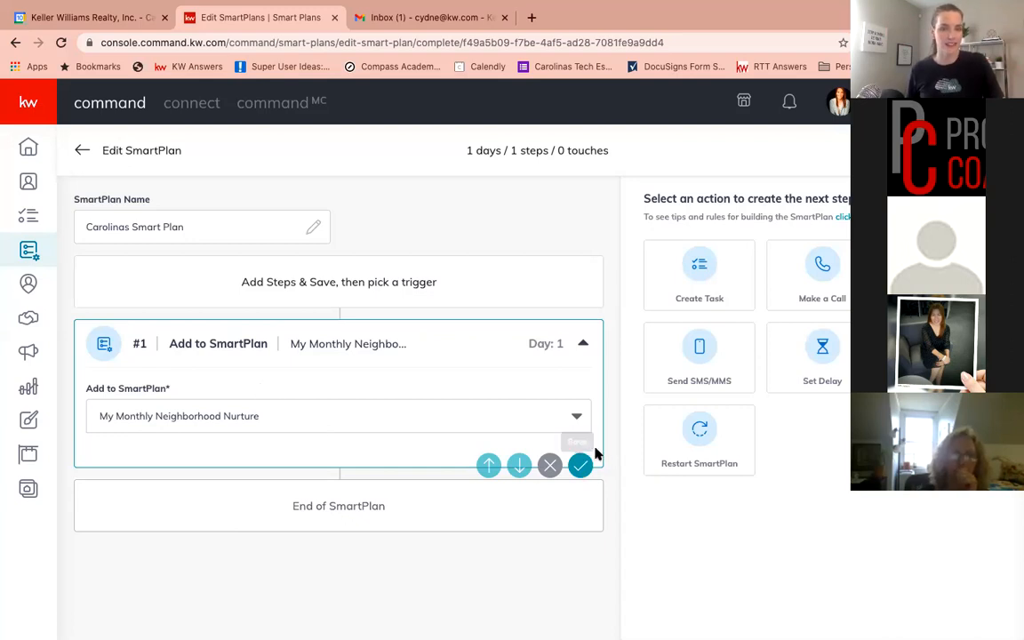
pyautogui.click(580, 466)
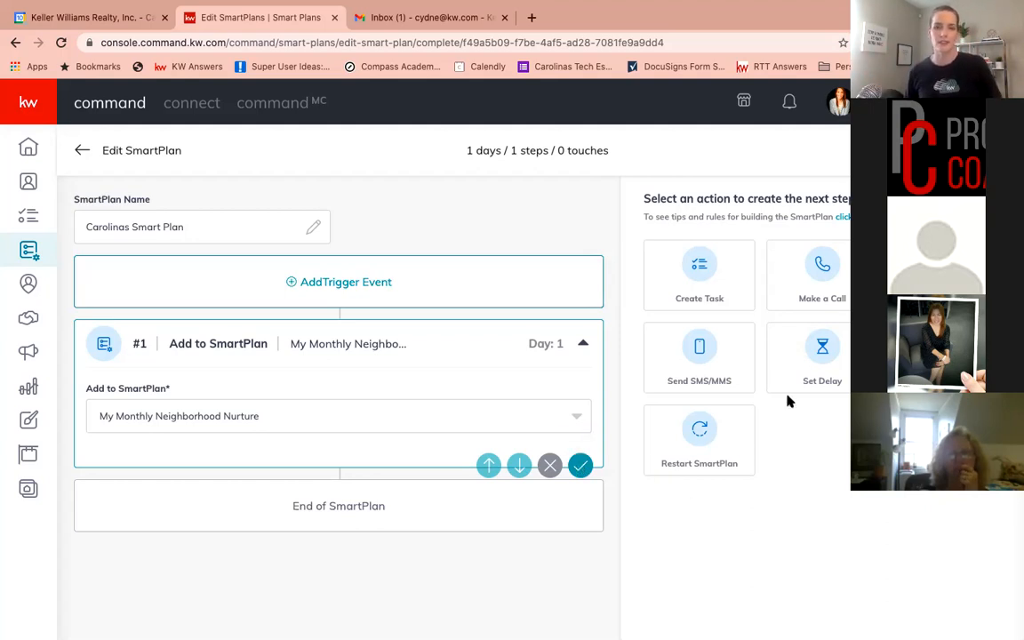
# Add a Set Delay step, set its due-in value to 15 days, and save the step
pyautogui.click(824, 348)
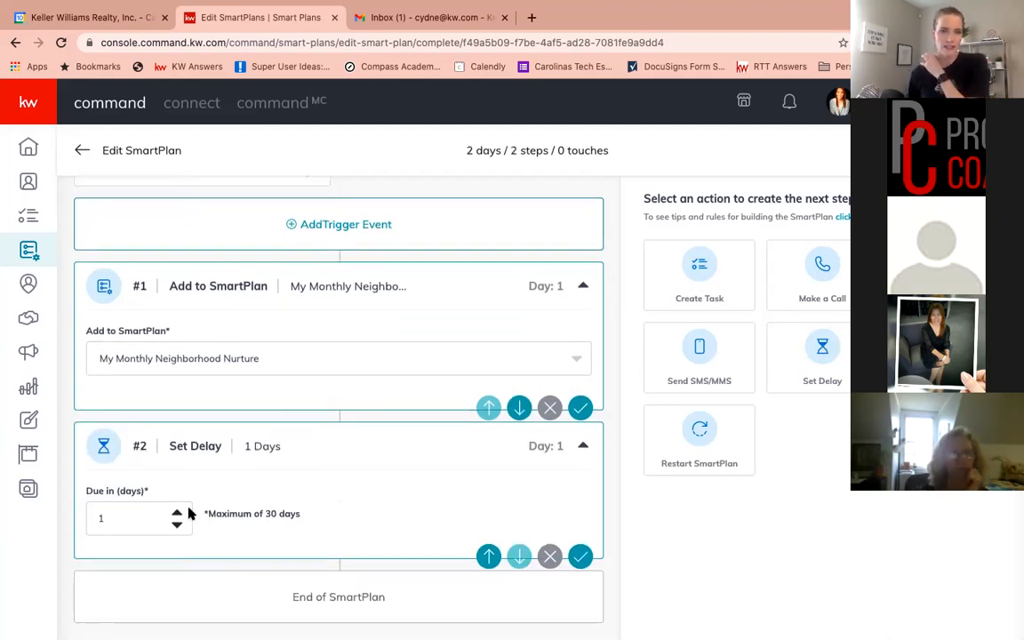
pyautogui.click(177, 514)
pyautogui.doubleClick(177, 514)
pyautogui.doubleClick(177, 514)
pyautogui.doubleClick(177, 514)
pyautogui.doubleClick(177, 514)
pyautogui.click(177, 514)
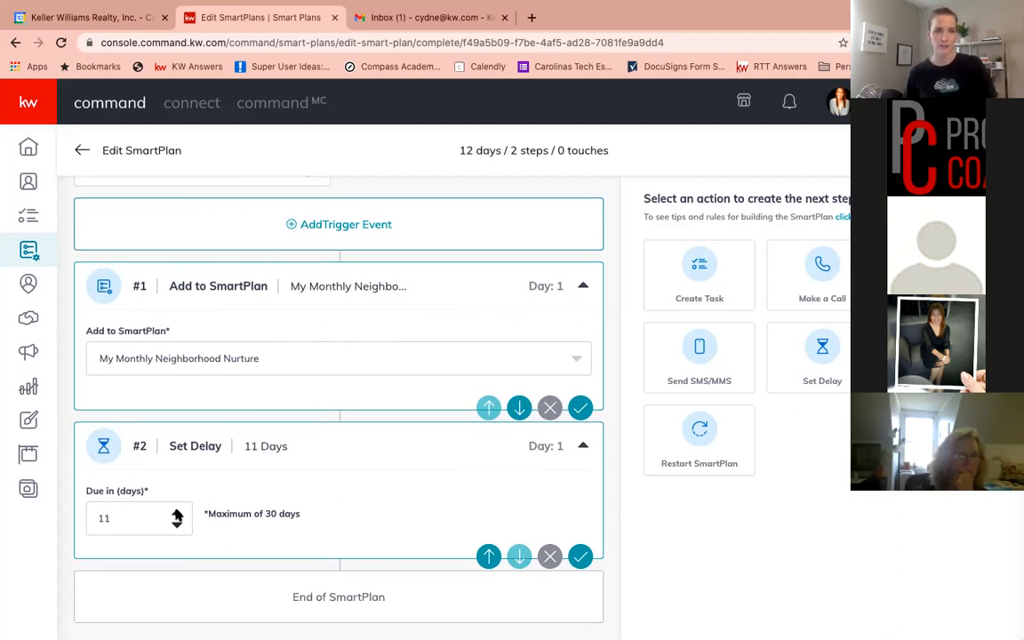
pyautogui.click(177, 514)
pyautogui.click(177, 514)
pyautogui.click(177, 514)
pyautogui.click(176, 514)
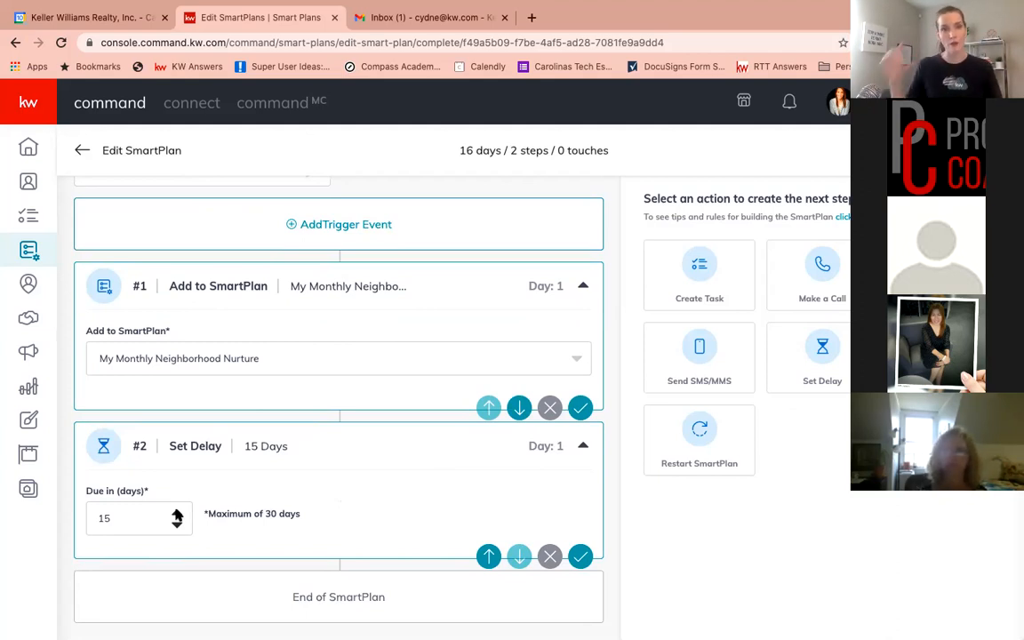
pyautogui.click(580, 554)
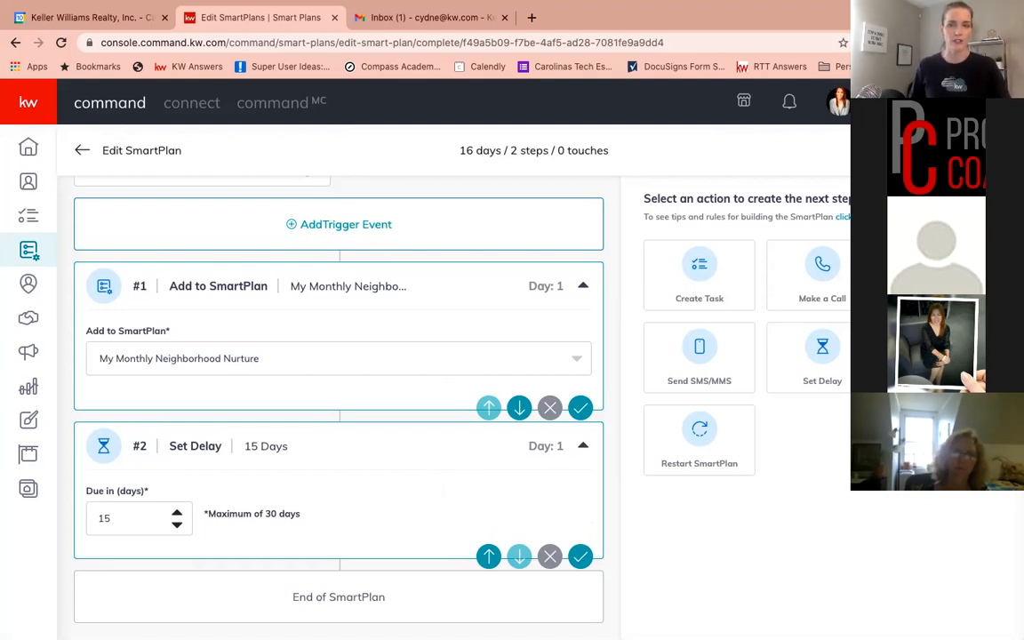
# Add a Send Email step with the subject "Thank You For Your Business, How Can I Help YOU?"
pyautogui.click(945, 276)
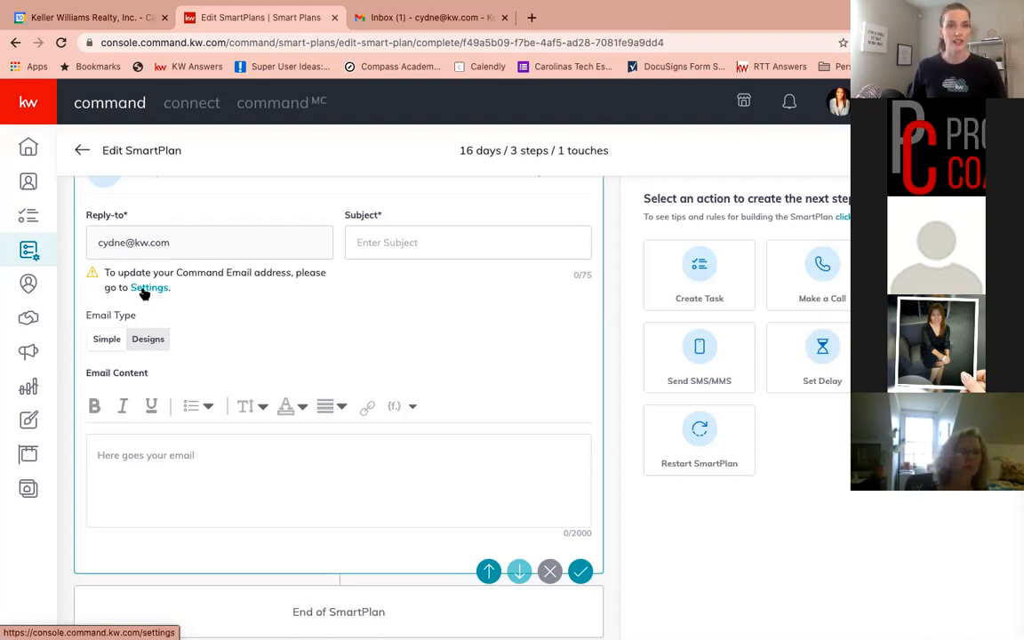
pyautogui.click(375, 240)
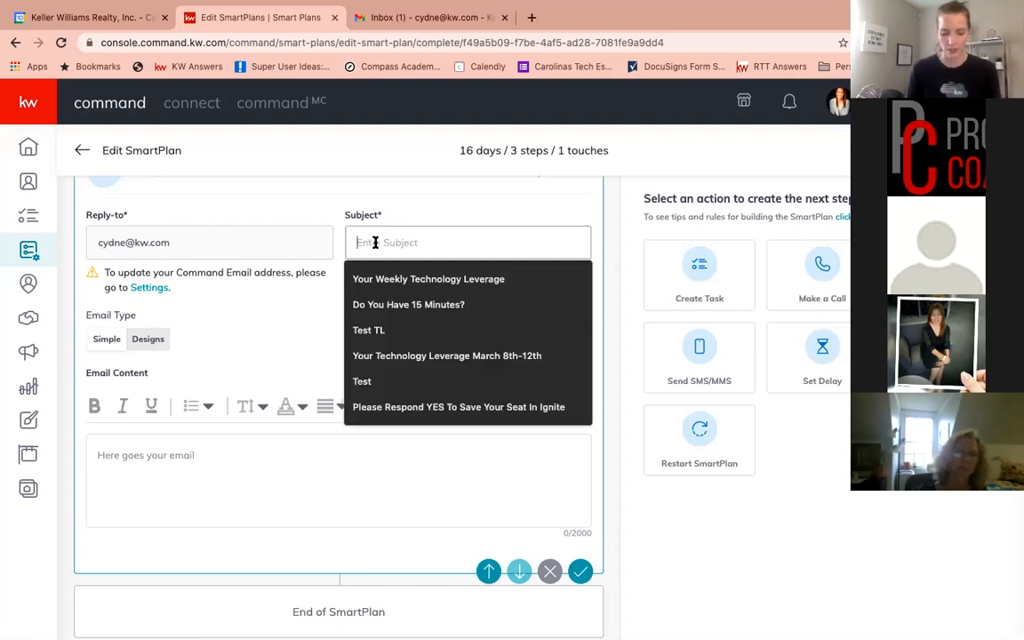
pyautogui.write('Thank You ')
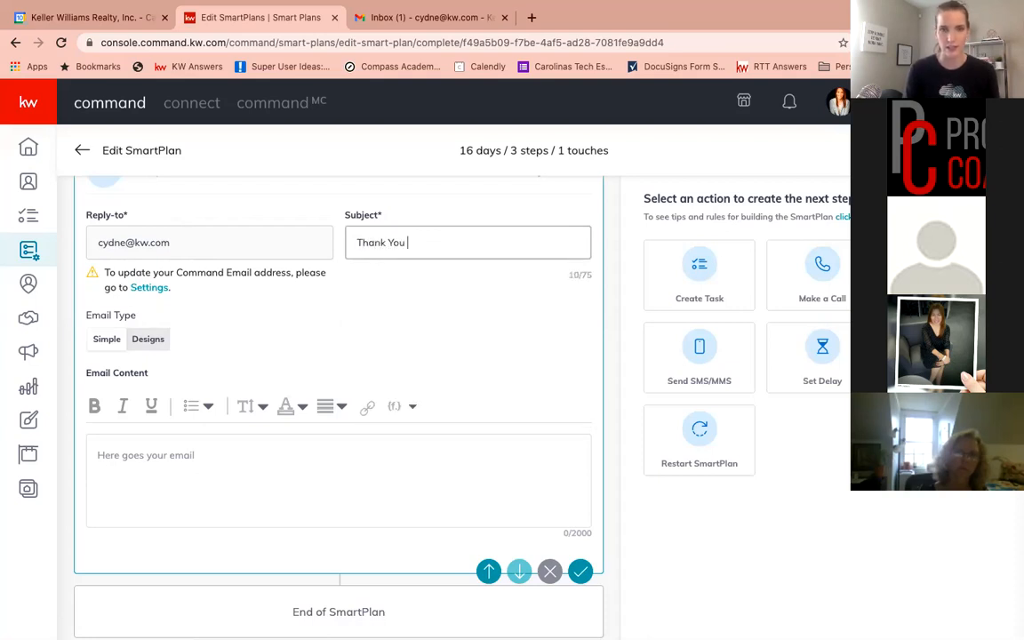
pyautogui.write('For Your ')
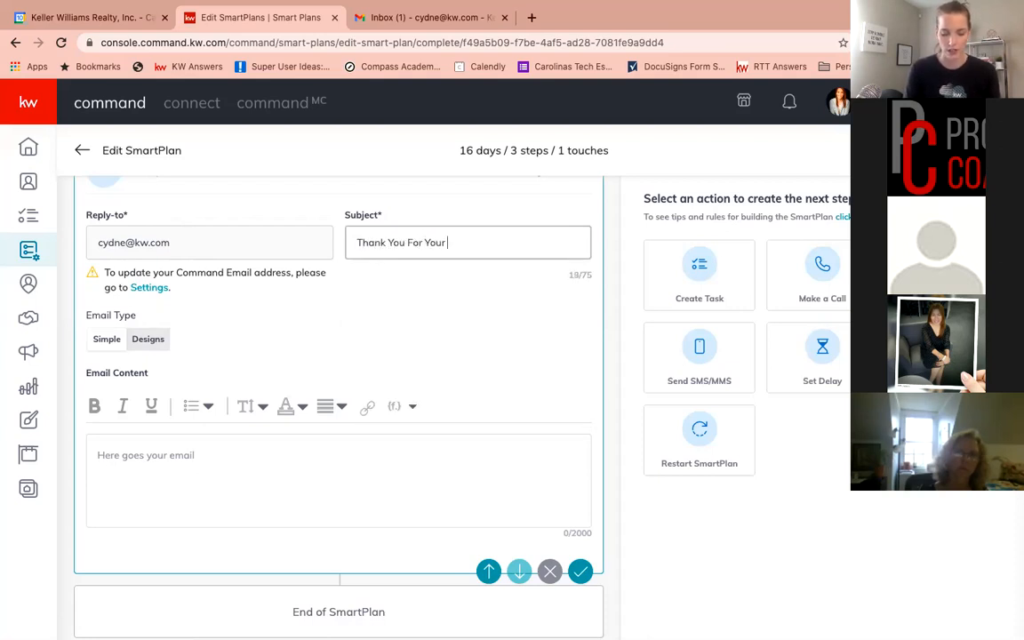
pyautogui.write('Busin')
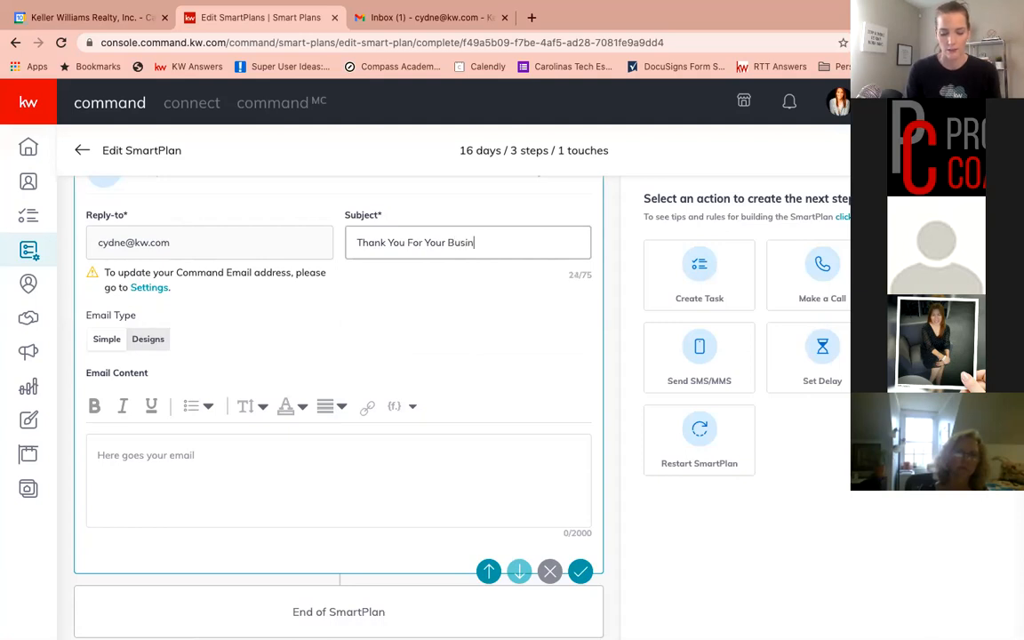
pyautogui.write('ess, How')
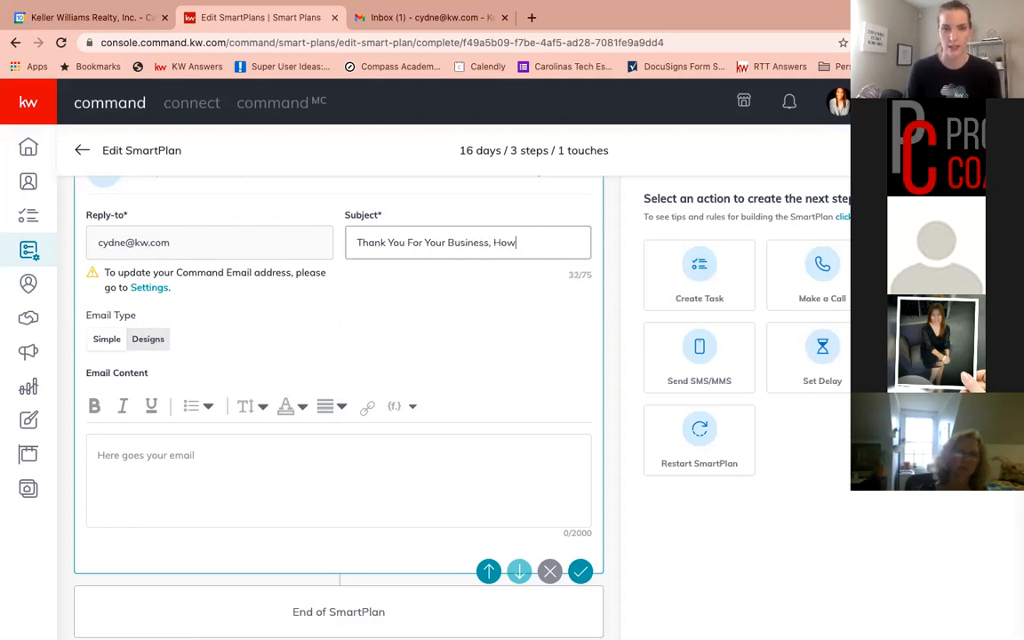
pyautogui.write(' Can I Help ')
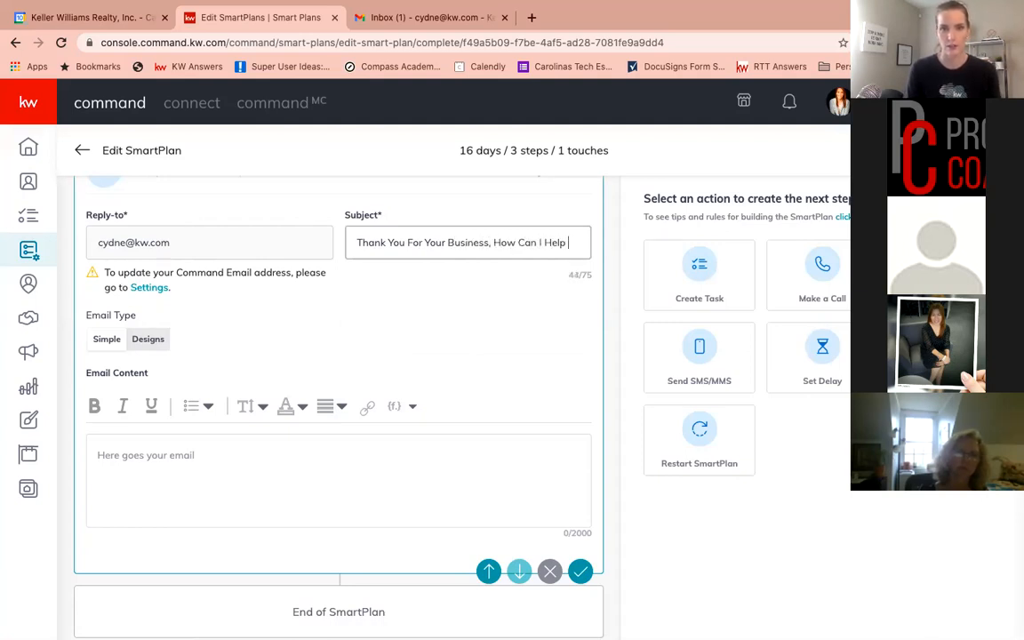
pyautogui.write('YOU?')
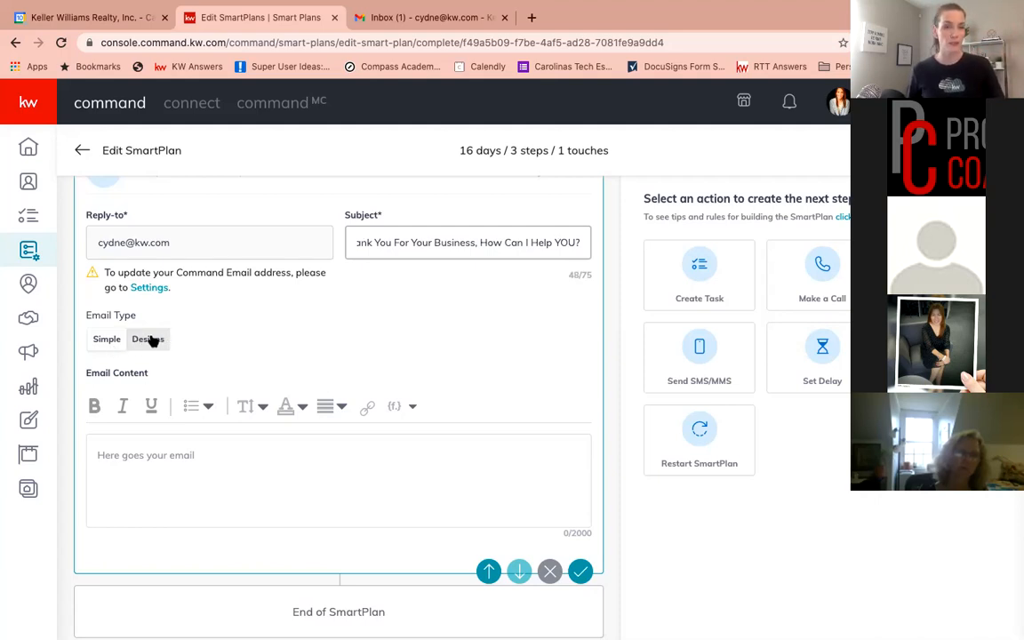
# Switch the email type to Designs and choose a Classic - Request template from the template library
pyautogui.click(147, 456)
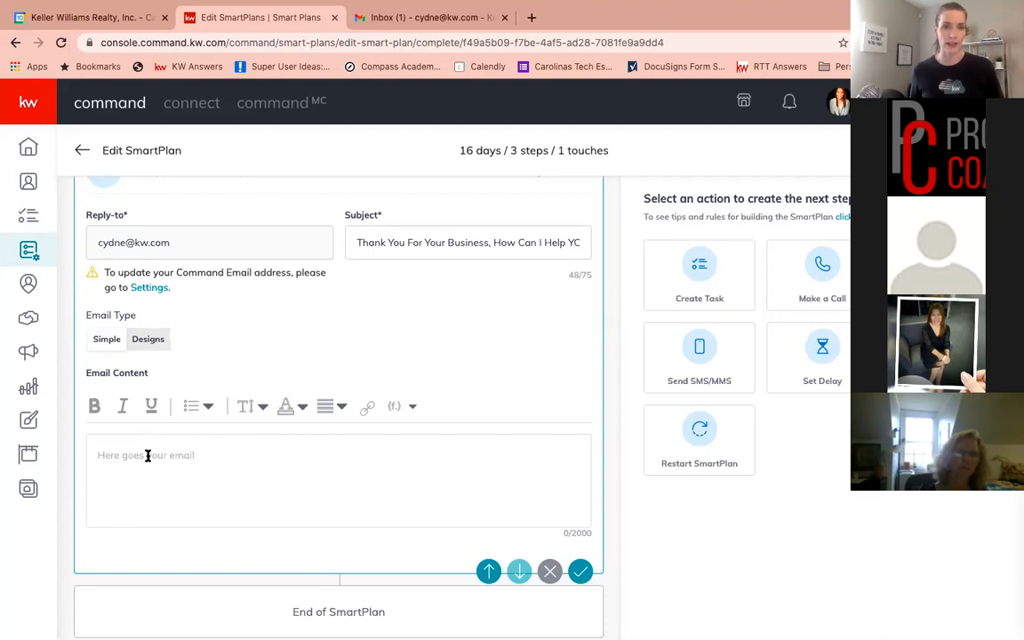
pyautogui.click(149, 338)
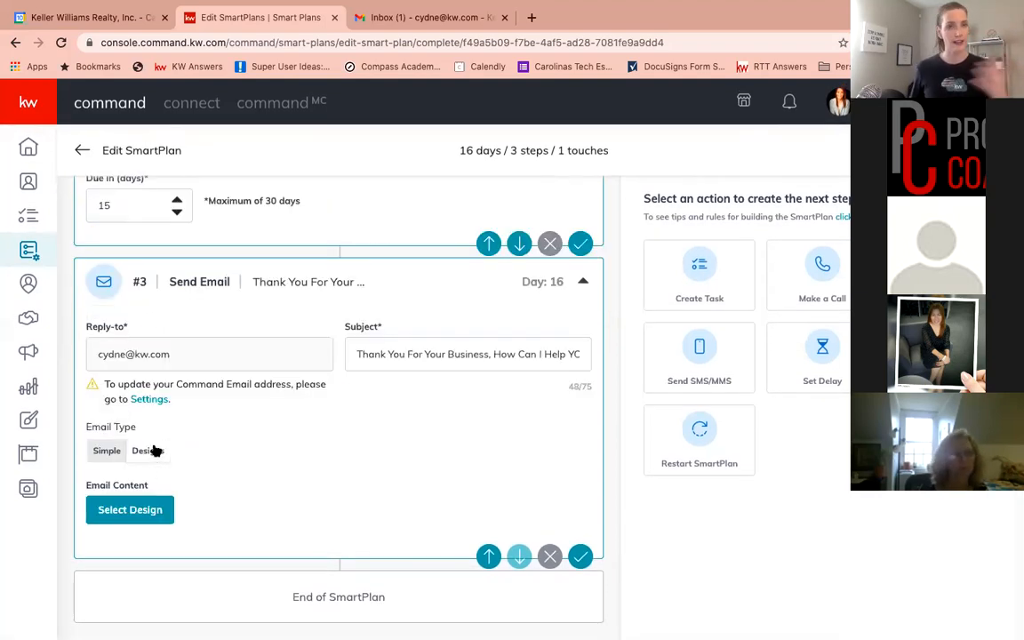
pyautogui.click(134, 516)
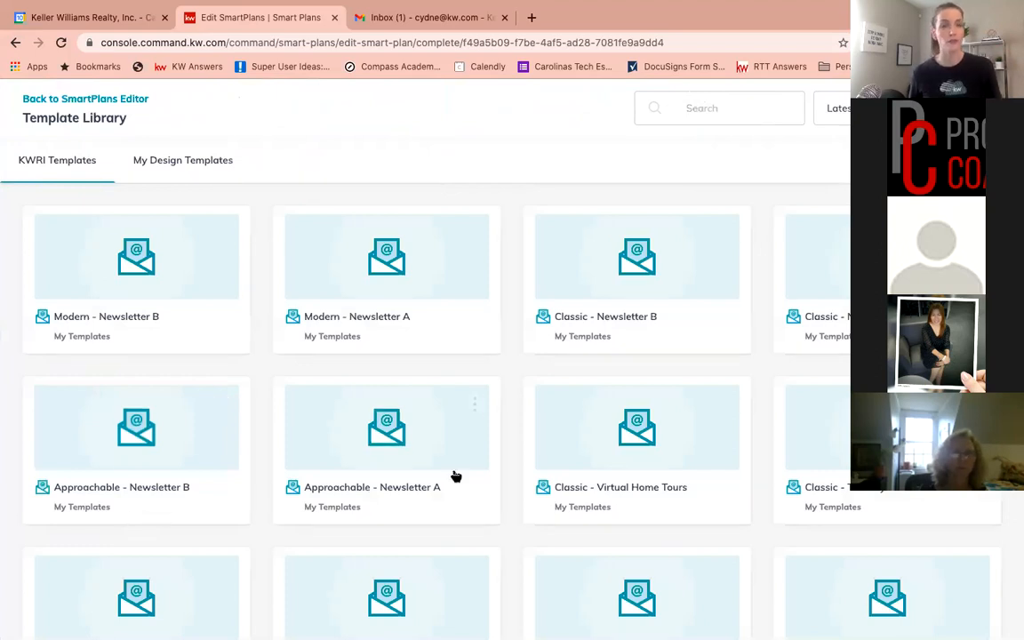
pyautogui.scroll(-1, 455, 477)
pyautogui.scroll(-1, 455, 478)
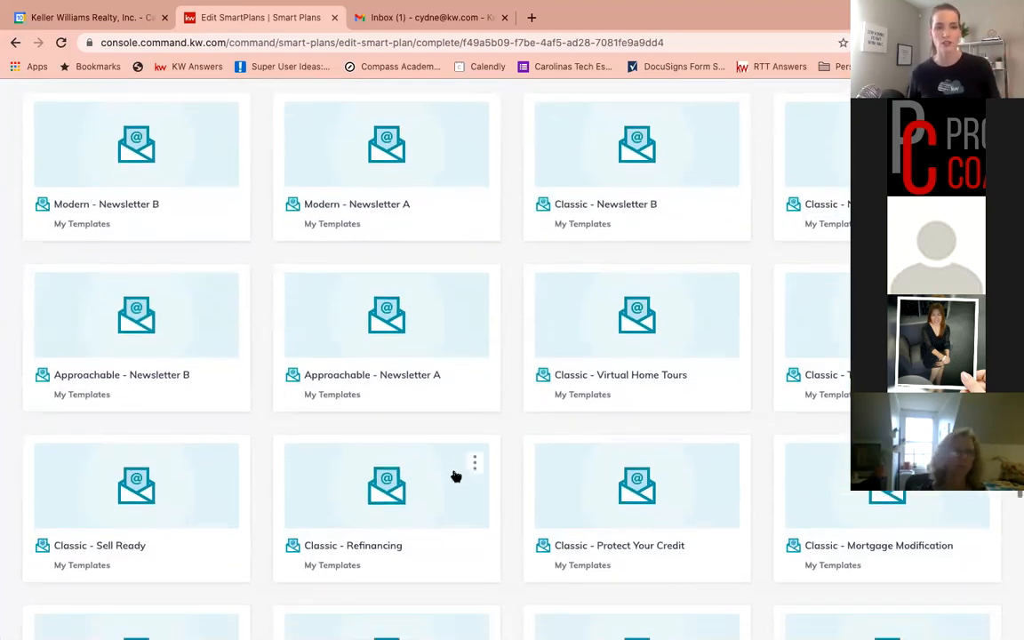
pyautogui.scroll(-4, 456, 477)
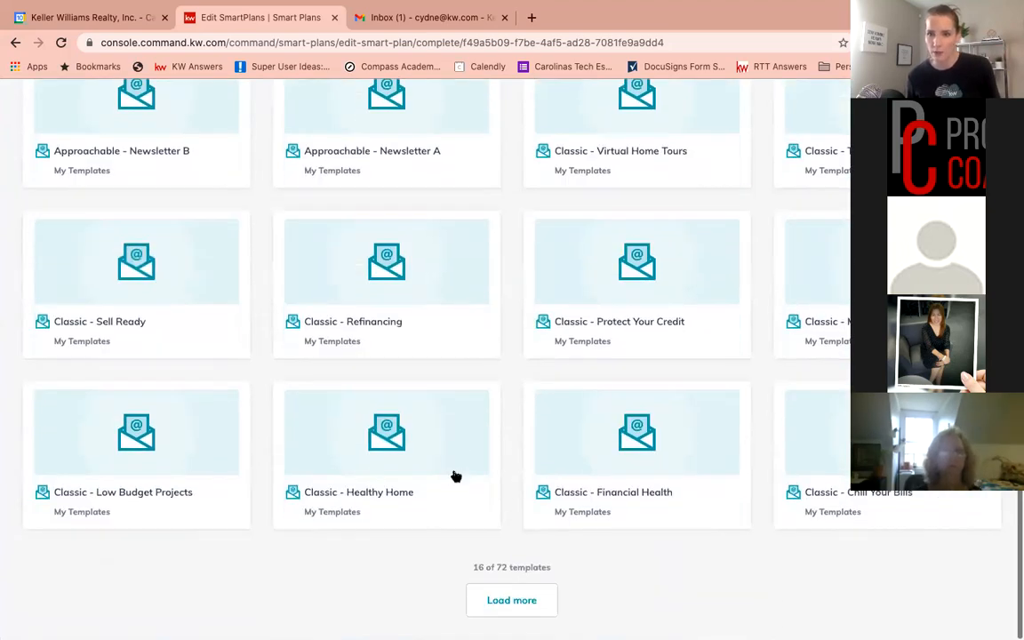
pyautogui.click(512, 602)
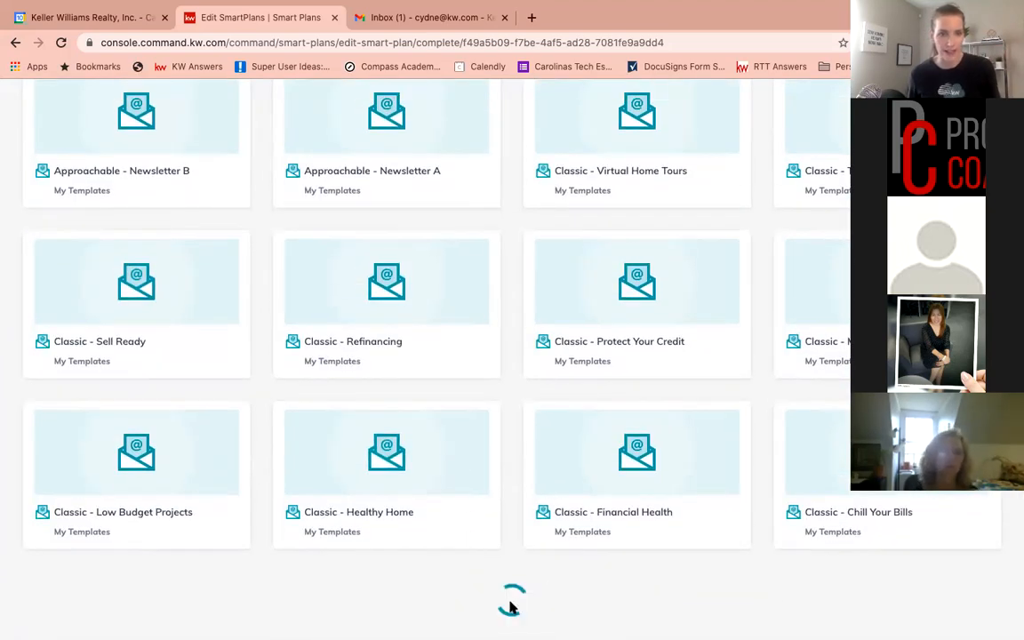
pyautogui.scroll(-3, 374, 404)
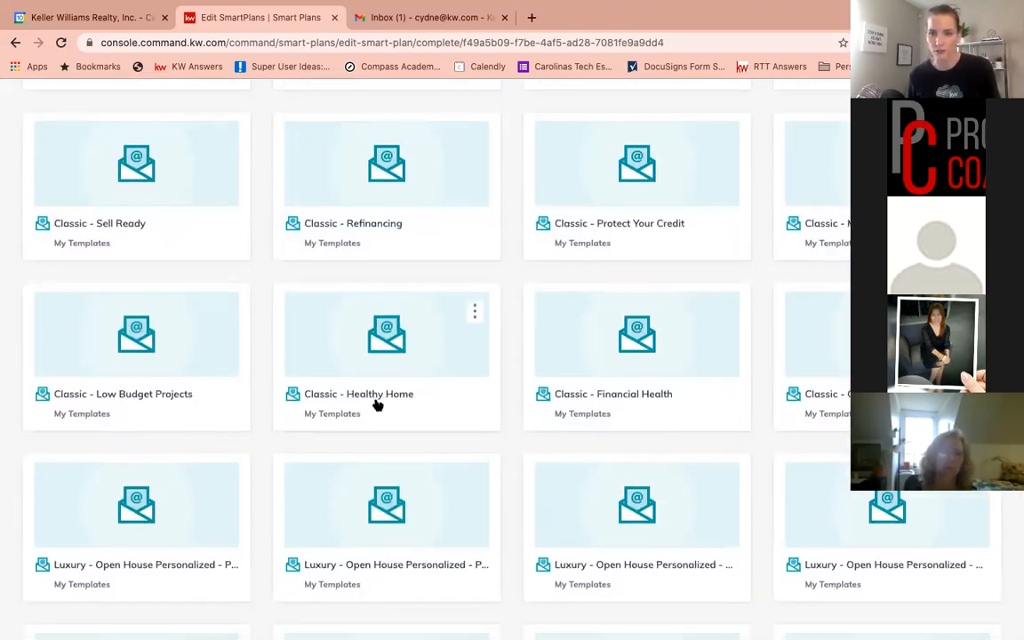
pyautogui.scroll(-3, 377, 405)
pyautogui.scroll(-2, 377, 404)
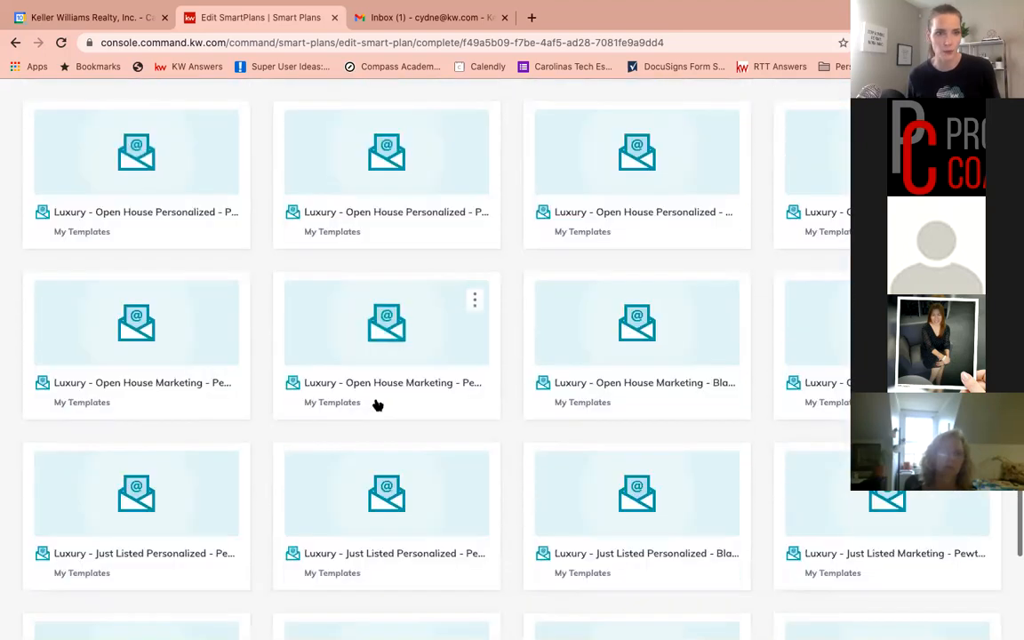
pyautogui.scroll(-2, 377, 404)
pyautogui.scroll(-1, 377, 407)
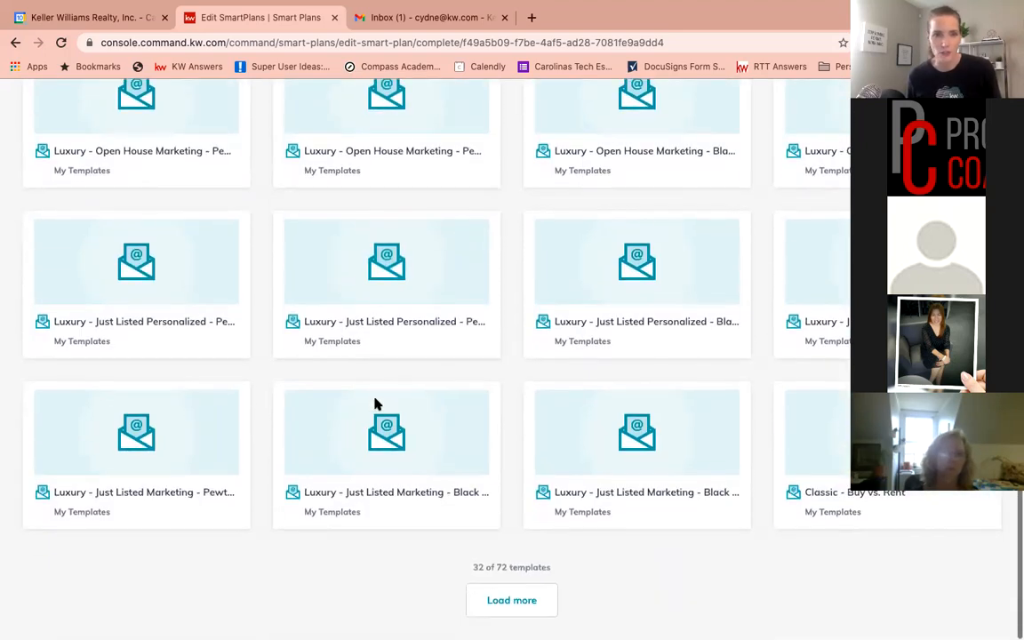
pyautogui.click(513, 600)
pyautogui.scroll(-5, 453, 522)
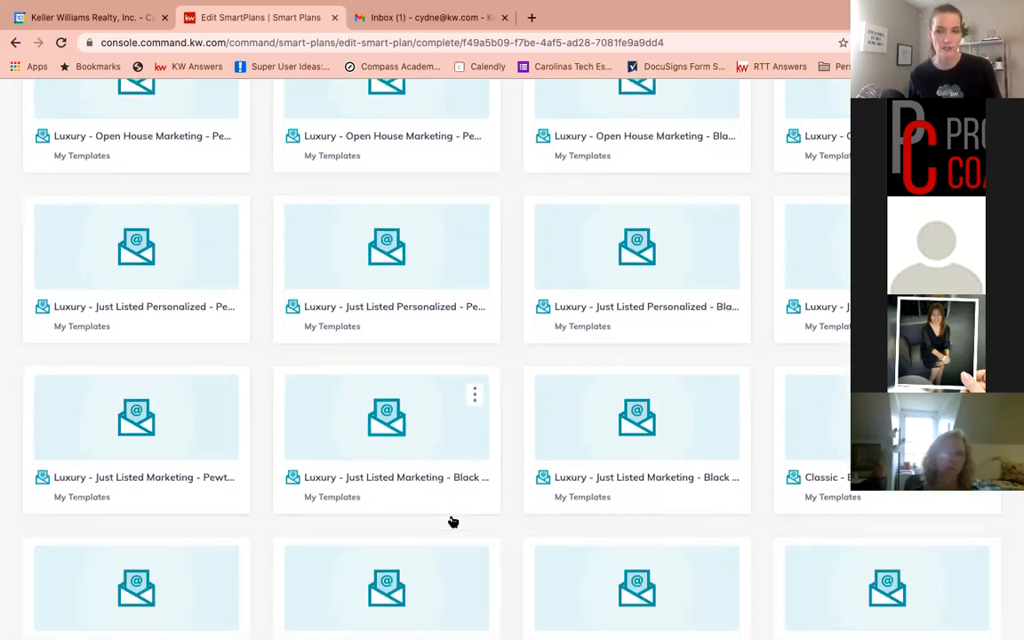
pyautogui.scroll(-3, 453, 522)
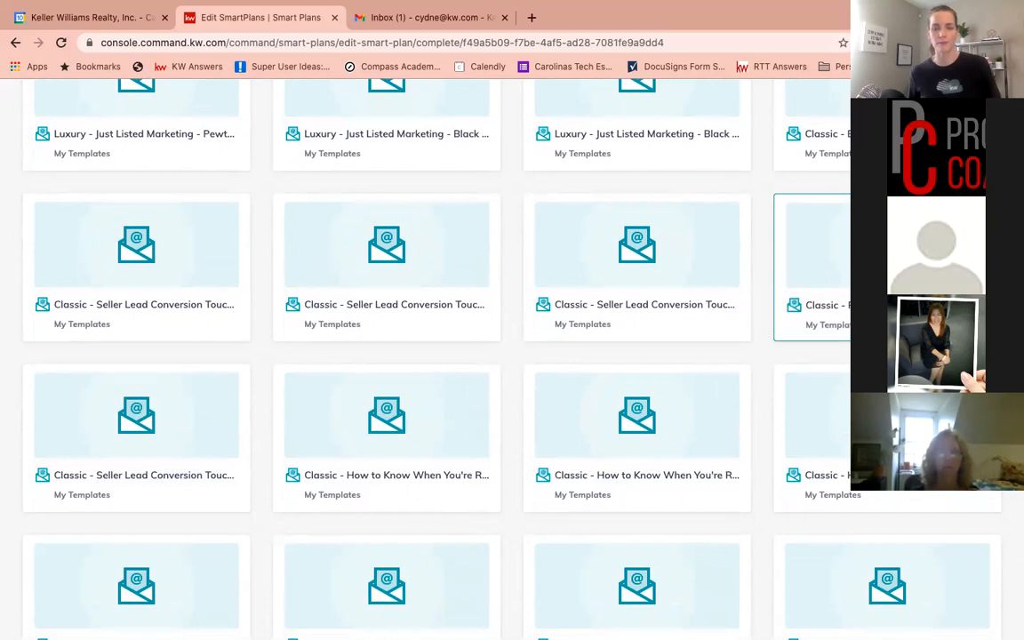
pyautogui.click(889, 267)
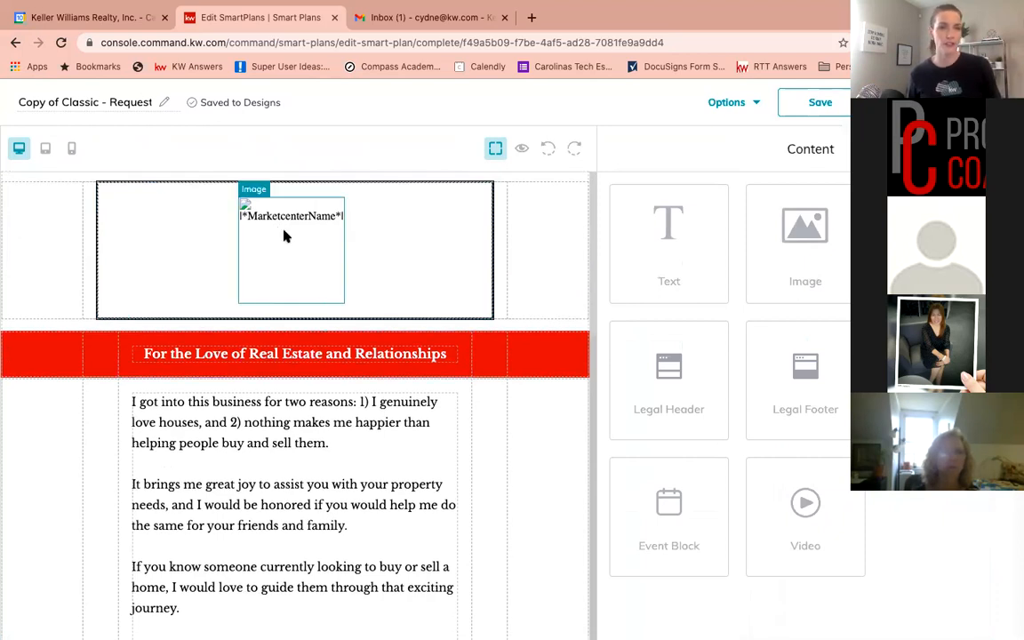
# Review the template's body content and open the main text block in the text editor before closing it
pyautogui.scroll(-1, 290, 412)
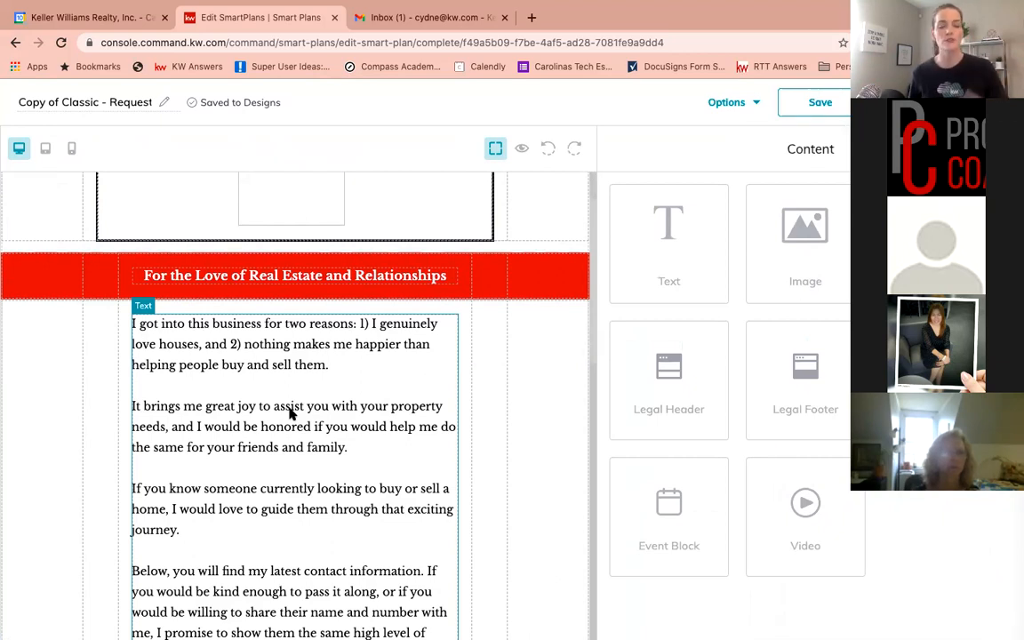
pyautogui.scroll(-1, 290, 413)
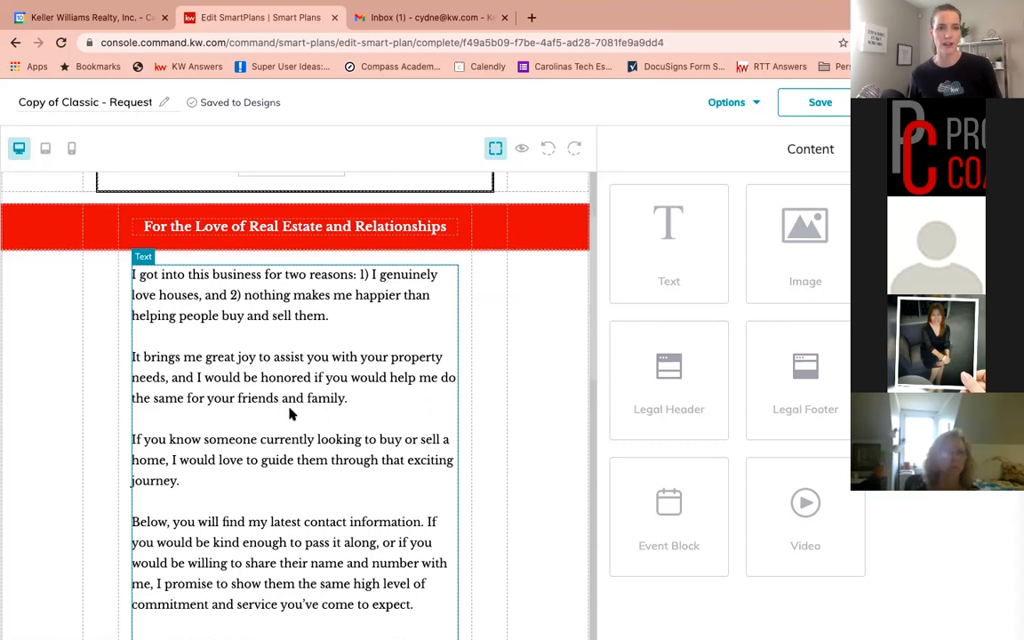
pyautogui.scroll(-1, 290, 412)
pyautogui.scroll(-3, 290, 413)
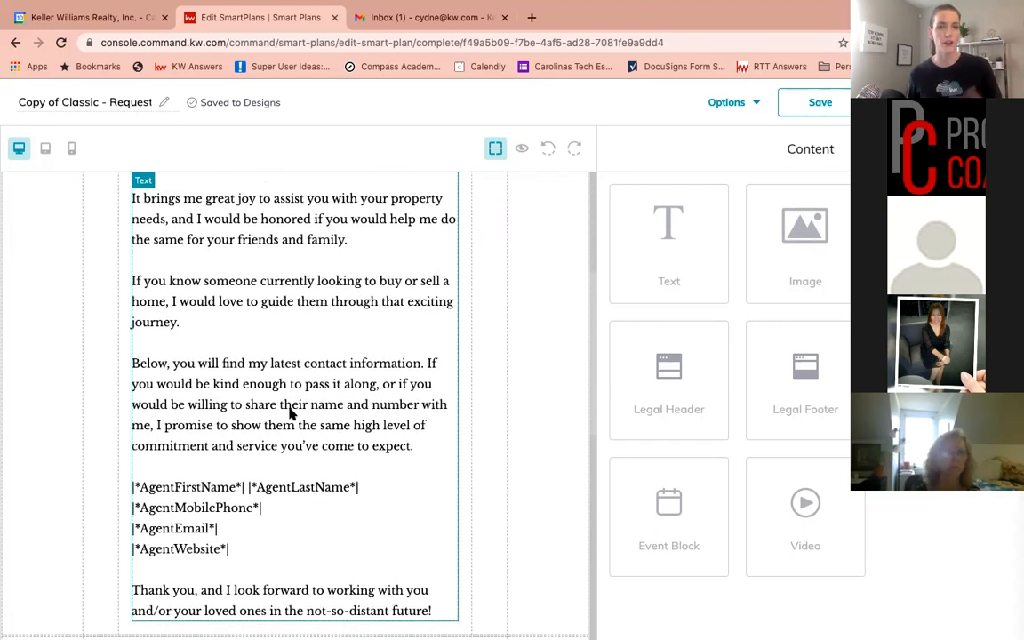
pyautogui.scroll(-1, 290, 412)
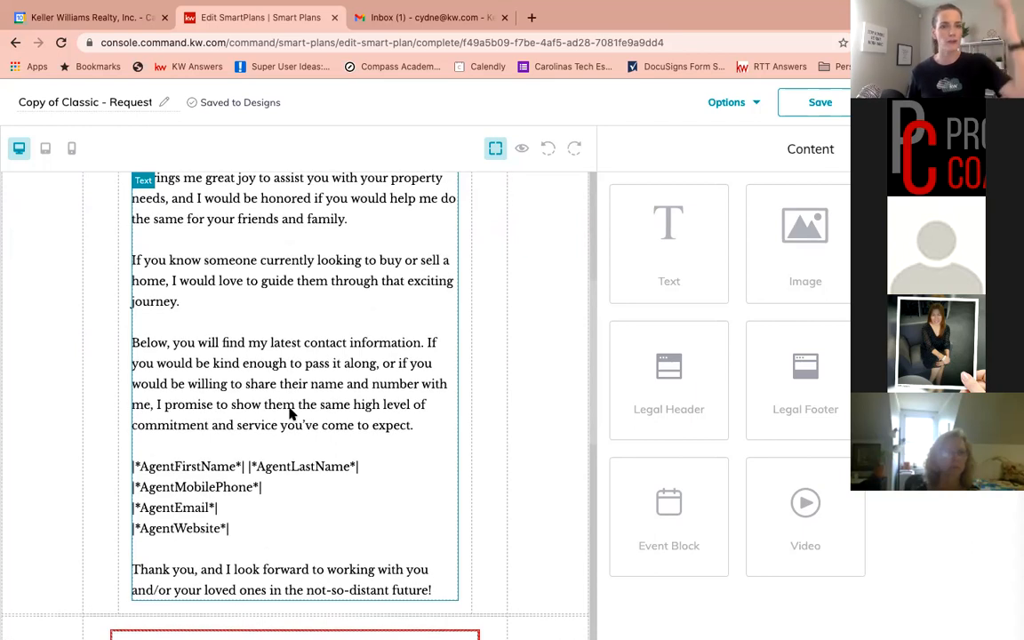
pyautogui.scroll(1, 290, 413)
pyautogui.scroll(-1, 290, 412)
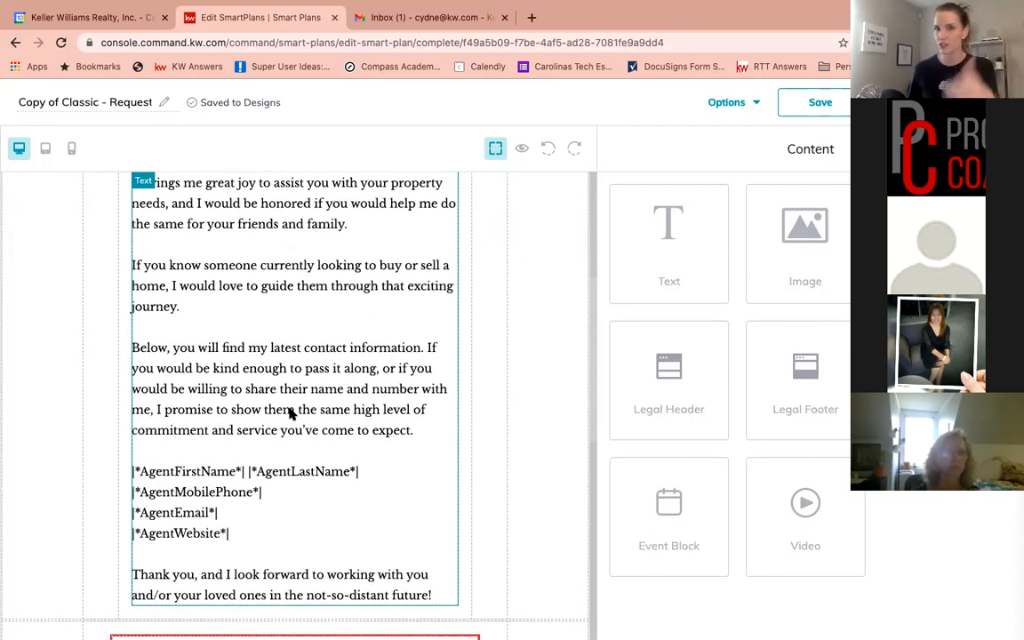
pyautogui.scroll(-5, 290, 413)
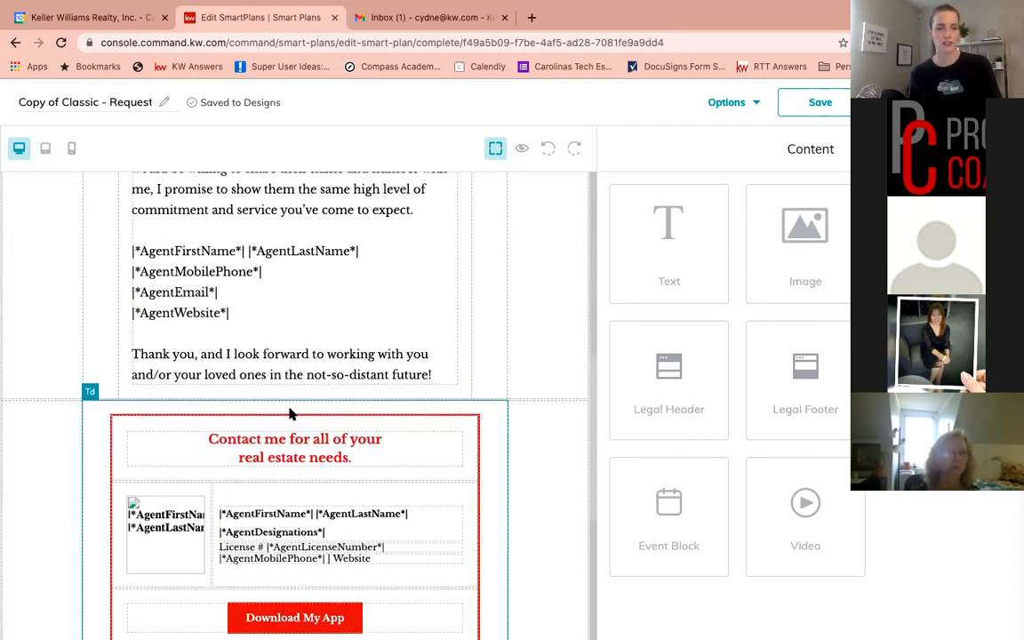
pyautogui.scroll(2, 290, 413)
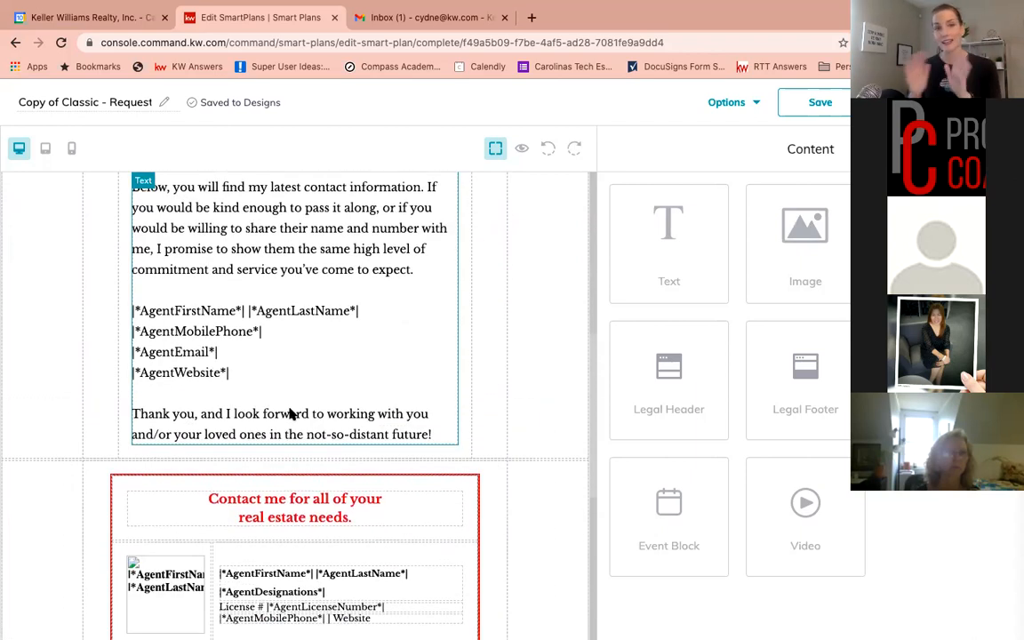
pyautogui.scroll(7, 290, 412)
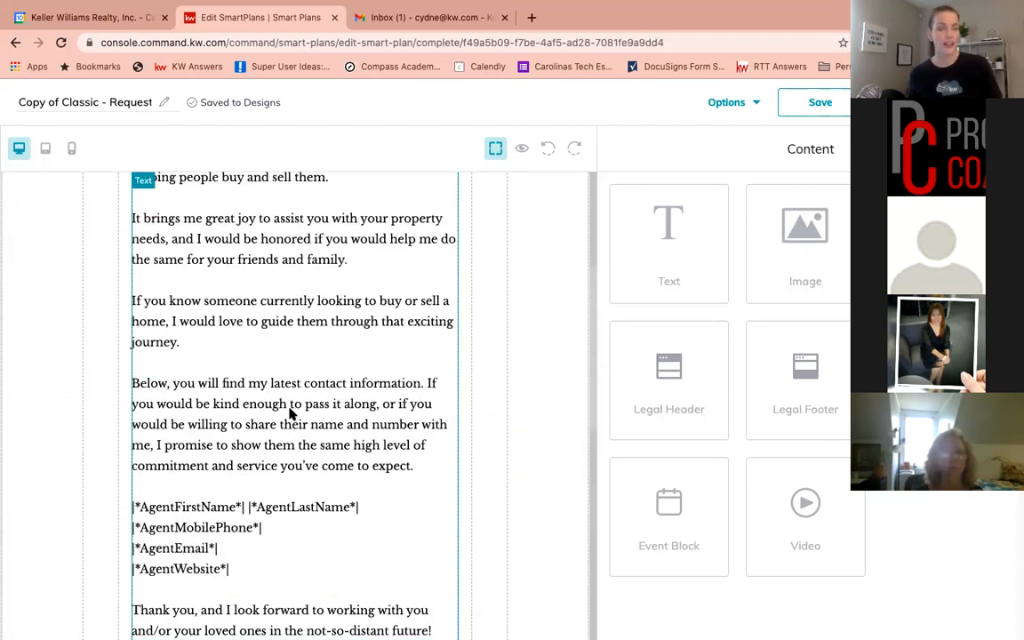
pyautogui.click(327, 318)
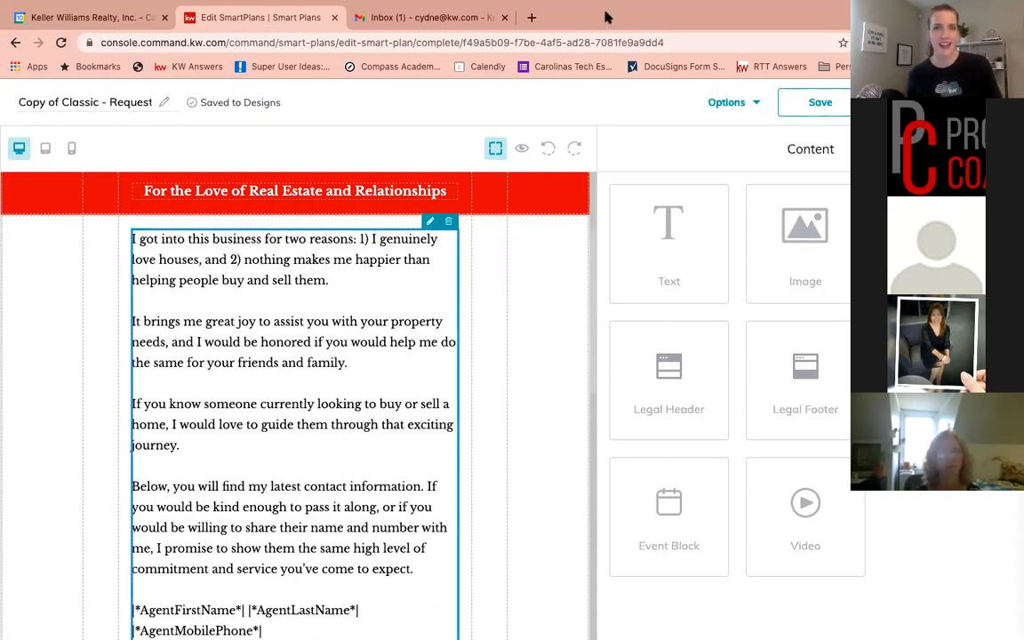
pyautogui.click(429, 221)
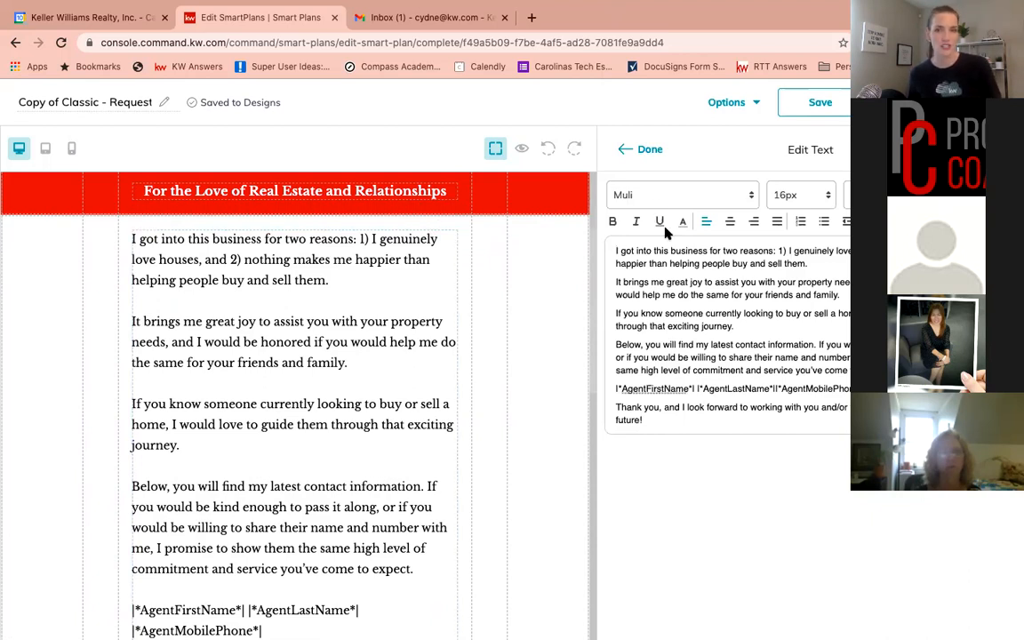
pyautogui.click(650, 151)
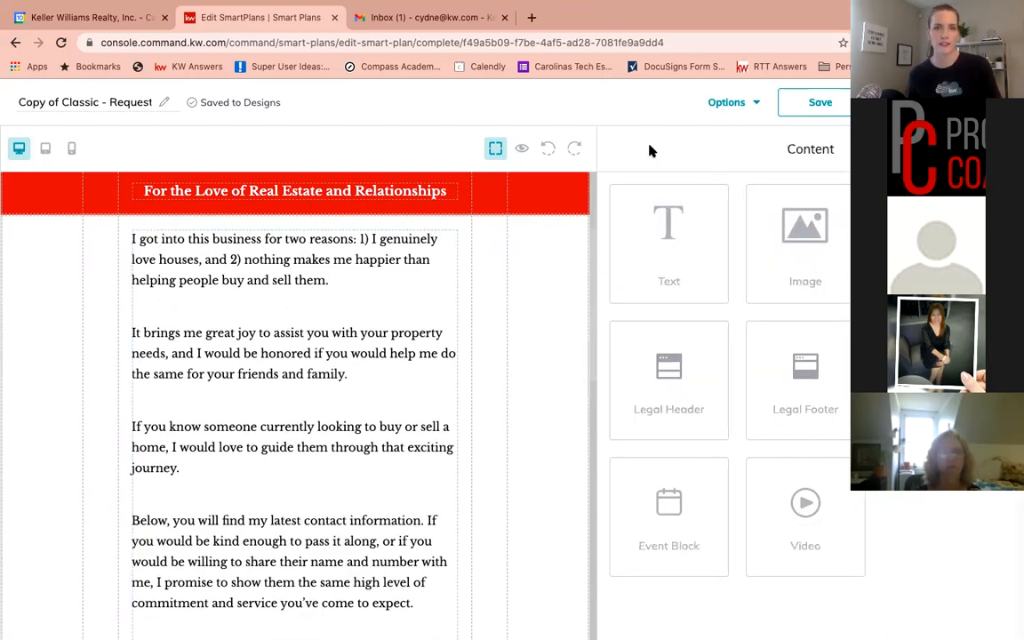
# Scroll through the Classic - Request email design and save it back to the SmartPlan
pyautogui.scroll(-5, 294, 360)
pyautogui.scroll(-3, 291, 360)
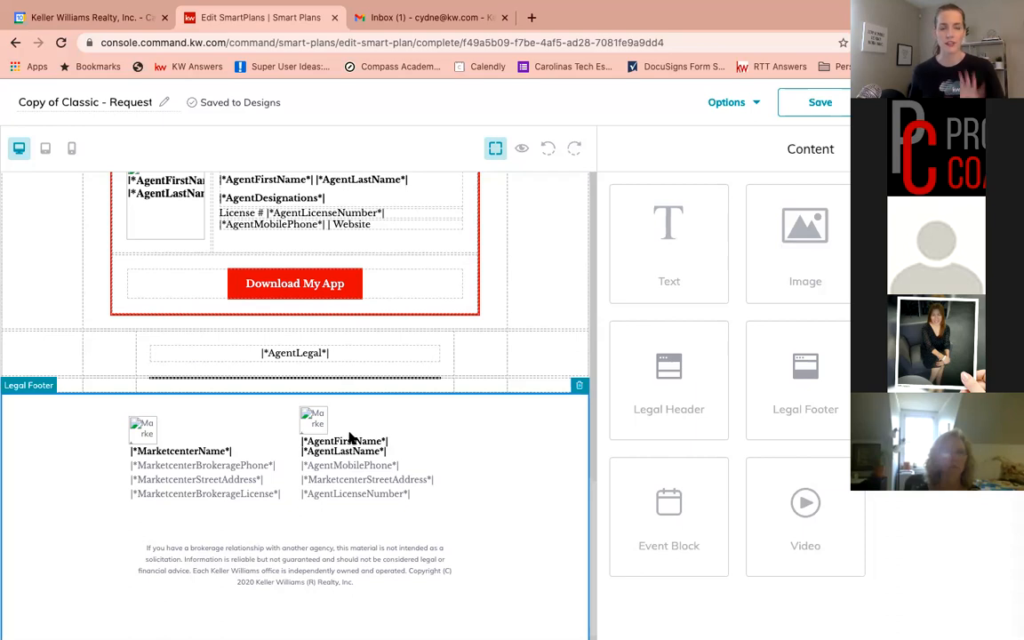
pyautogui.scroll(5, 348, 437)
pyautogui.scroll(1, 348, 438)
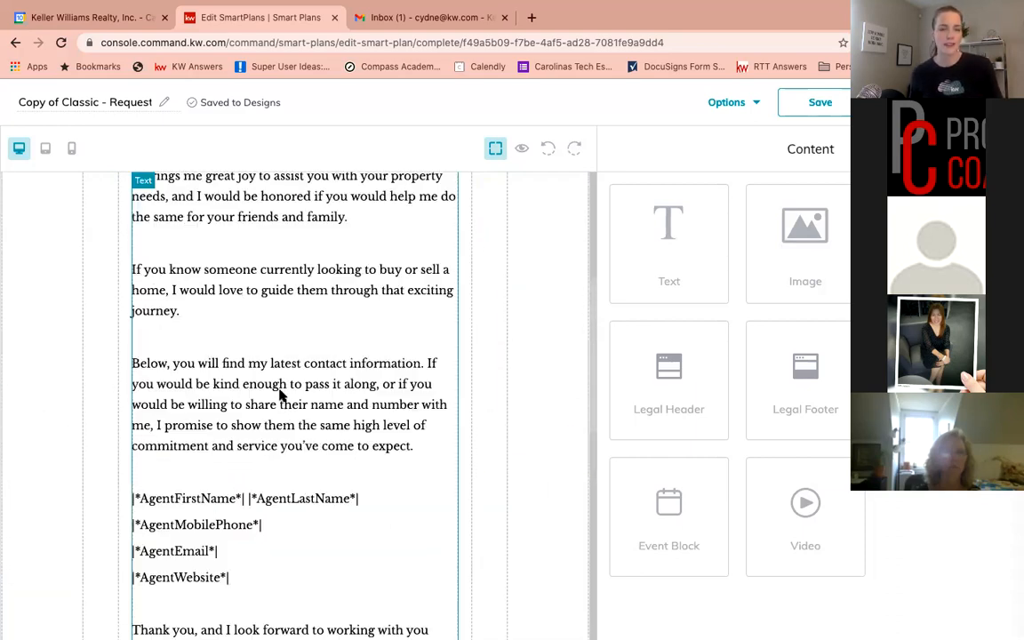
pyautogui.click(273, 418)
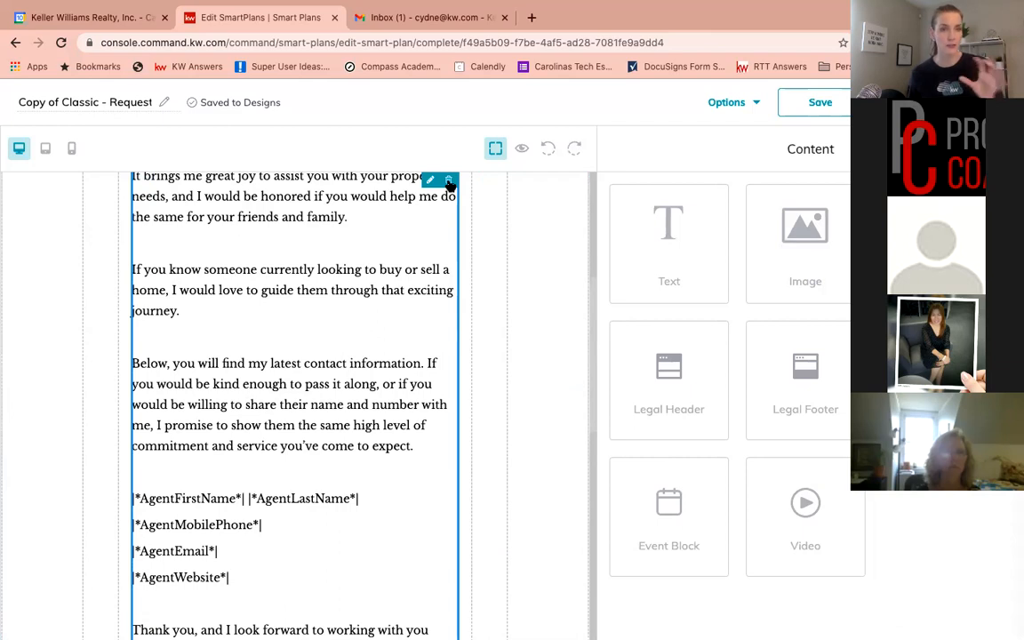
pyautogui.scroll(4, 487, 285)
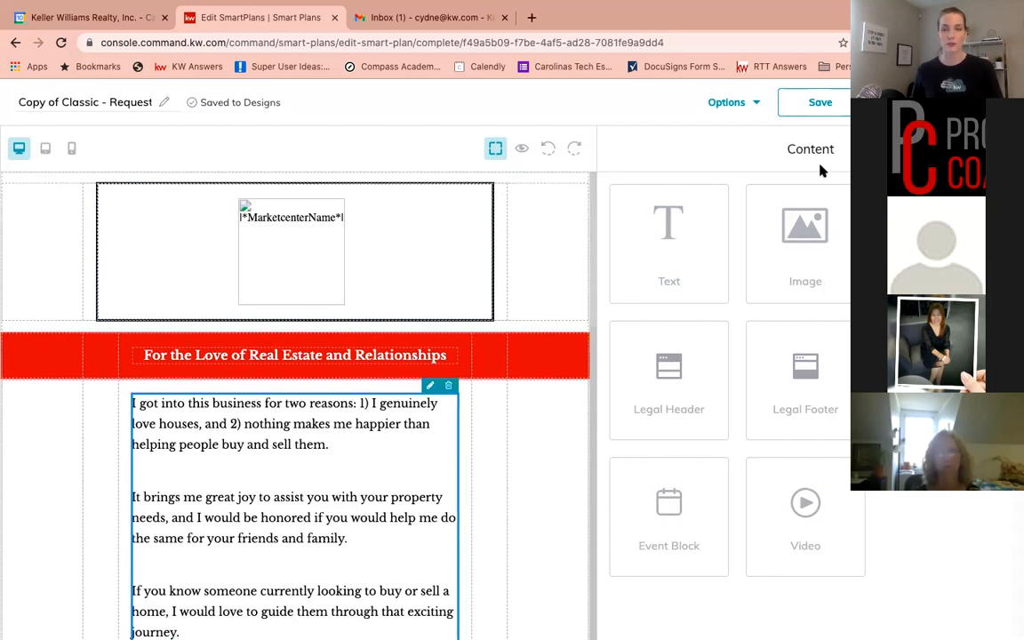
pyautogui.click(847, 104)
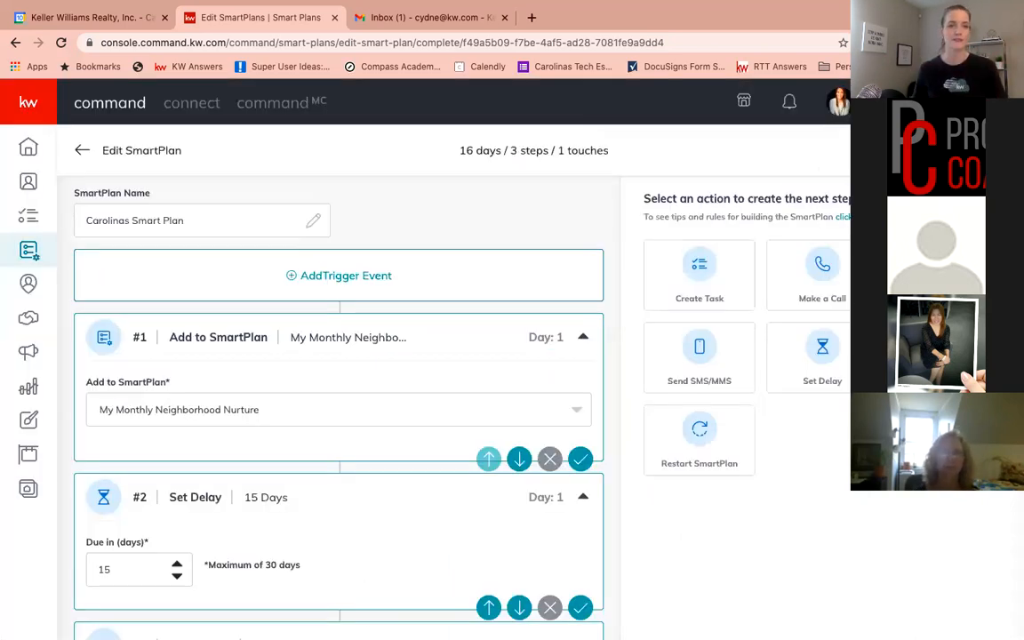
# Review the SmartPlan's steps and save the Send Email step with its chosen design
pyautogui.scroll(-2, 414, 348)
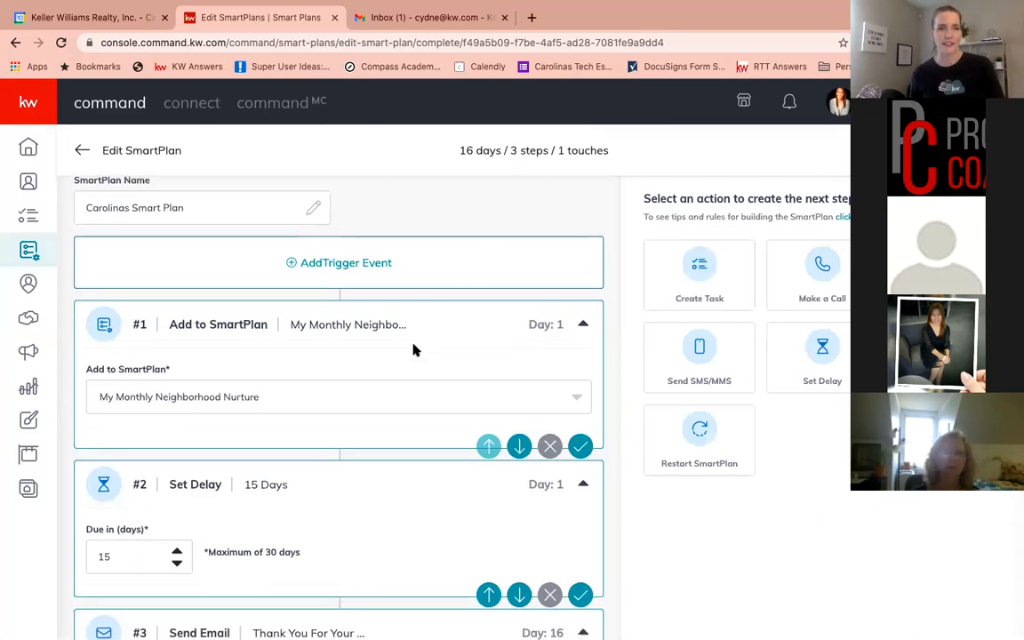
pyautogui.scroll(-5, 414, 349)
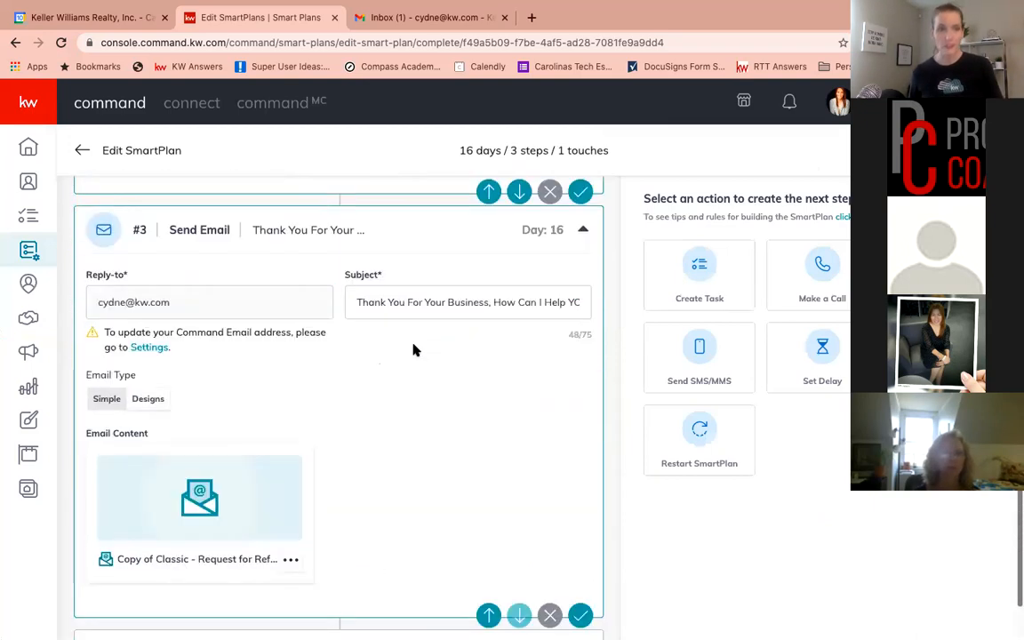
pyautogui.scroll(4, 414, 349)
pyautogui.scroll(1, 413, 349)
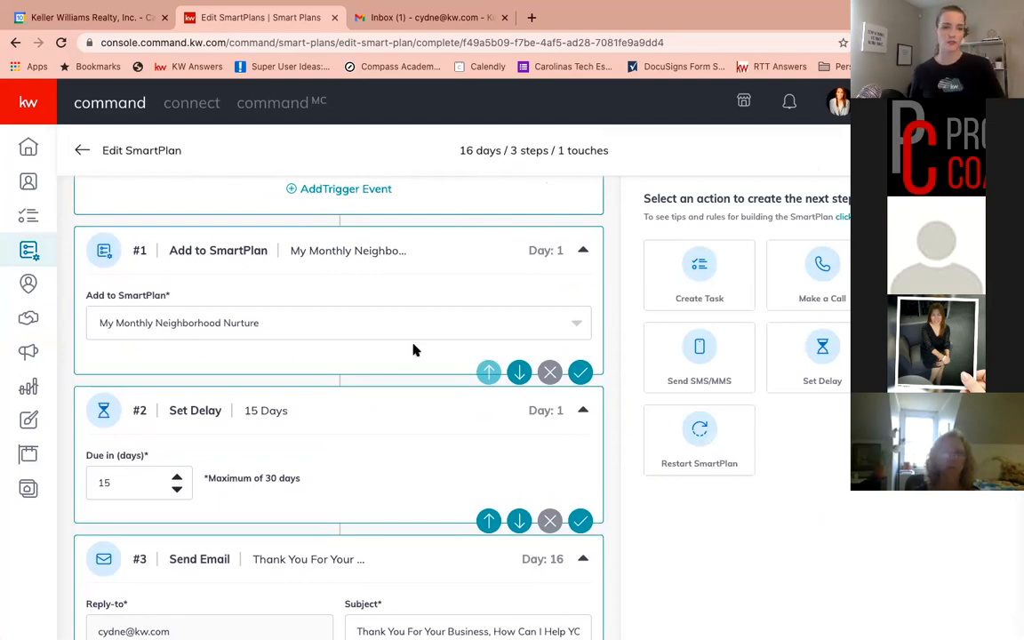
pyautogui.scroll(-4, 413, 350)
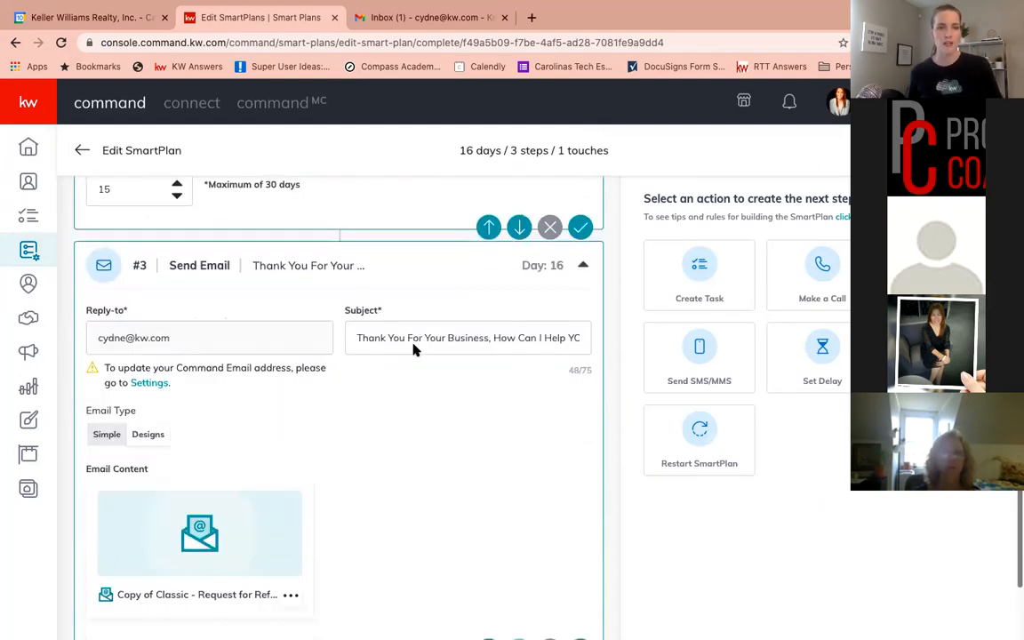
pyautogui.scroll(-2, 414, 349)
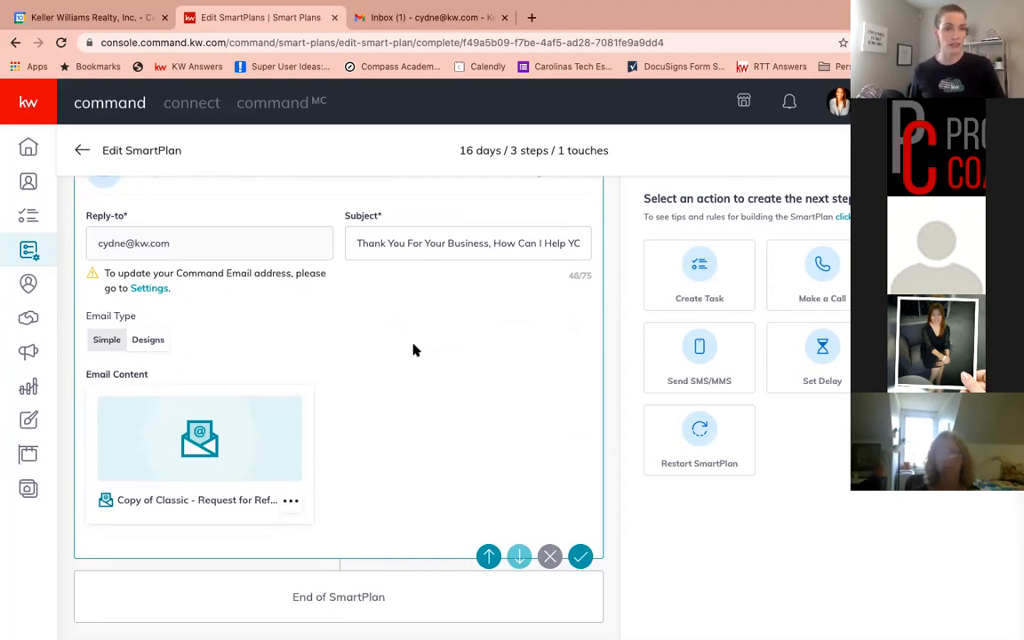
pyautogui.scroll(1, 443, 375)
pyautogui.scroll(-1, 442, 375)
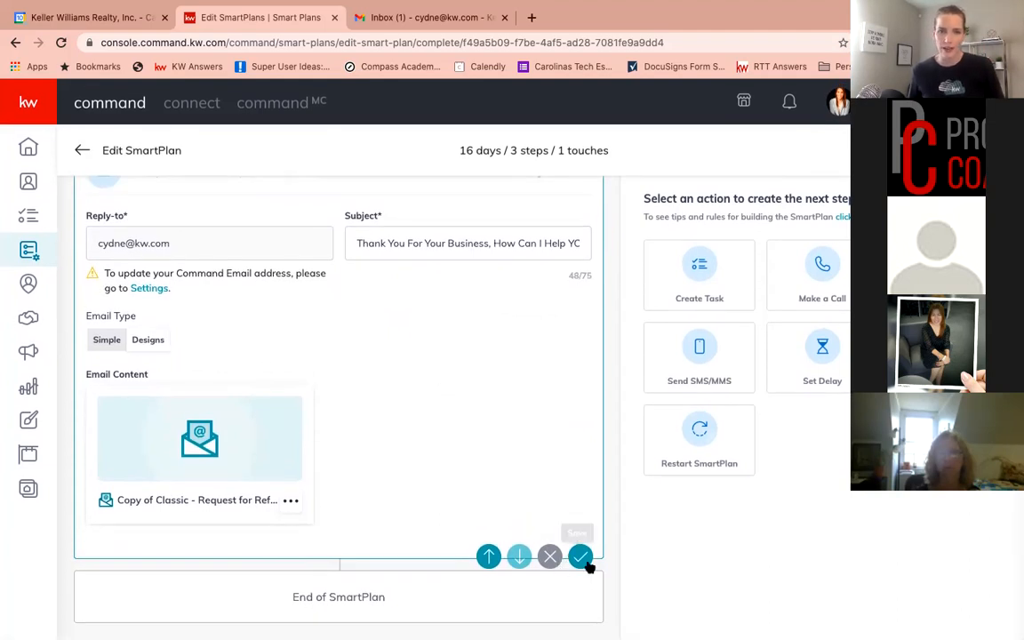
pyautogui.click(581, 557)
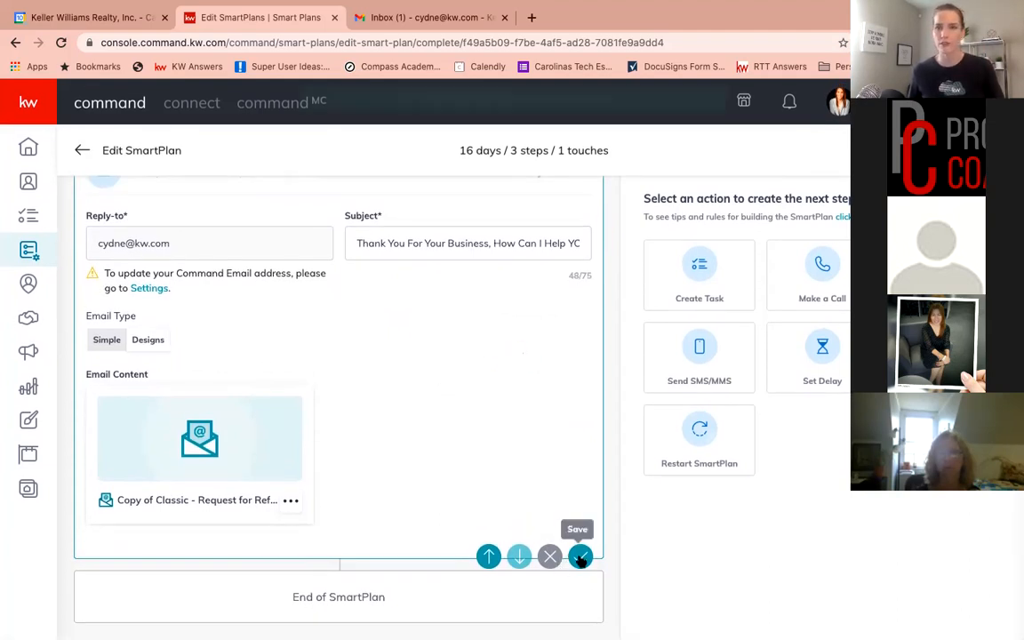
# Add a Set Delay step, set its due-in value to 10 days, and save it
pyautogui.click(814, 360)
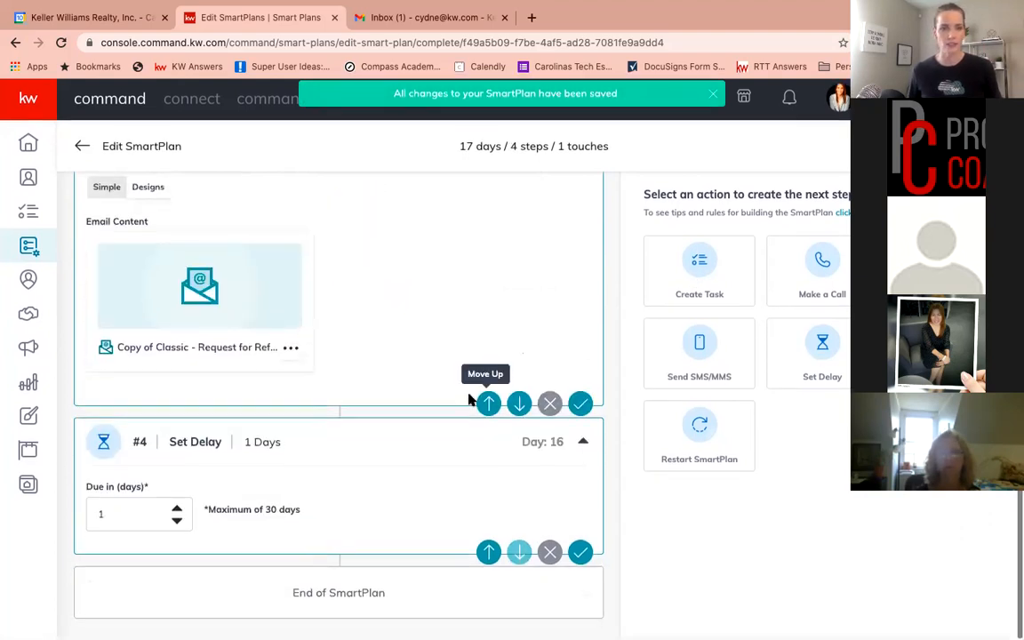
pyautogui.click(177, 515)
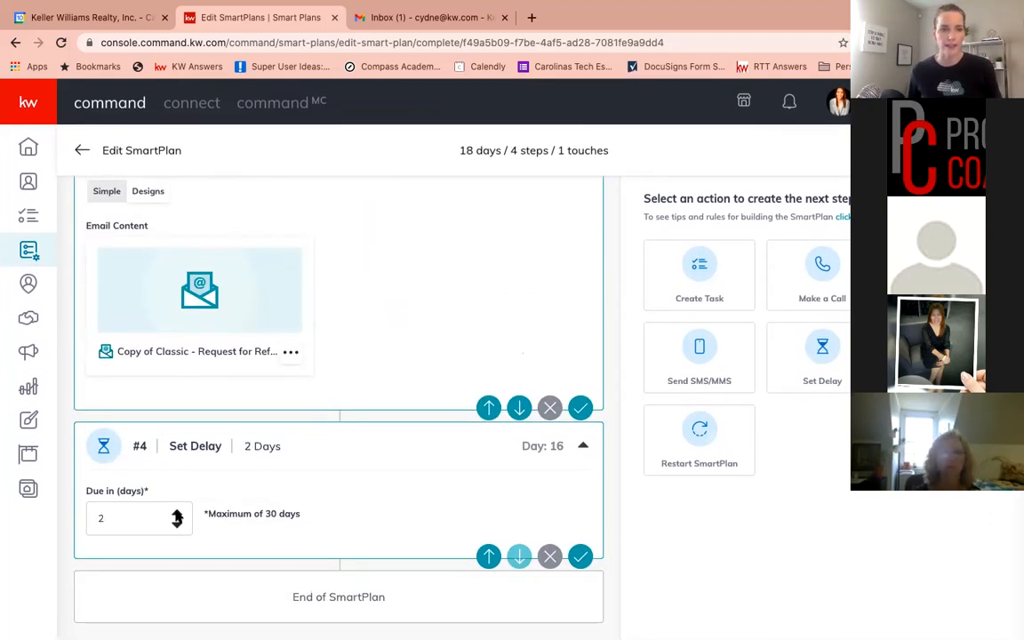
pyautogui.click(177, 514)
pyautogui.click(176, 515)
pyautogui.click(177, 515)
pyautogui.click(177, 515)
pyautogui.click(177, 515)
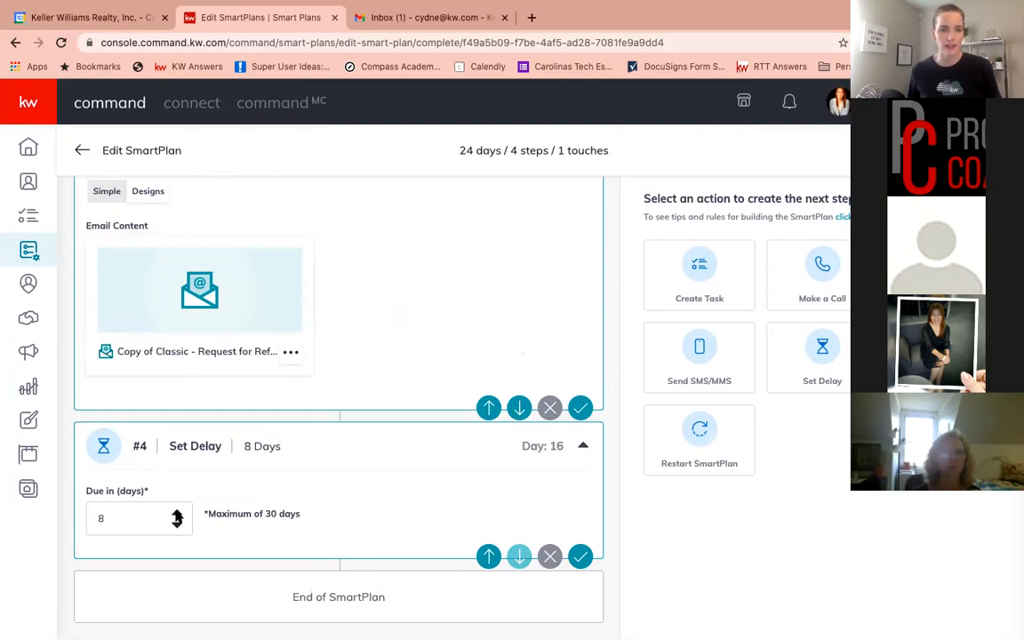
pyautogui.click(177, 515)
pyautogui.click(176, 514)
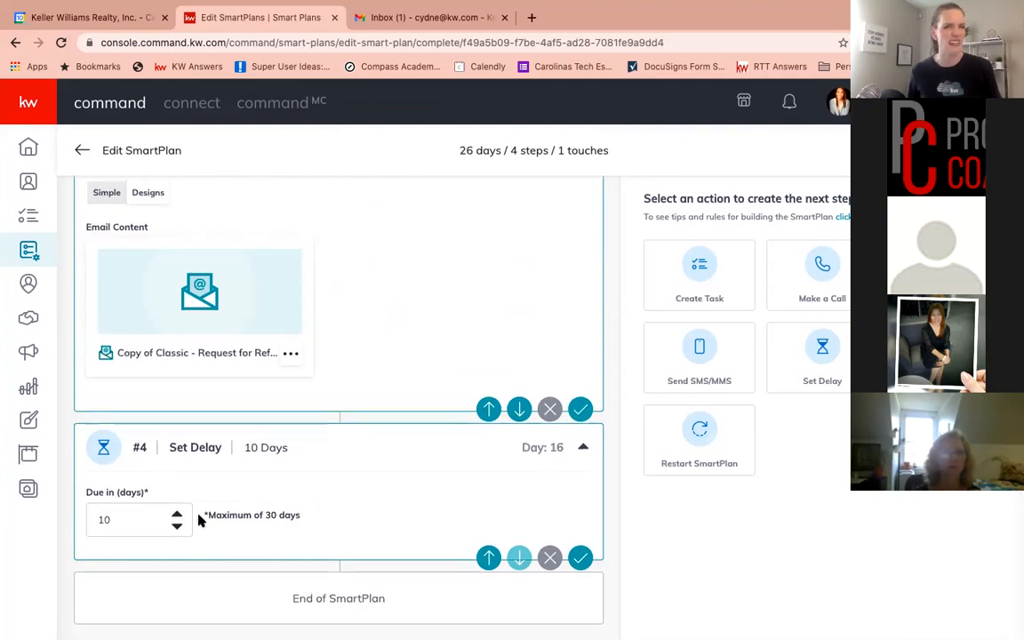
pyautogui.click(580, 558)
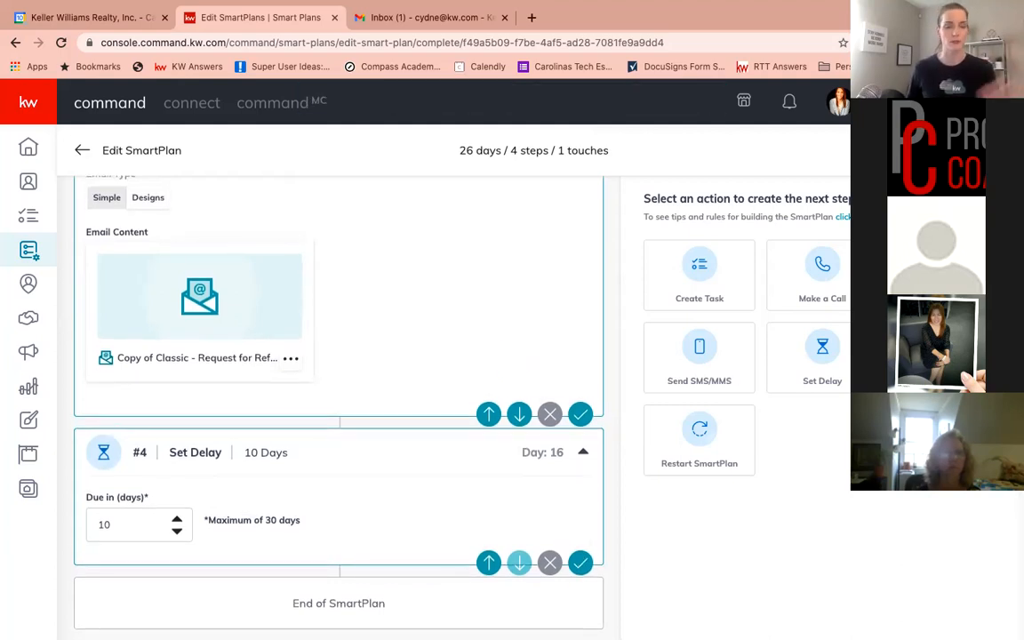
# Add an Add to SmartPlan step that enrolls contacts in My Quarterly Call Plan, and save it
pyautogui.click(945, 357)
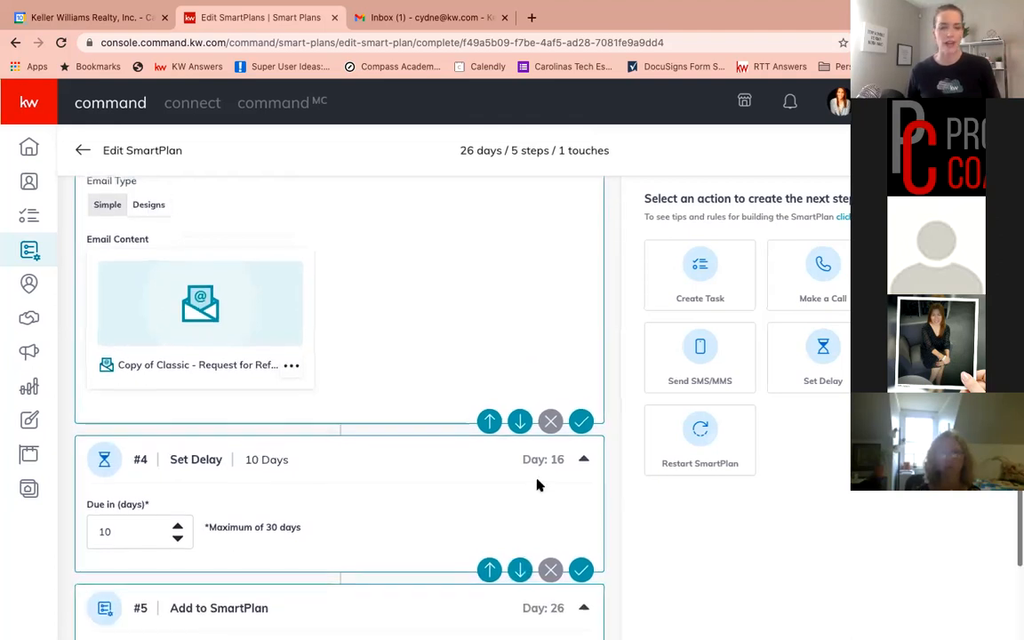
pyautogui.scroll(-3, 537, 486)
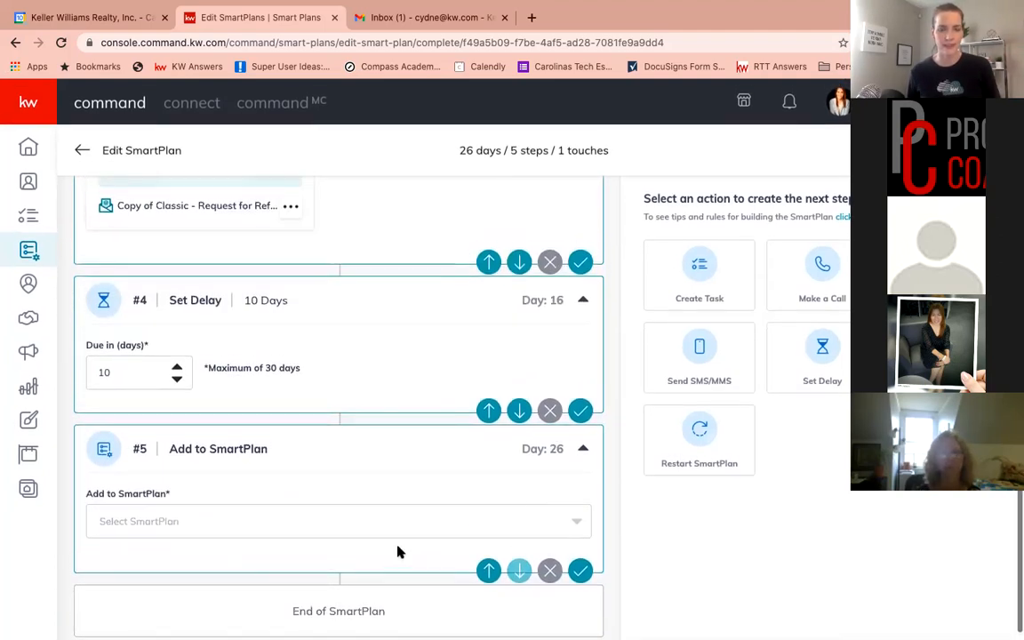
pyautogui.click(378, 532)
pyautogui.scroll(-3, 259, 517)
pyautogui.scroll(-5, 258, 516)
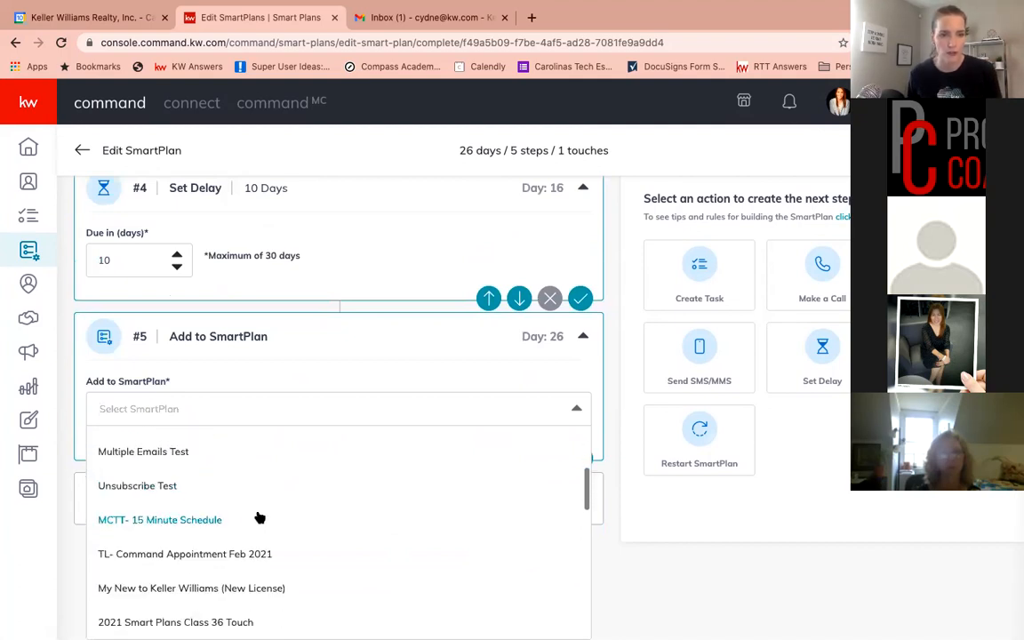
pyautogui.scroll(-6, 261, 517)
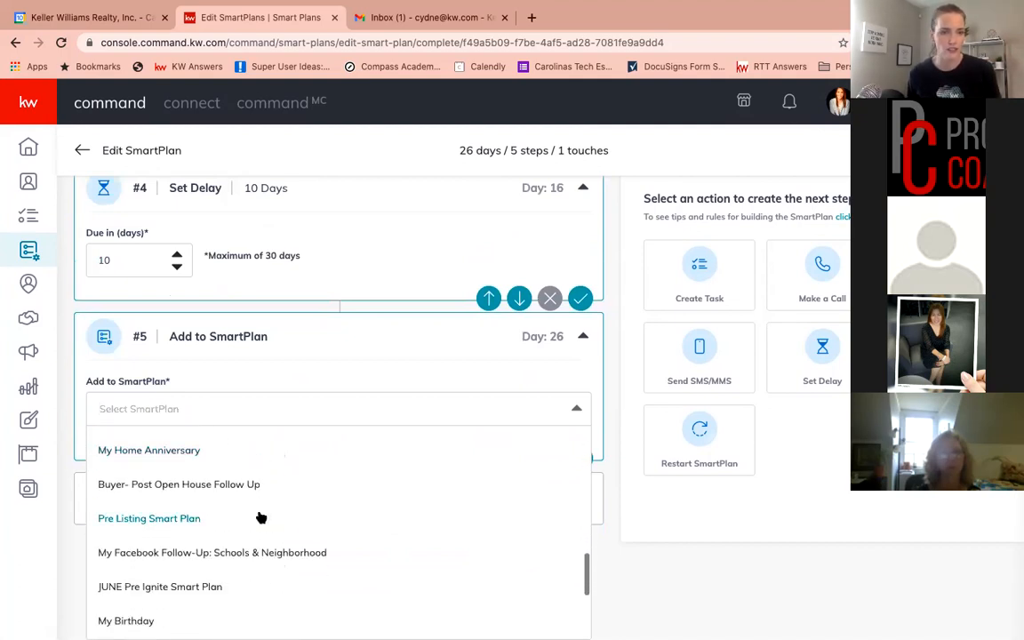
pyautogui.scroll(-1, 261, 517)
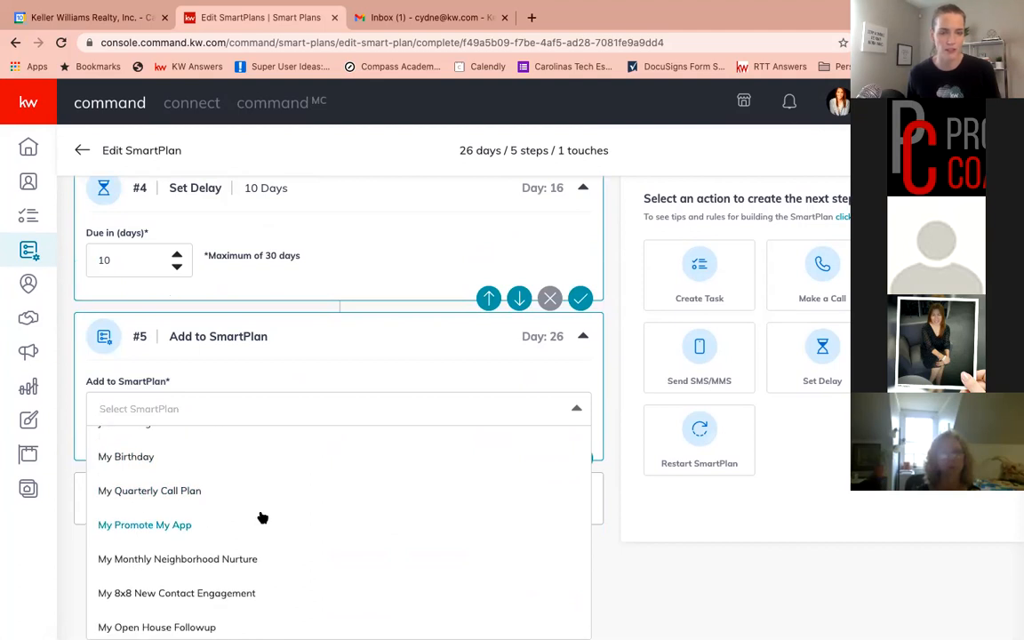
pyautogui.moveTo(160, 485); pyautogui.dragTo(163, 496)
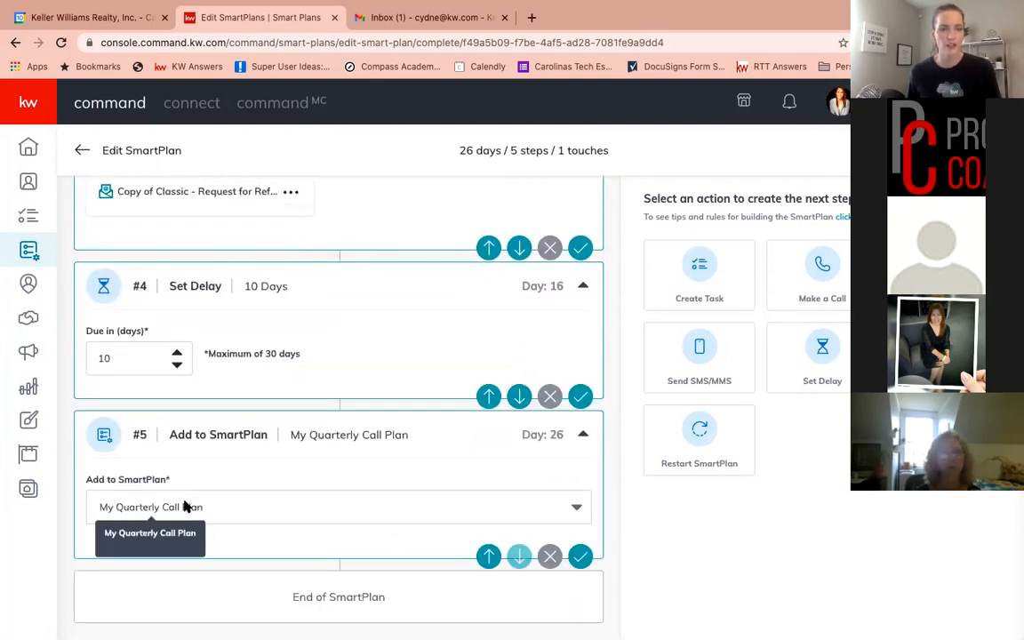
pyautogui.click(579, 556)
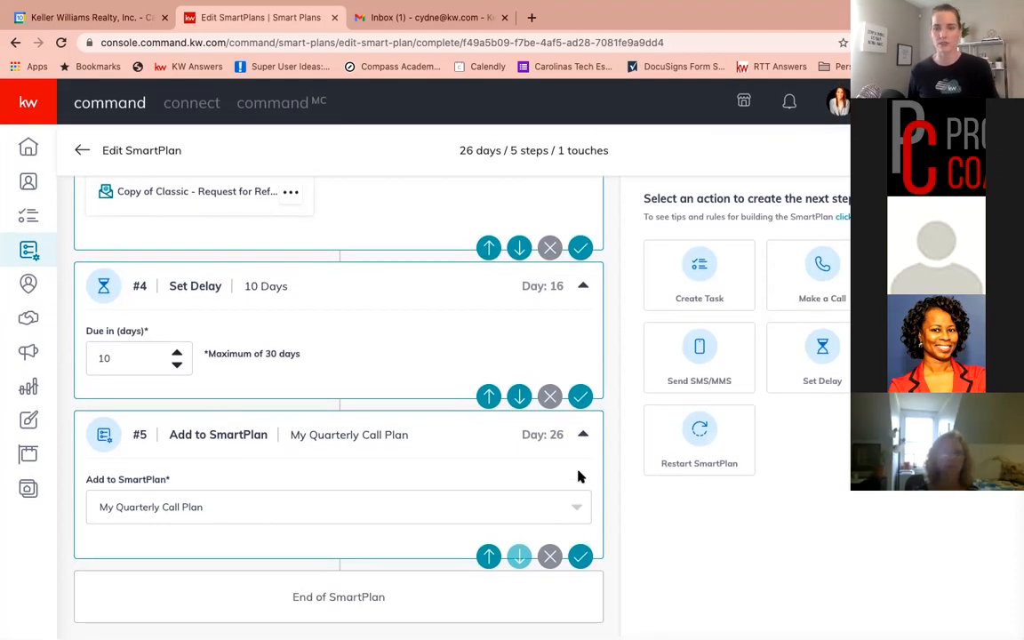
# Add another Set Delay step, set its due-in value to 30 days, and save it
pyautogui.click(827, 354)
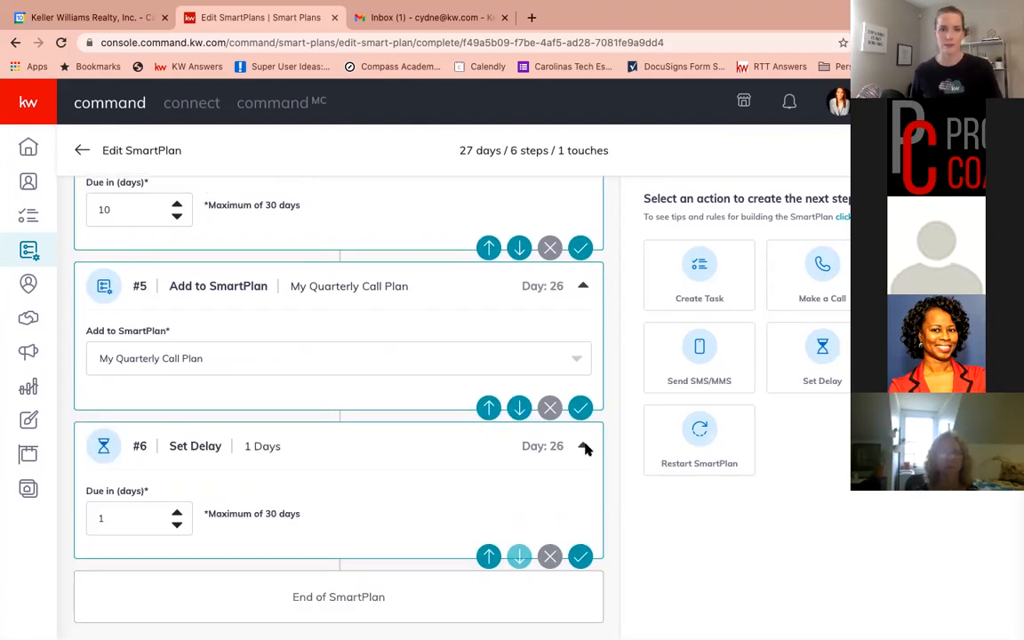
pyautogui.click(177, 514)
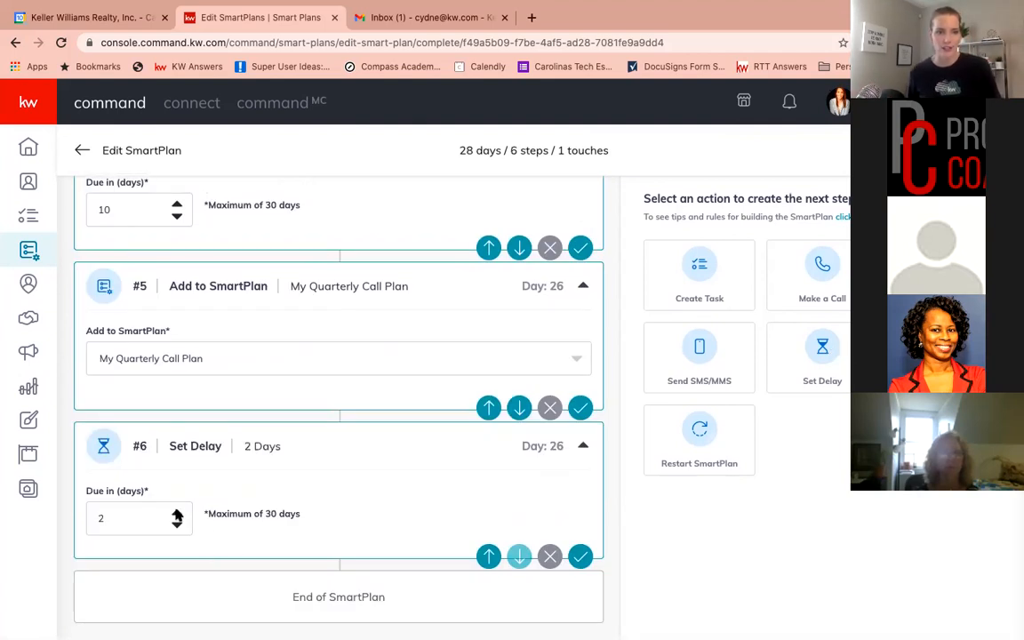
pyautogui.click(141, 516)
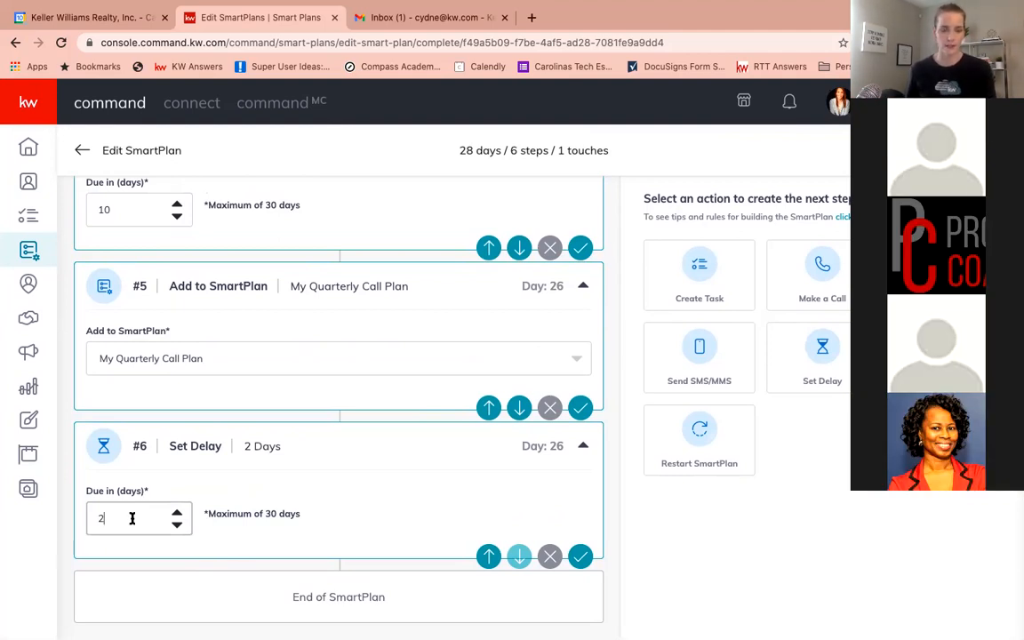
pyautogui.click(179, 516)
pyautogui.click(178, 515)
pyautogui.click(178, 516)
pyautogui.click(179, 516)
pyautogui.click(178, 515)
pyautogui.click(177, 515)
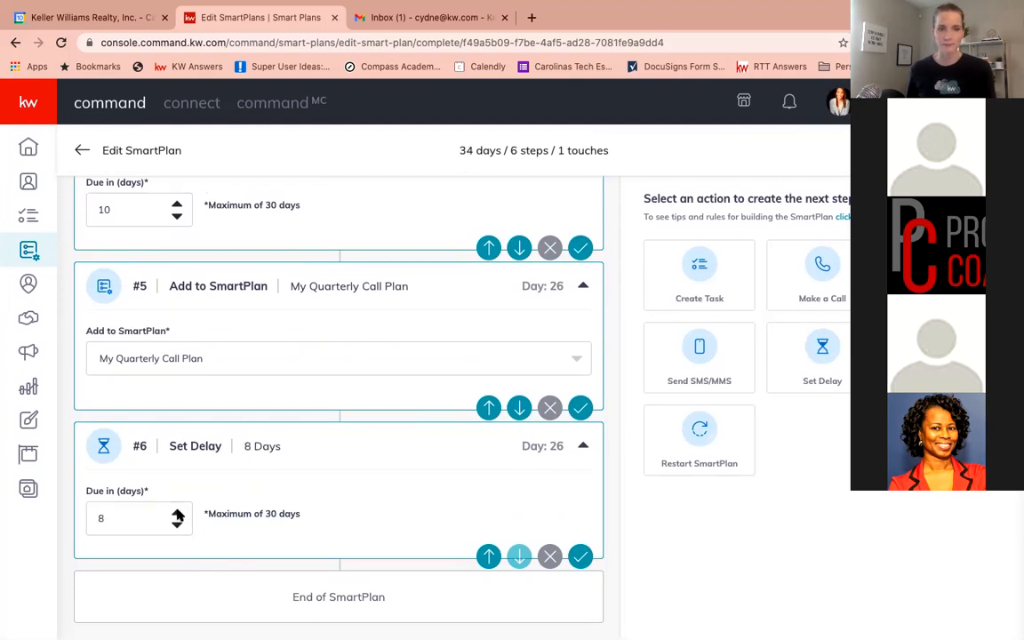
pyautogui.click(178, 516)
pyautogui.click(178, 515)
pyautogui.click(178, 515)
pyautogui.click(178, 516)
pyautogui.click(177, 516)
pyautogui.click(178, 516)
pyautogui.click(177, 516)
pyautogui.click(178, 516)
pyautogui.click(178, 516)
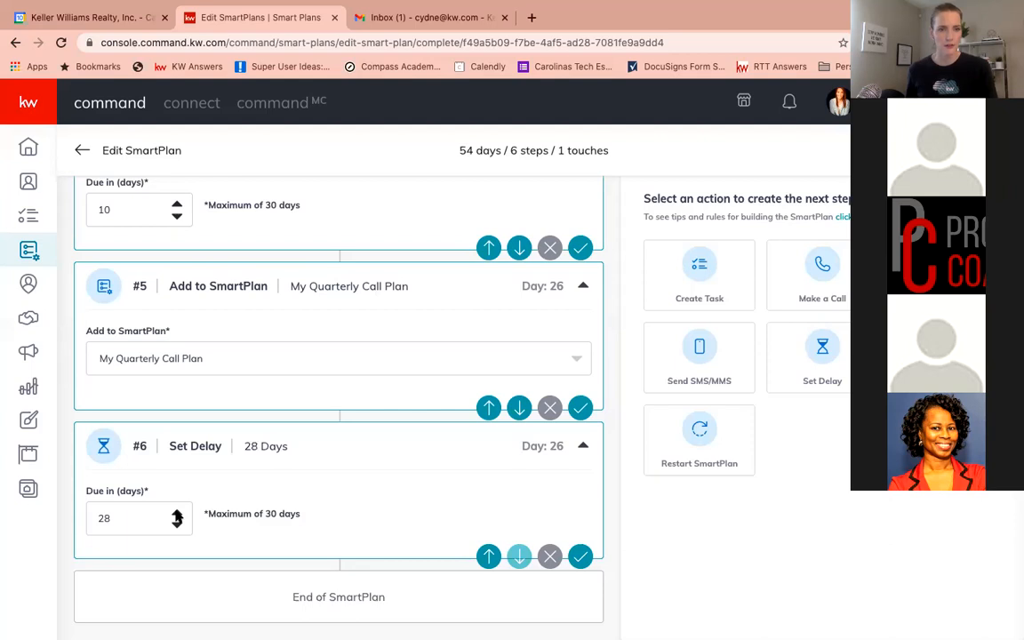
pyautogui.click(178, 516)
pyautogui.click(178, 516)
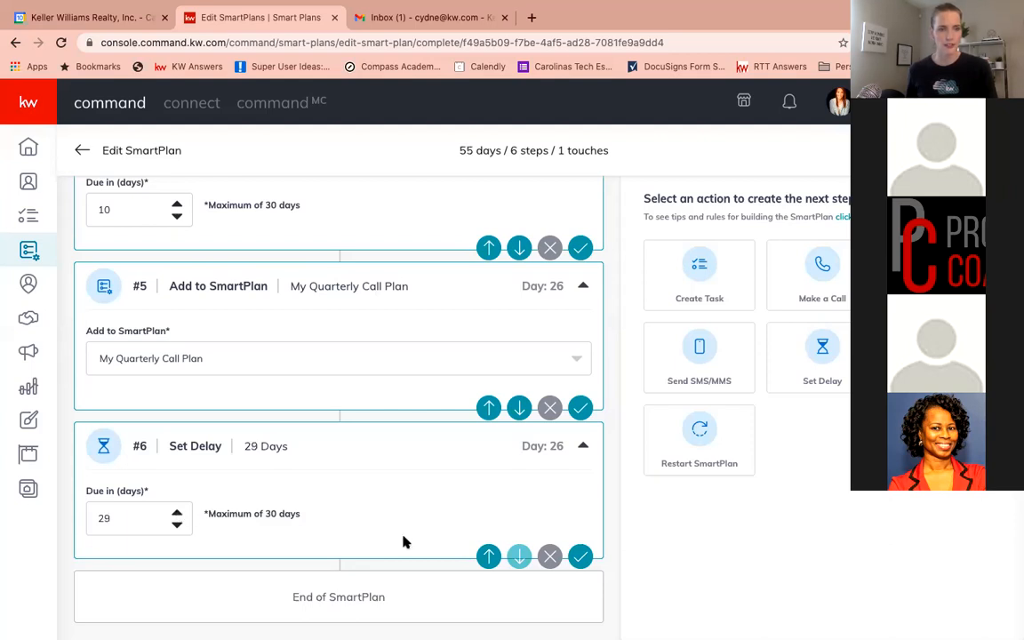
pyautogui.click(581, 557)
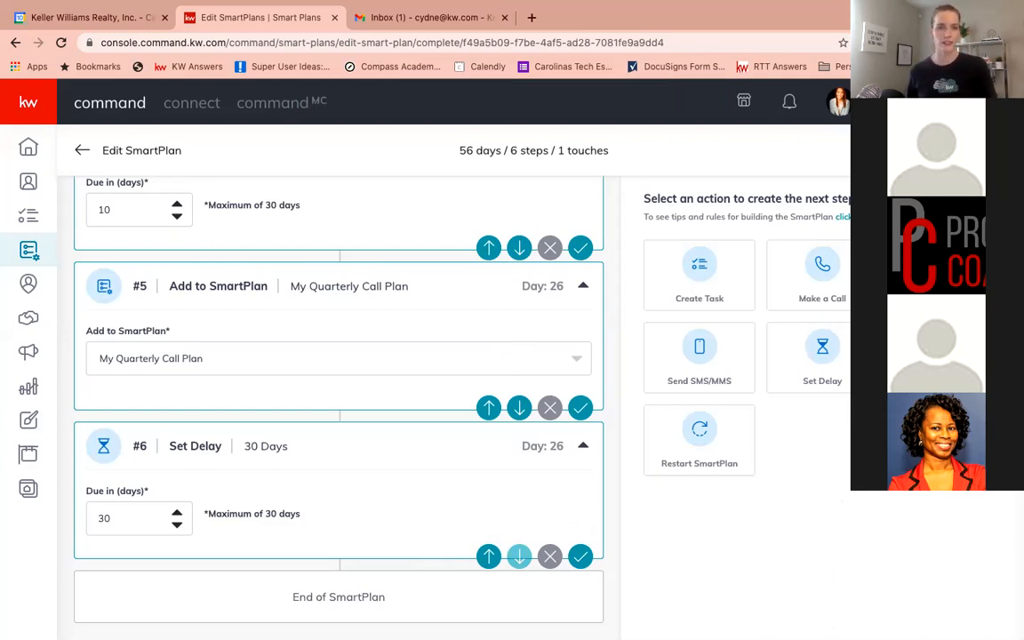
# Add a Send Email step with the Designs email type and open the template library to pick a design
pyautogui.click(945, 276)
pyautogui.scroll(-5, 379, 457)
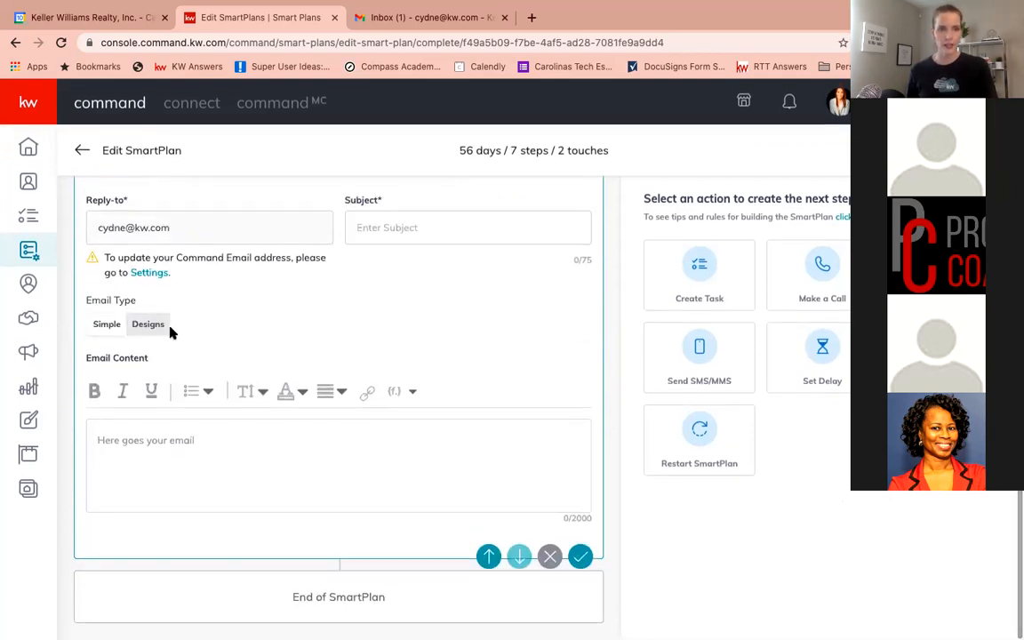
pyautogui.click(435, 231)
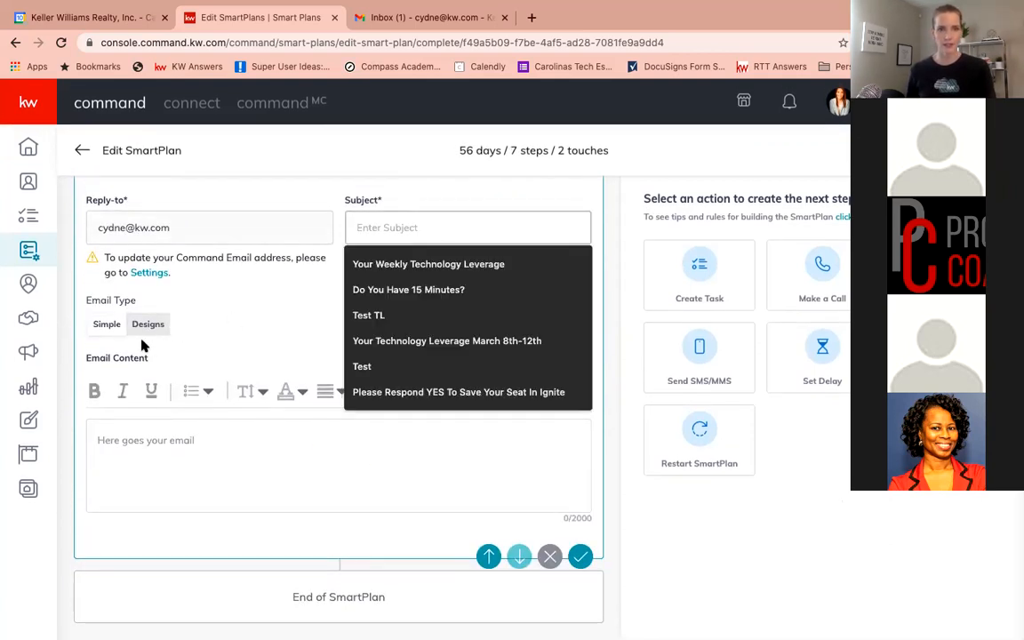
pyautogui.click(146, 324)
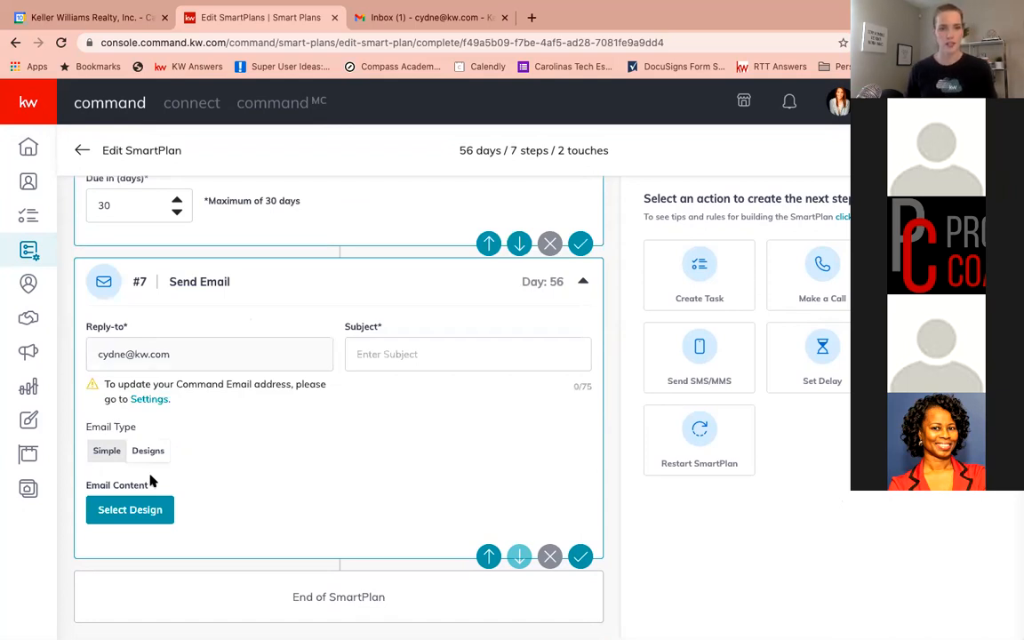
pyautogui.click(140, 510)
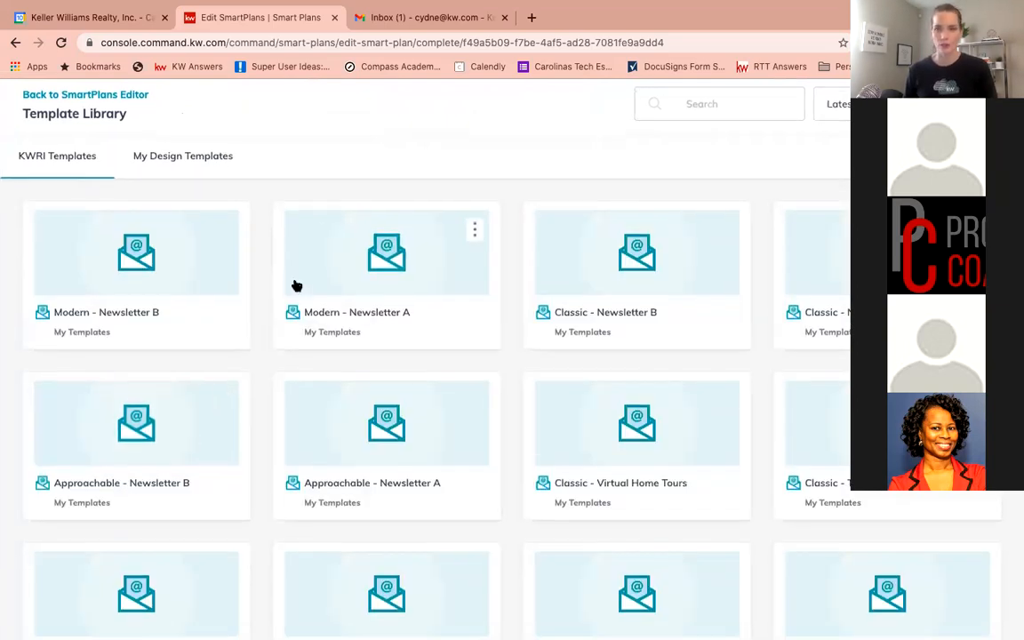
# Pick the Classic - Chill Your Bills design from the template library for the email
pyautogui.scroll(-3, 293, 285)
pyautogui.scroll(-2, 297, 286)
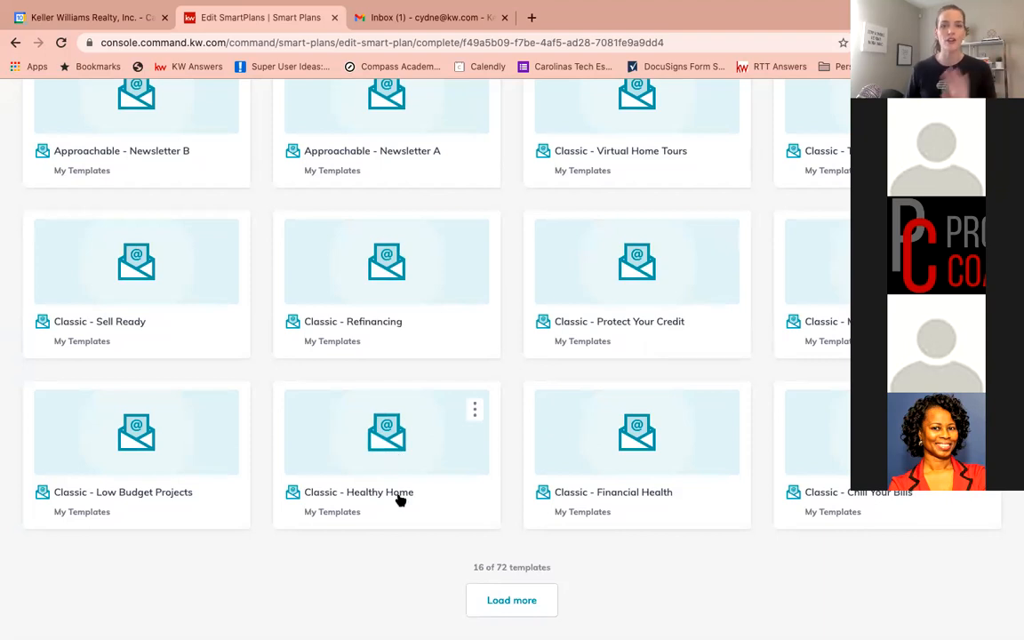
pyautogui.click(845, 499)
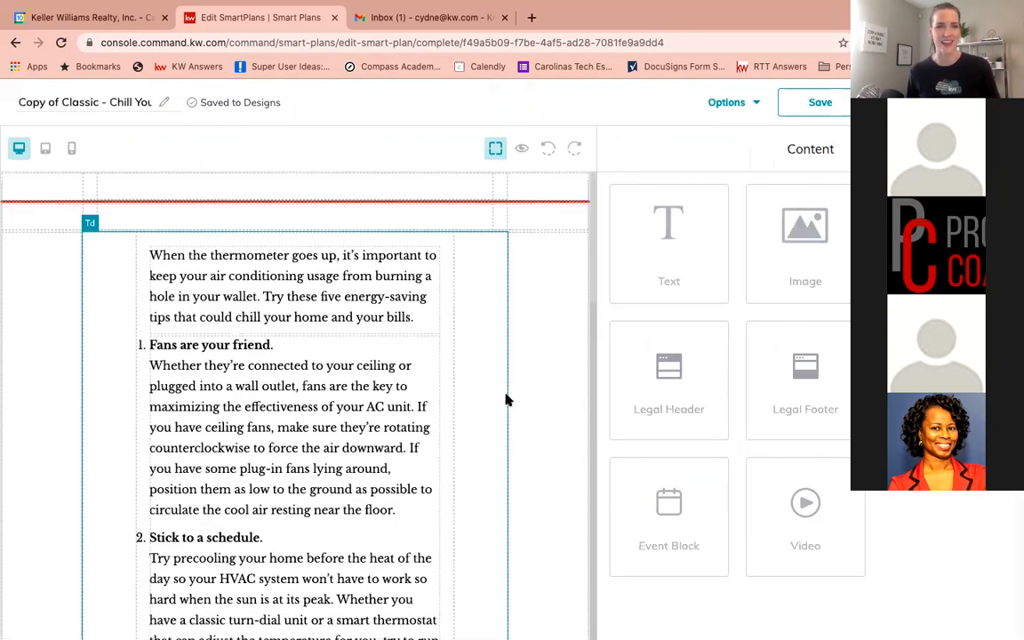
# Scroll through the copied Chill Your Bills email design to review its content
pyautogui.scroll(-5, 443, 413)
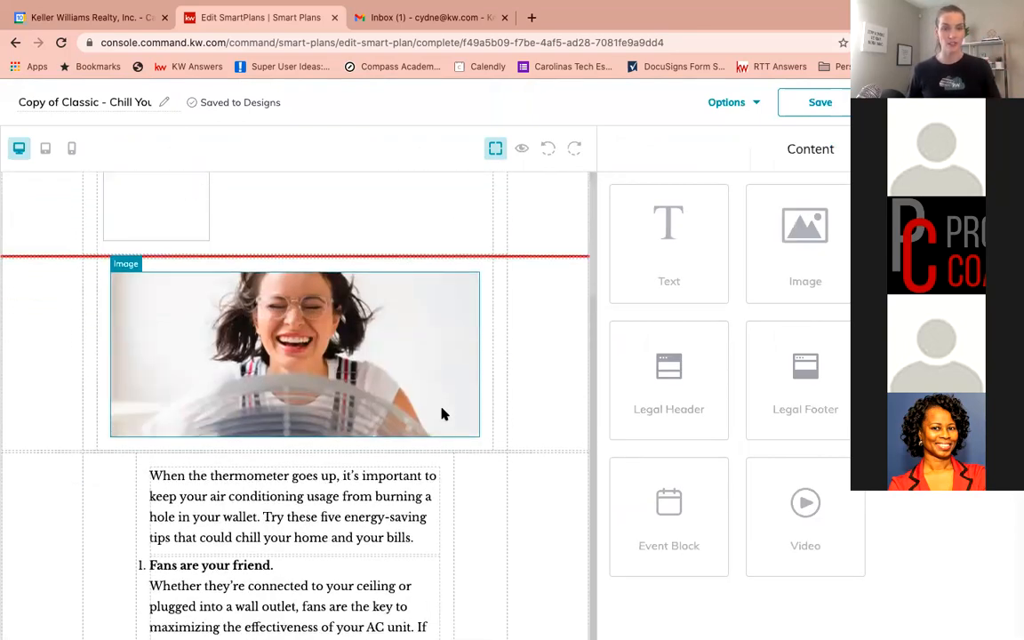
pyautogui.scroll(-11, 443, 414)
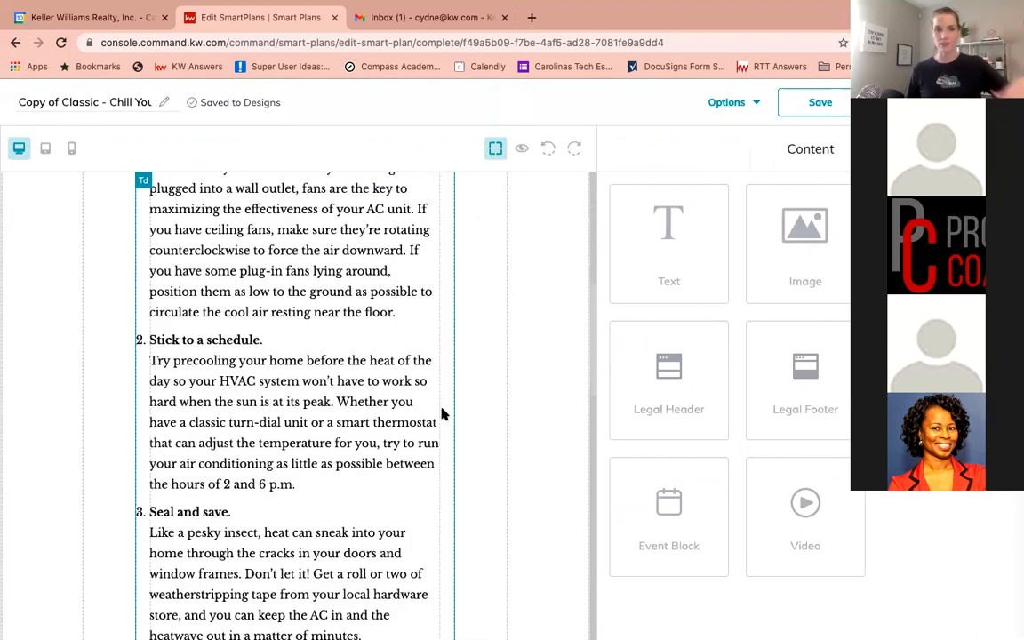
pyautogui.scroll(-1, 443, 414)
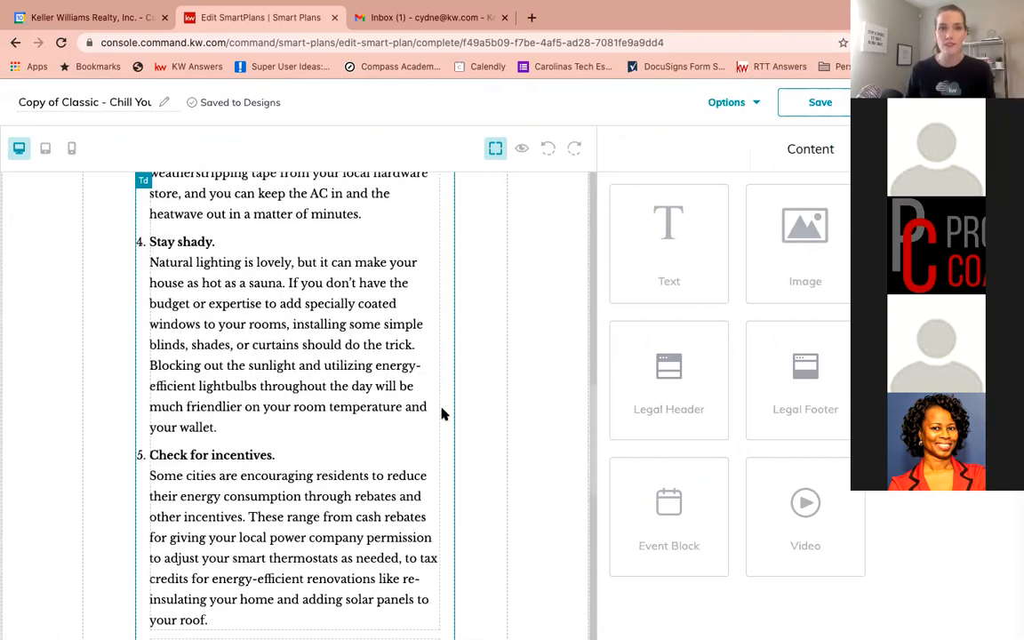
pyautogui.scroll(-5, 443, 413)
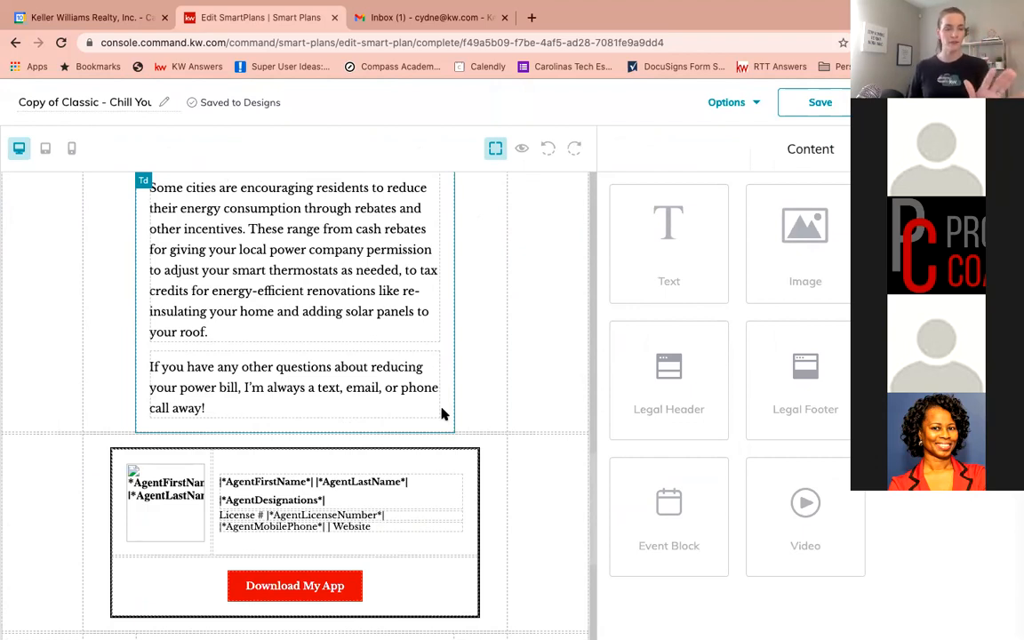
pyautogui.scroll(-1, 445, 414)
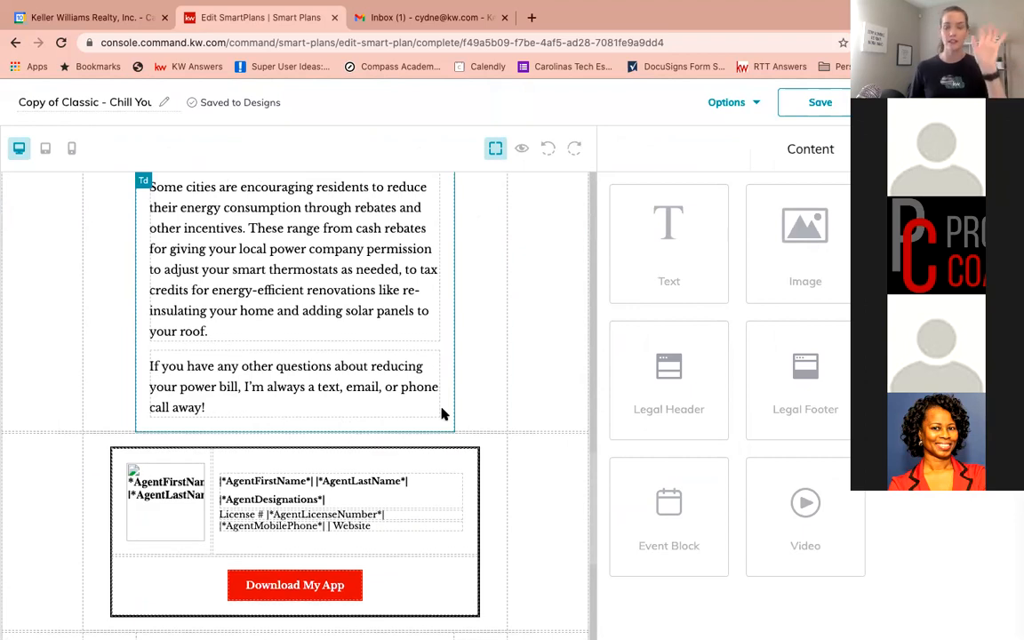
pyautogui.scroll(15, 443, 413)
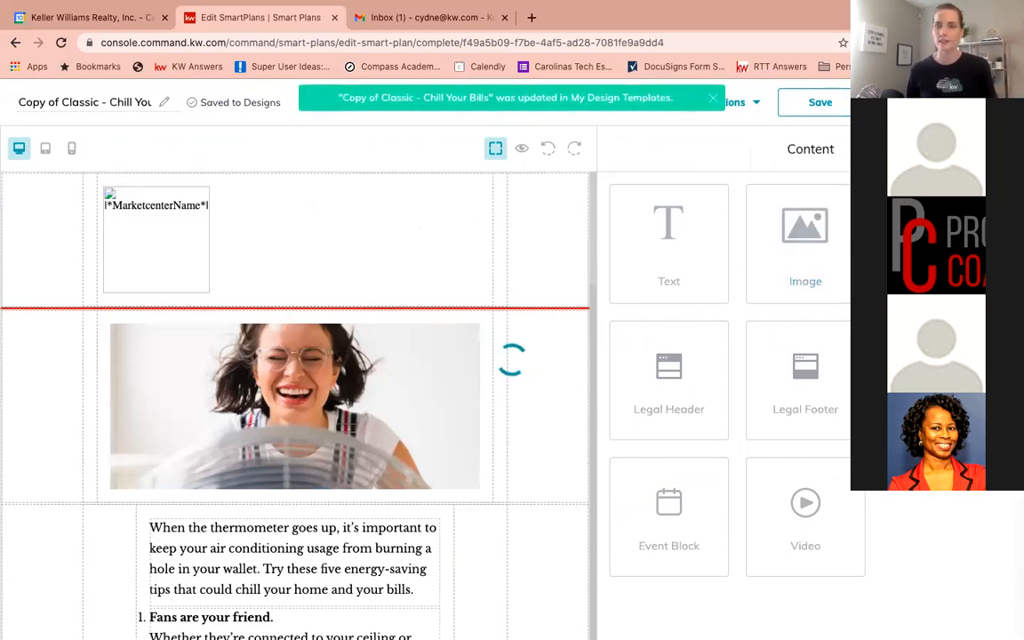
pyautogui.scroll(-1, 236, 396)
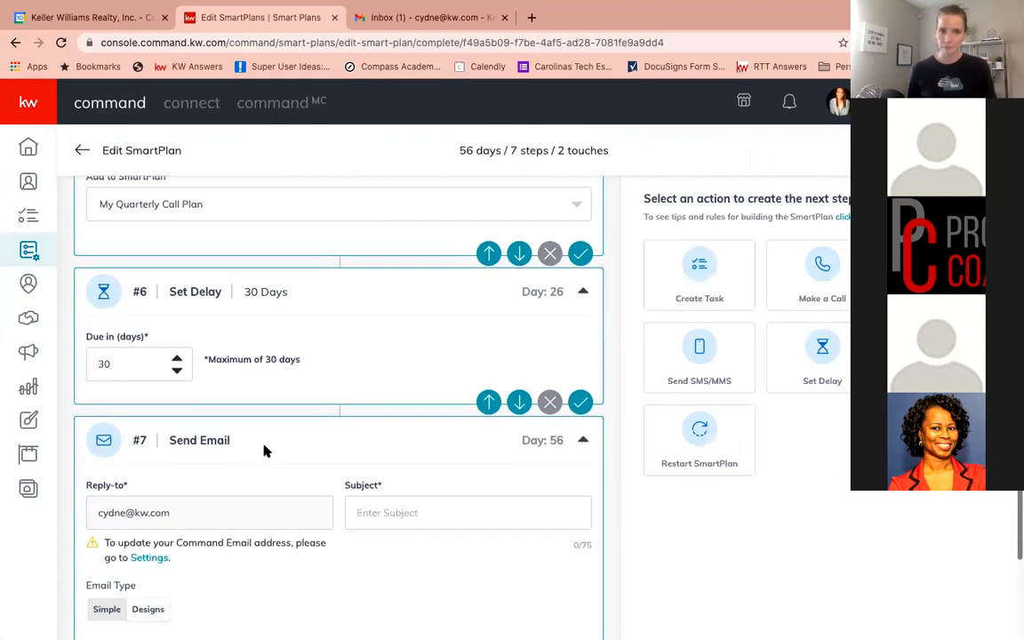
# Add a Set Delay step after the email, set its due-in value to 20 days, and save it
pyautogui.scroll(-3, 235, 401)
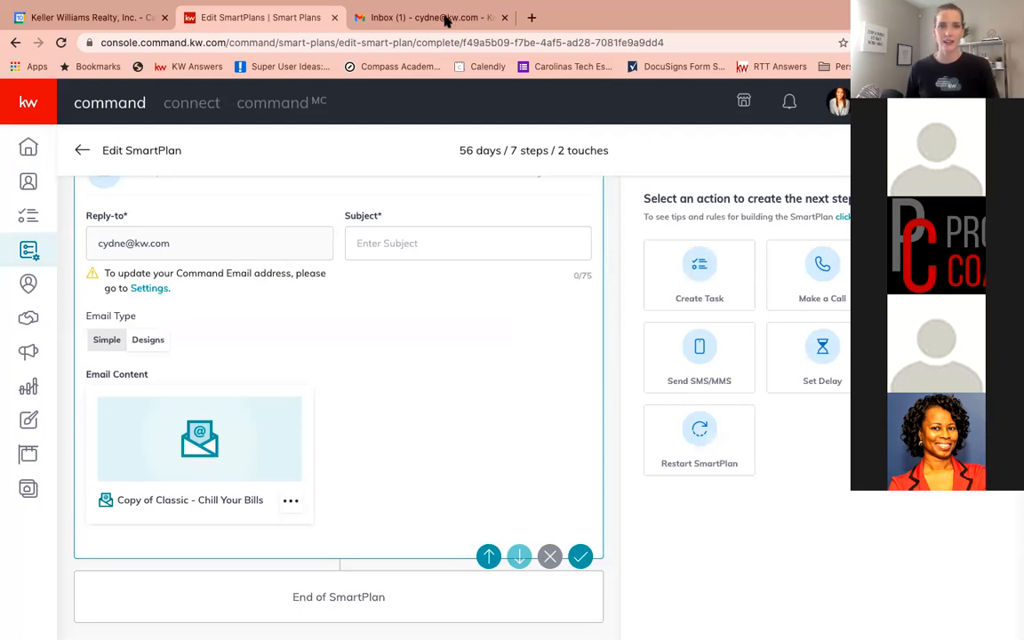
pyautogui.click(825, 355)
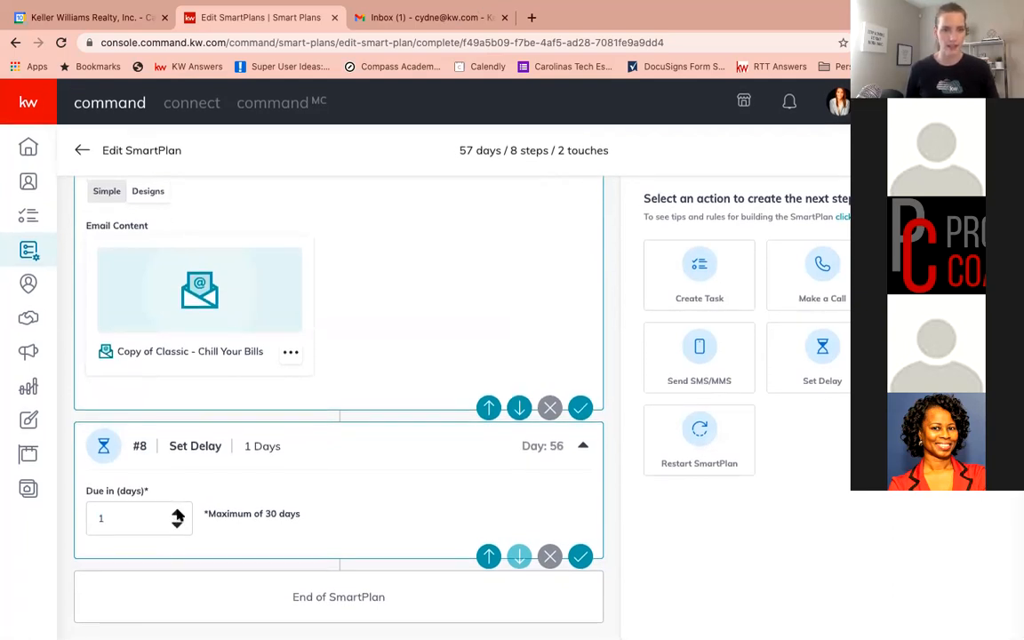
pyautogui.click(178, 515)
pyautogui.click(178, 515)
pyautogui.click(178, 515)
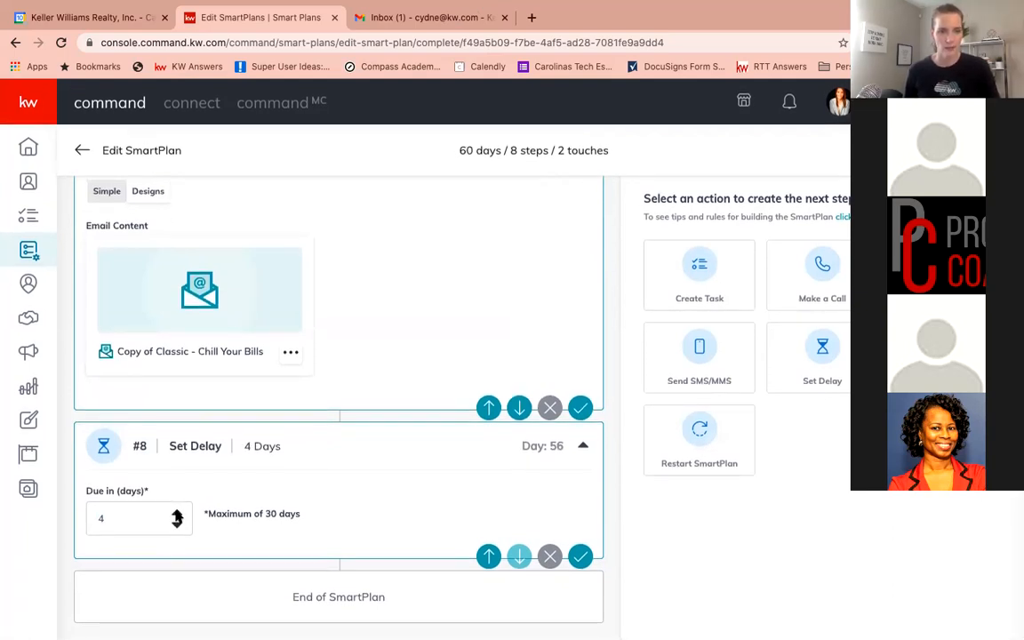
pyautogui.click(178, 515)
pyautogui.click(178, 515)
pyautogui.click(177, 515)
pyautogui.click(178, 515)
pyautogui.click(178, 515)
pyautogui.click(178, 515)
pyautogui.click(178, 515)
pyautogui.click(178, 515)
pyautogui.click(178, 515)
pyautogui.click(178, 515)
pyautogui.click(178, 515)
pyautogui.click(178, 515)
pyautogui.click(178, 515)
pyautogui.click(178, 514)
pyautogui.click(178, 515)
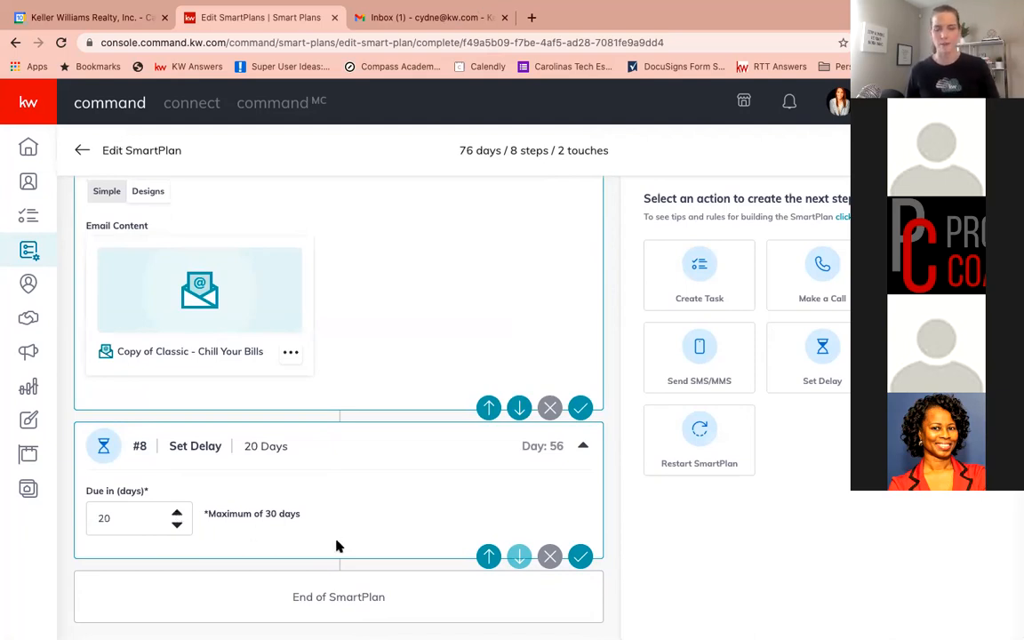
pyautogui.click(580, 557)
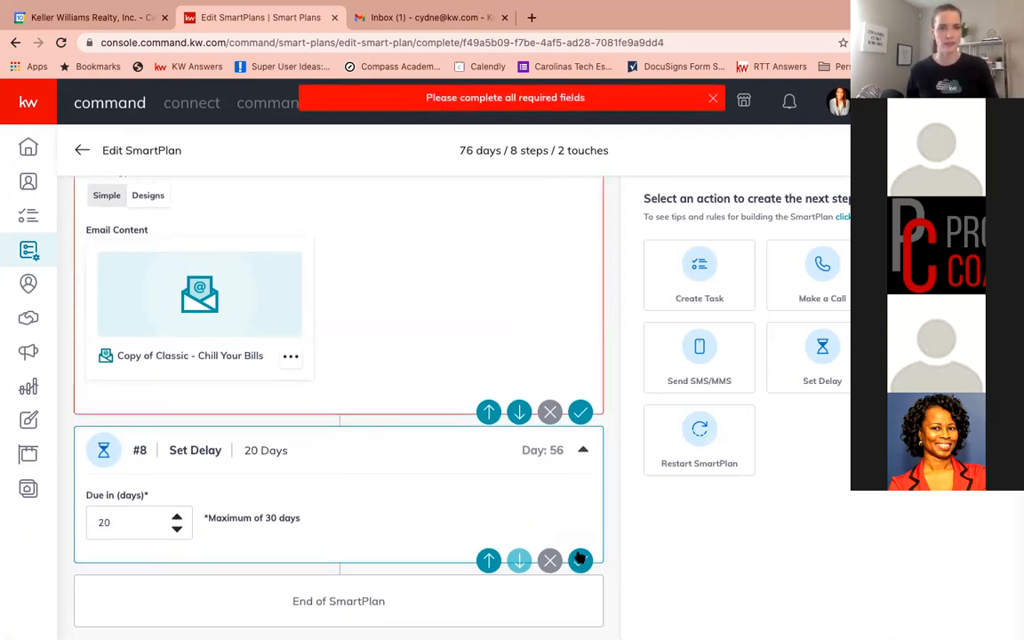
# Enter the email subject "Best Tips To Stay Cool!" for the Send Email step
pyautogui.scroll(2, 544, 512)
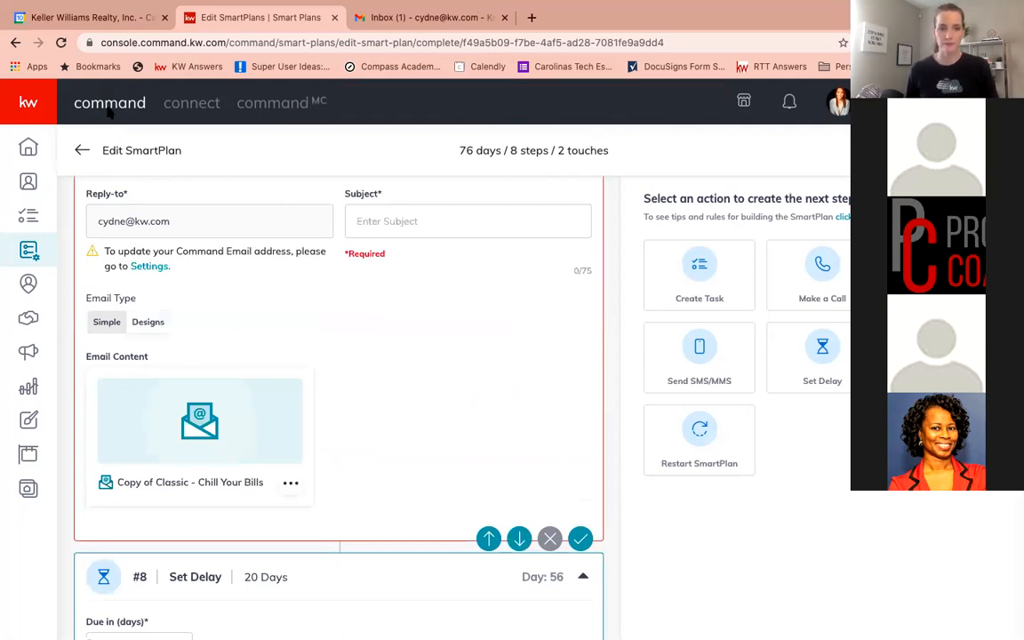
pyautogui.click(424, 223)
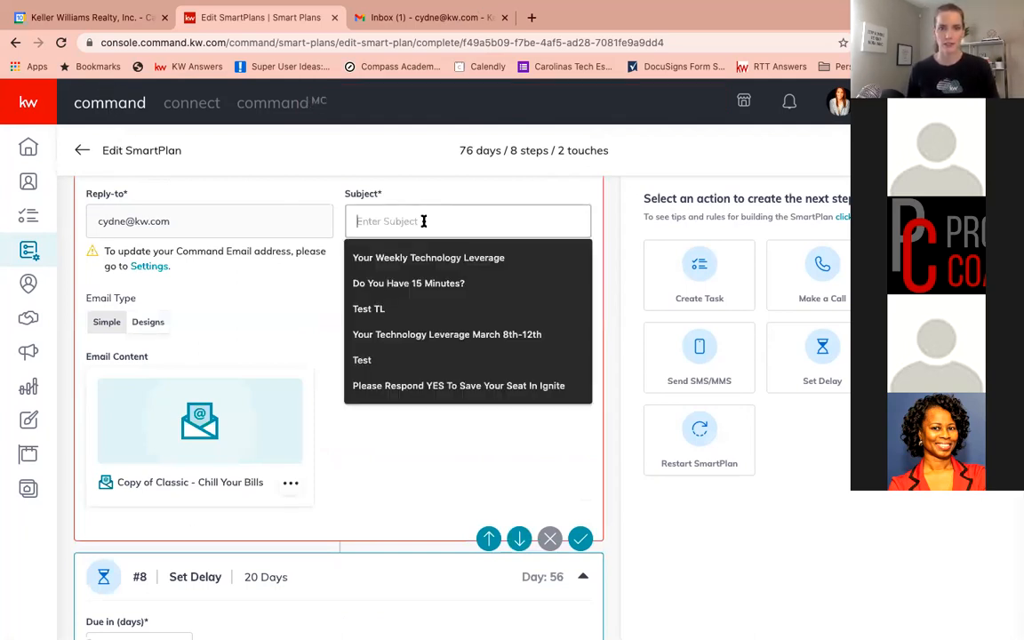
pyautogui.write('Best ')
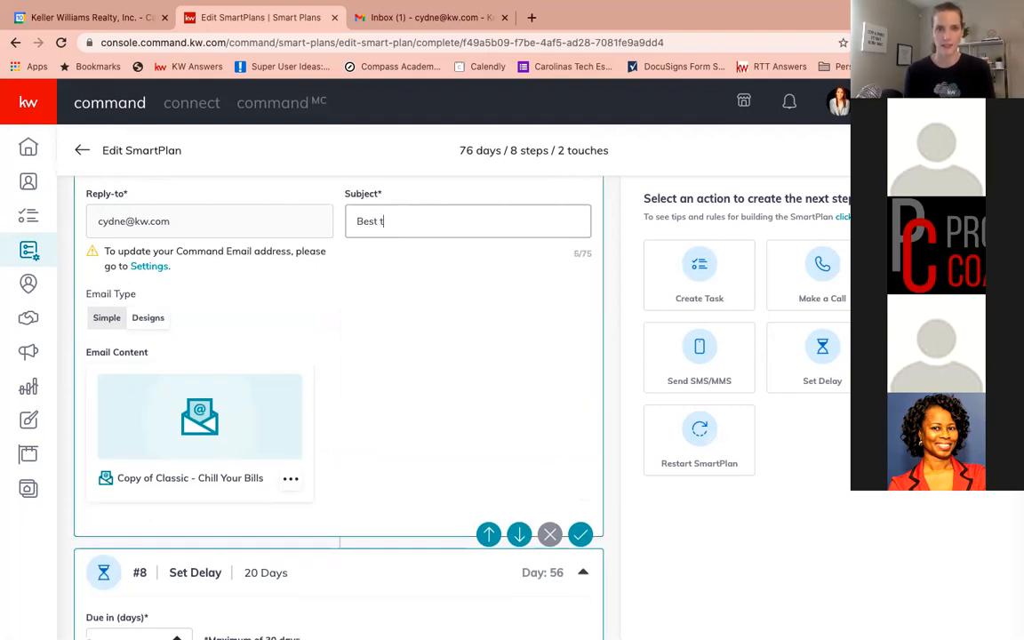
pyautogui.write('Tips To Stay C')
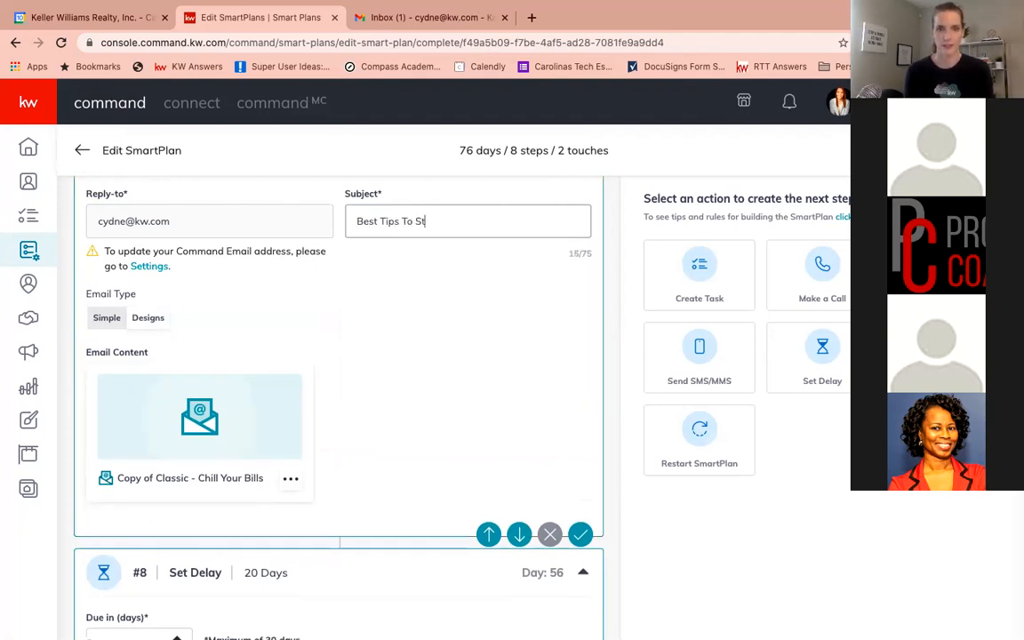
pyautogui.write('ool!')
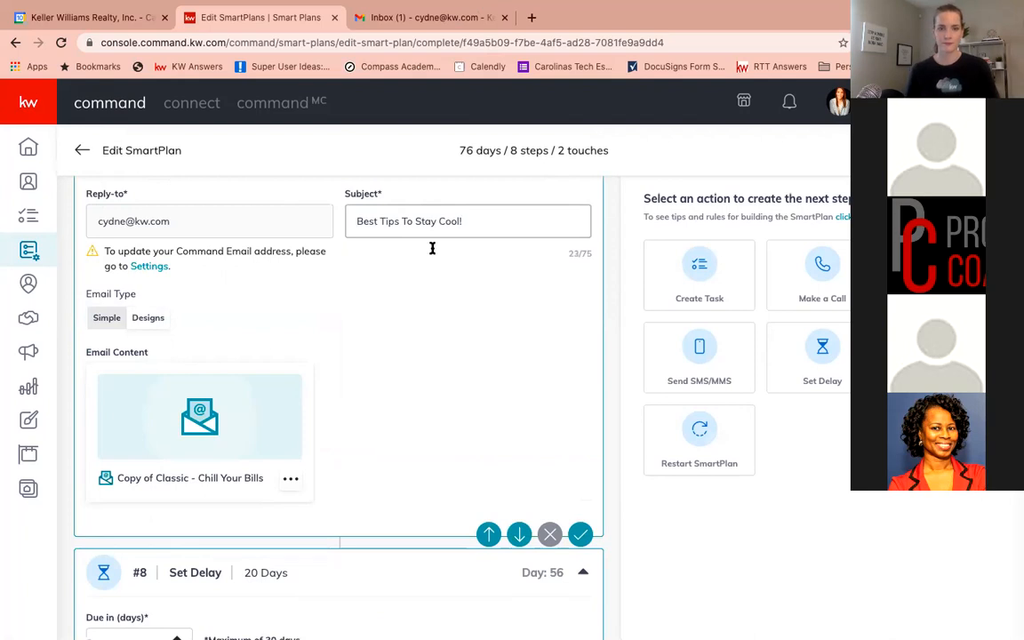
# Add a Send SMS/MMS step after the 20-day delay
pyautogui.scroll(-3, 585, 455)
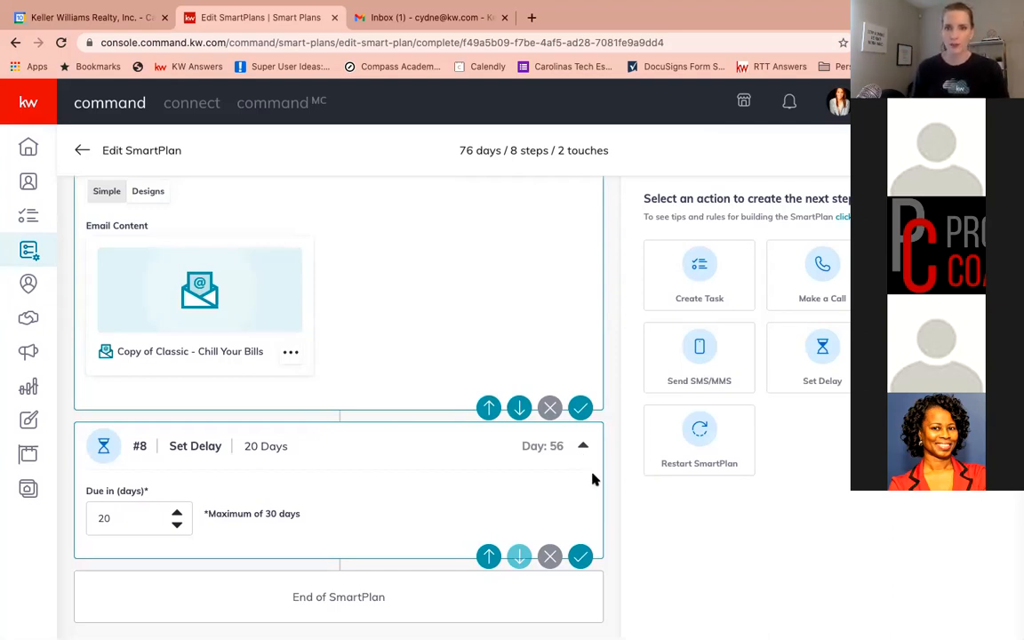
pyautogui.click(701, 352)
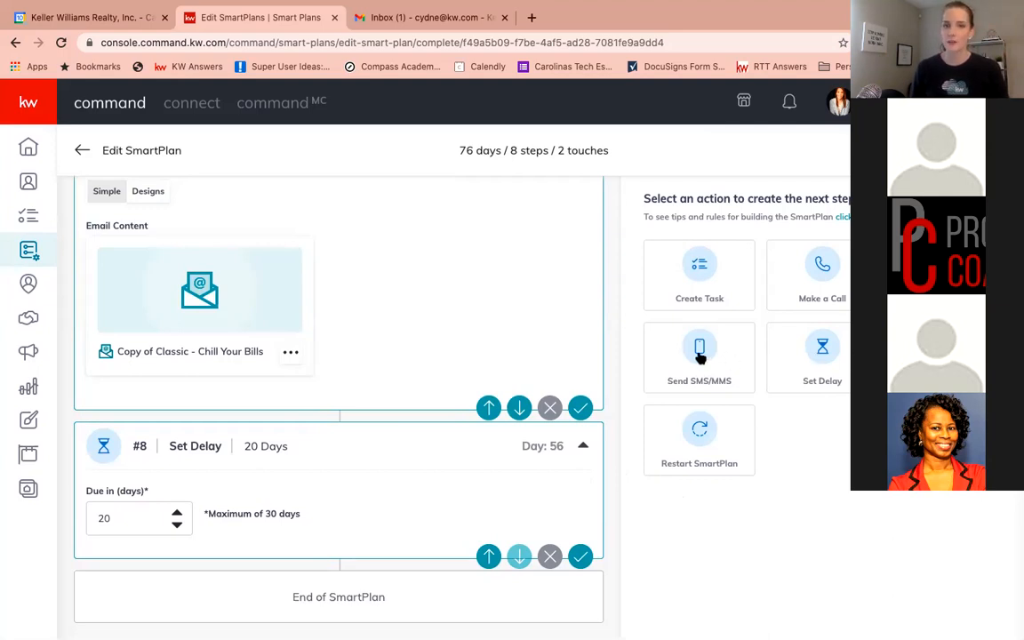
pyautogui.scroll(-5, 398, 509)
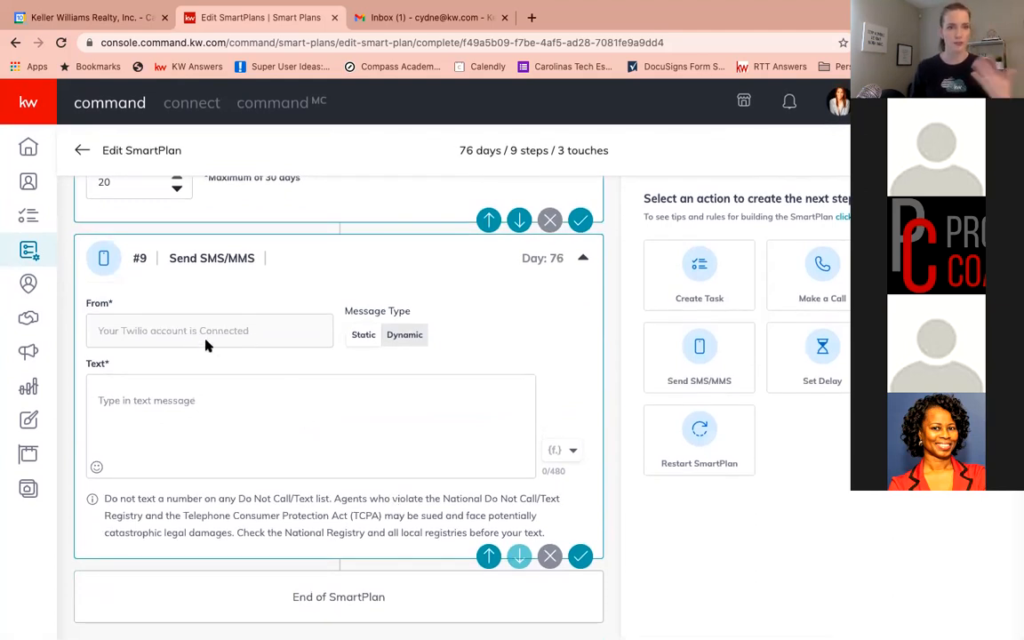
# Write the SMS text greeting the contact as the agent with KW and asking them to look at this app and share what they think
pyautogui.click(211, 405)
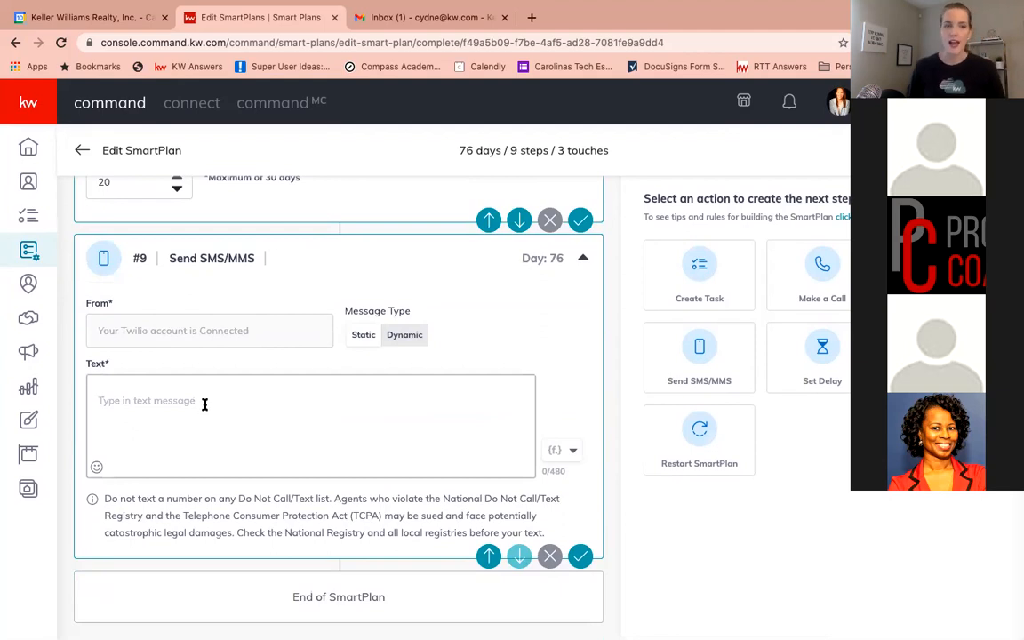
pyautogui.write('Hey')
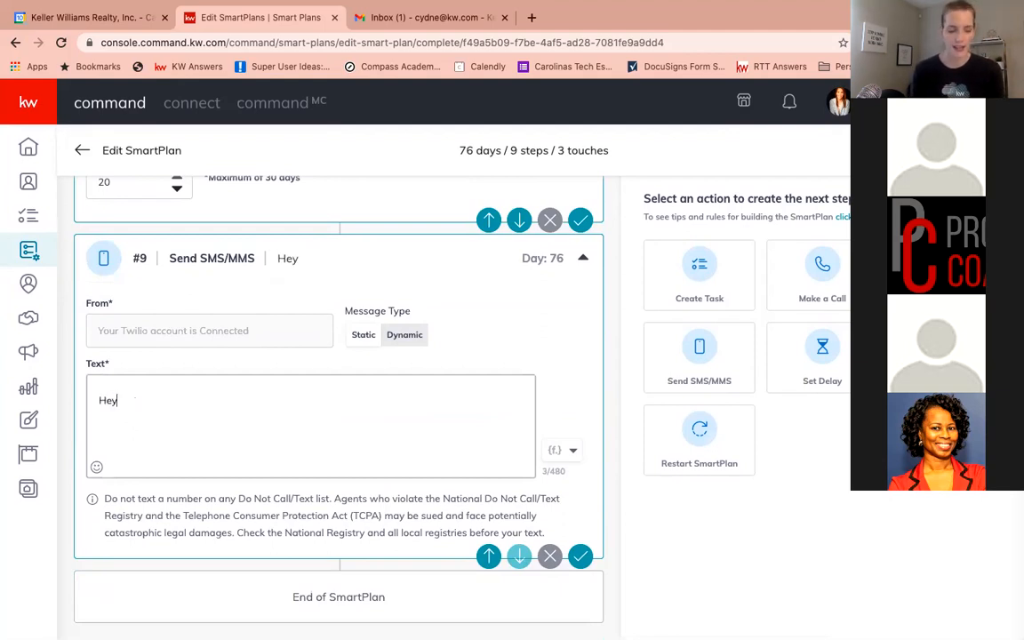
pyautogui.write("! It's ")
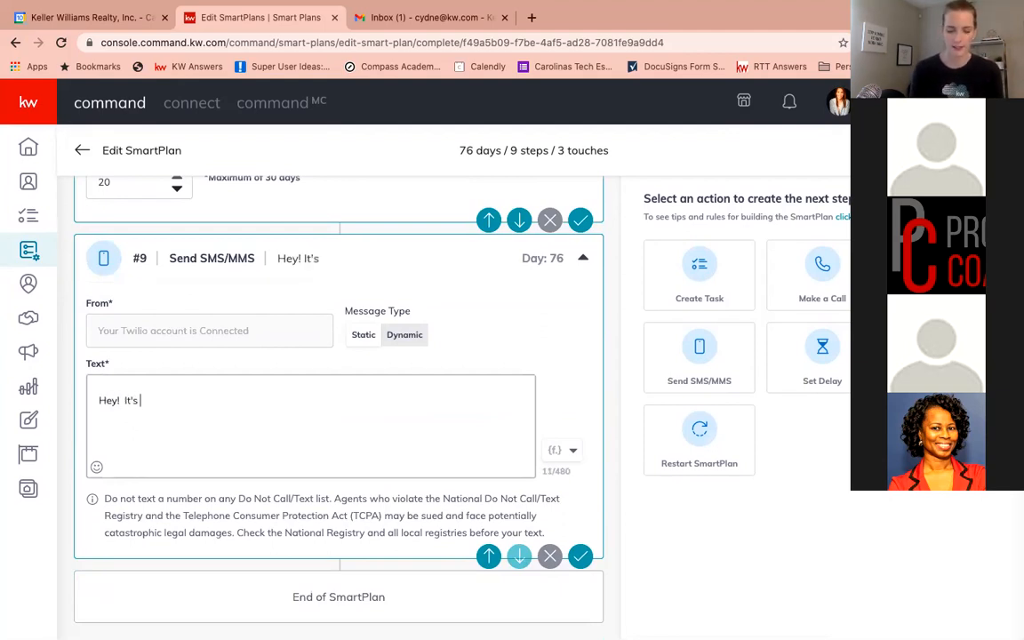
pyautogui.write('Cydne Seymou')
pyautogui.press('BackSpace')
pyautogui.write('our, with KW ')
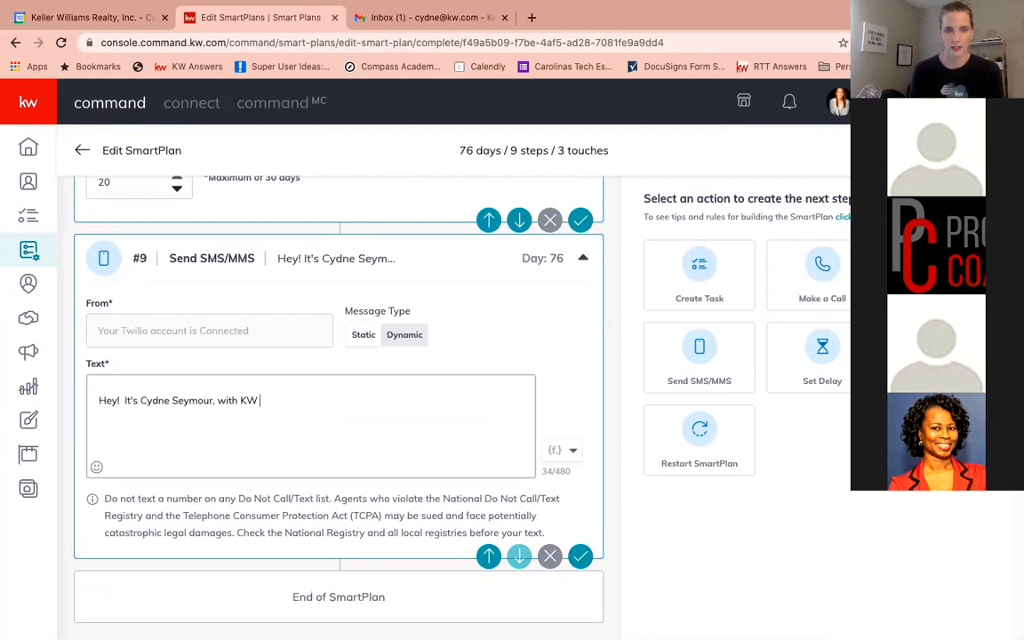
pyautogui.write(', just w')
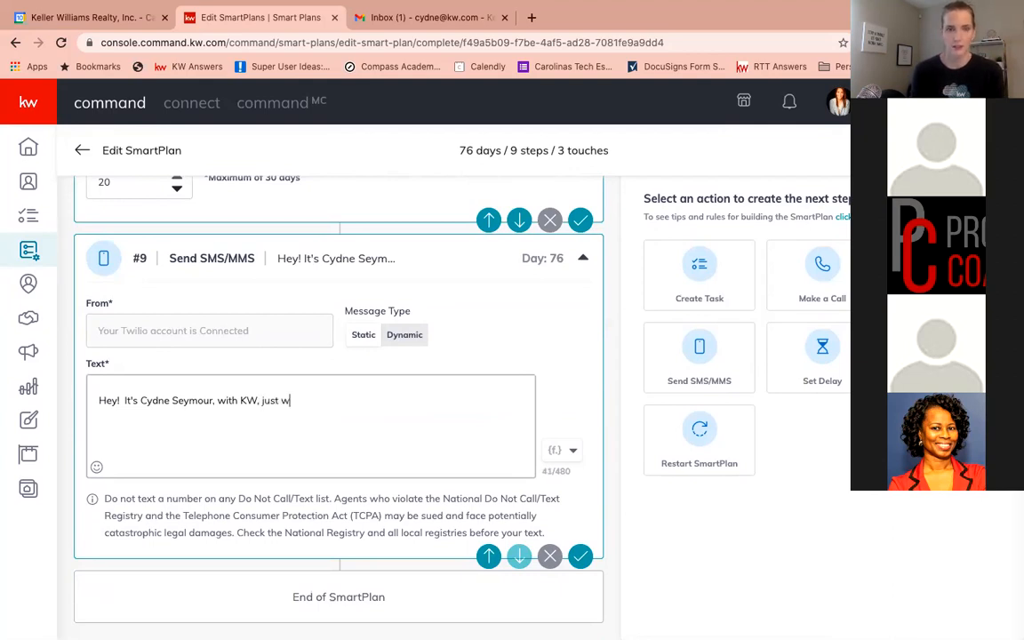
pyautogui.write('anted to check ')
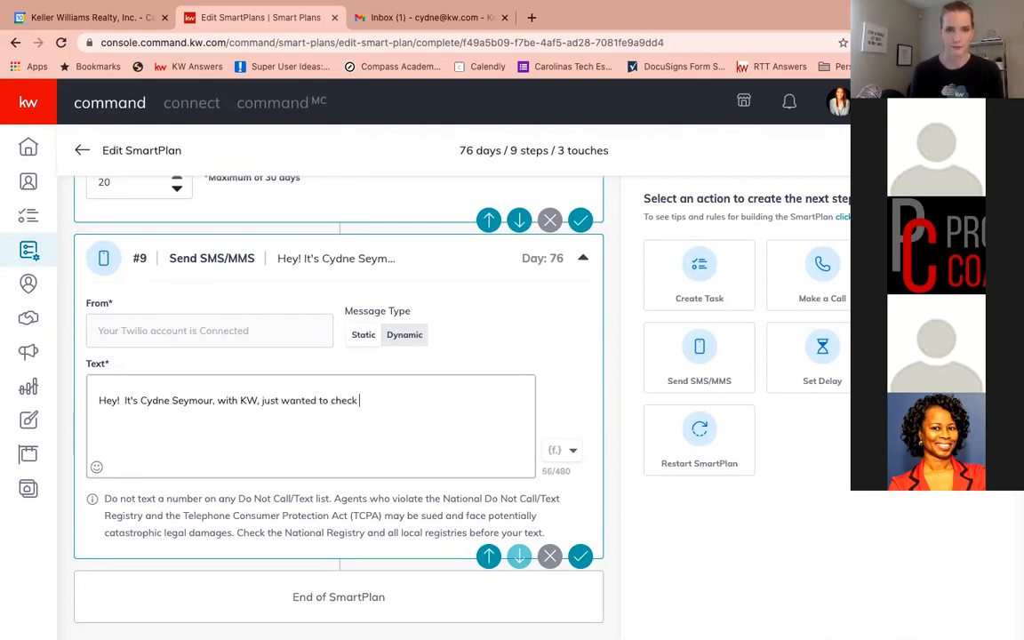
pyautogui.write('in and ask you a ')
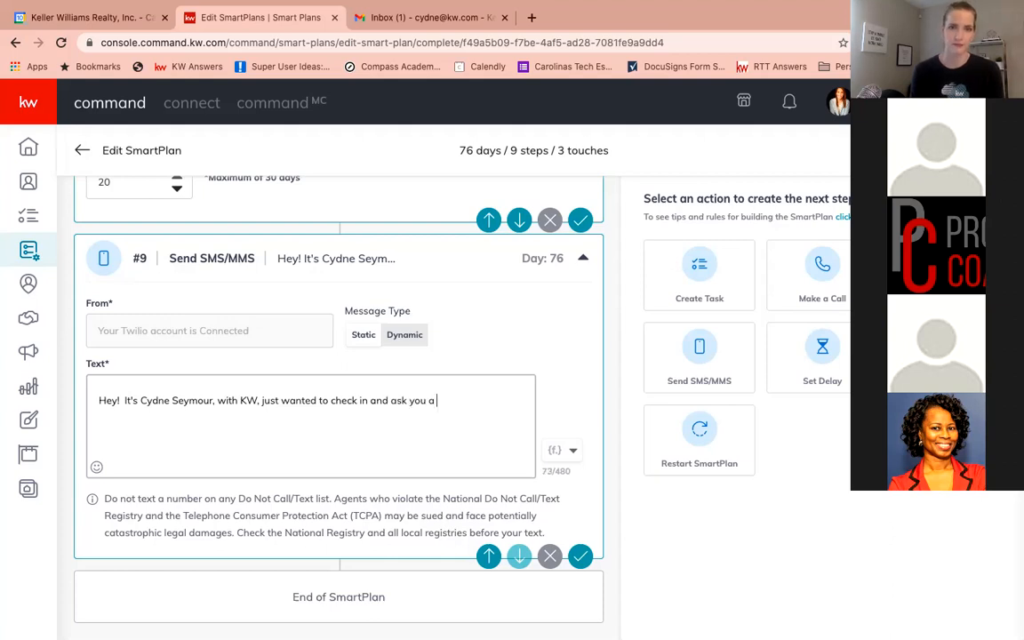
pyautogui.write('favor.  I know you love tech')
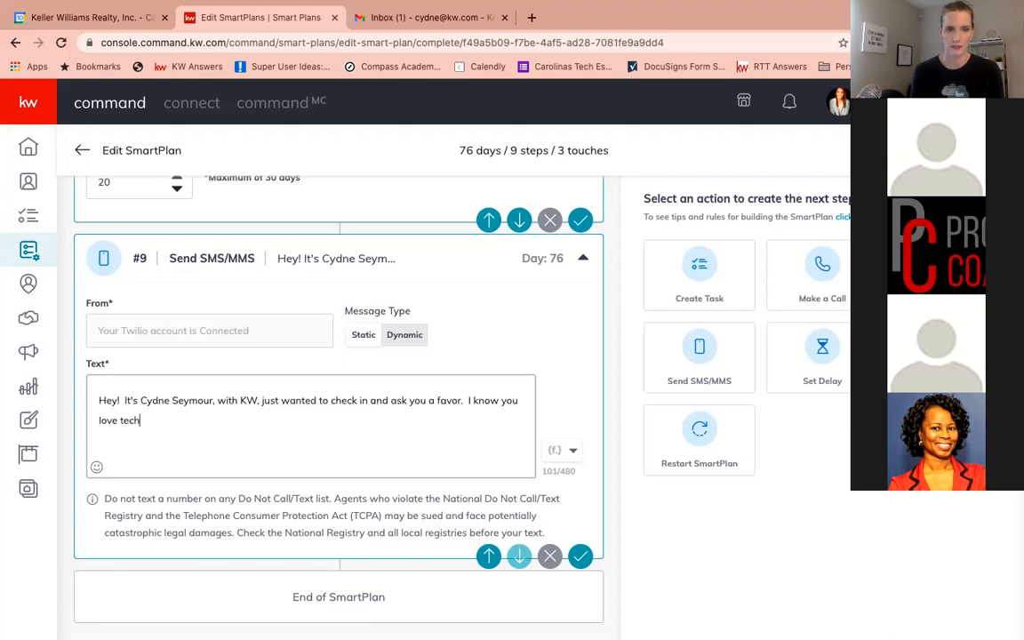
pyautogui.write('nology, would you ')
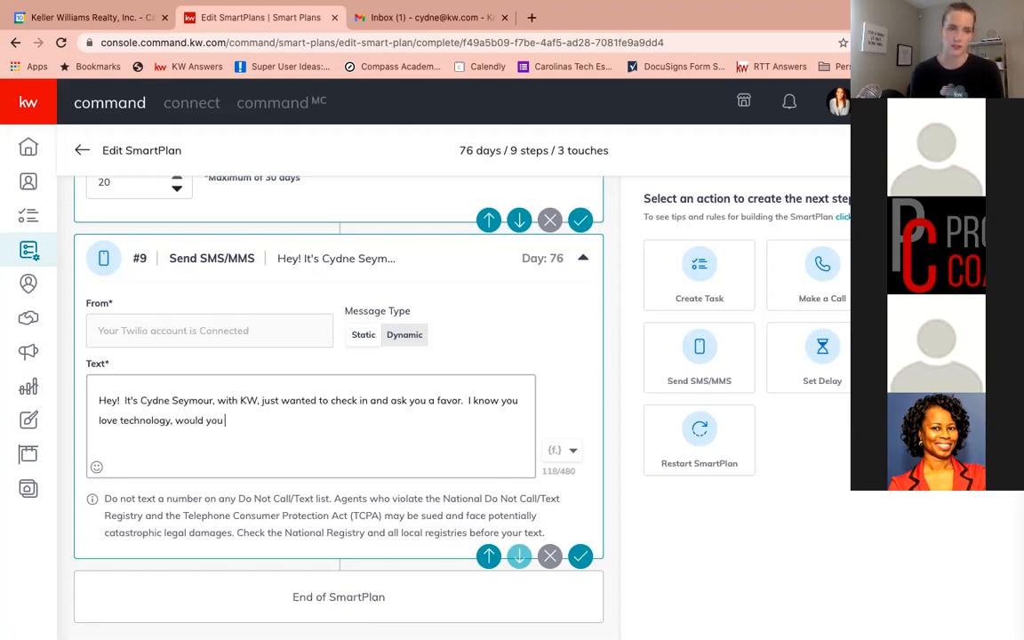
pyautogui.write('do me a favor and t')
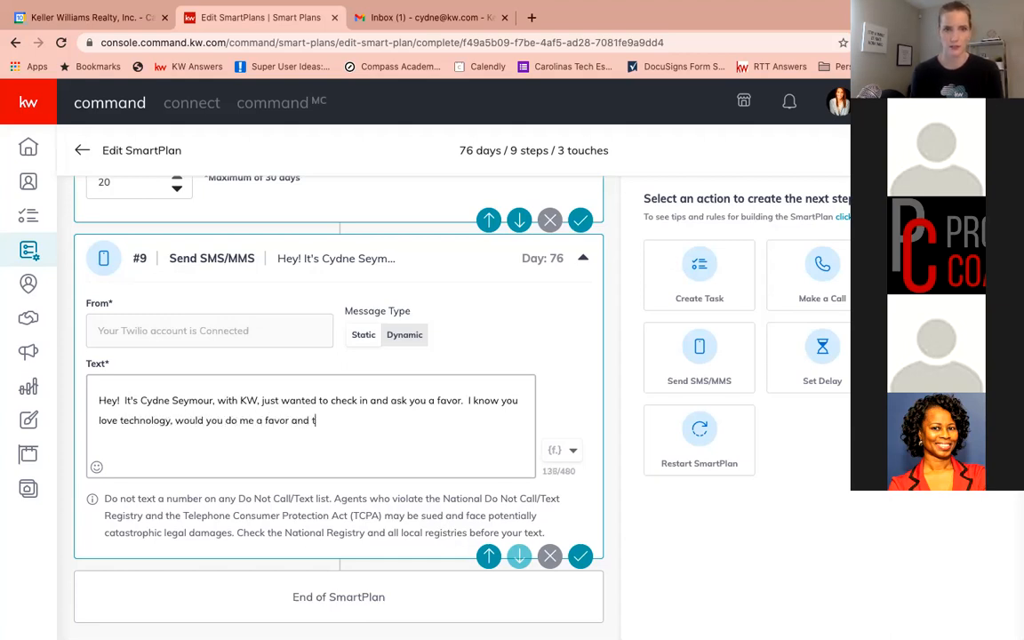
pyautogui.write('ake a look at this ')
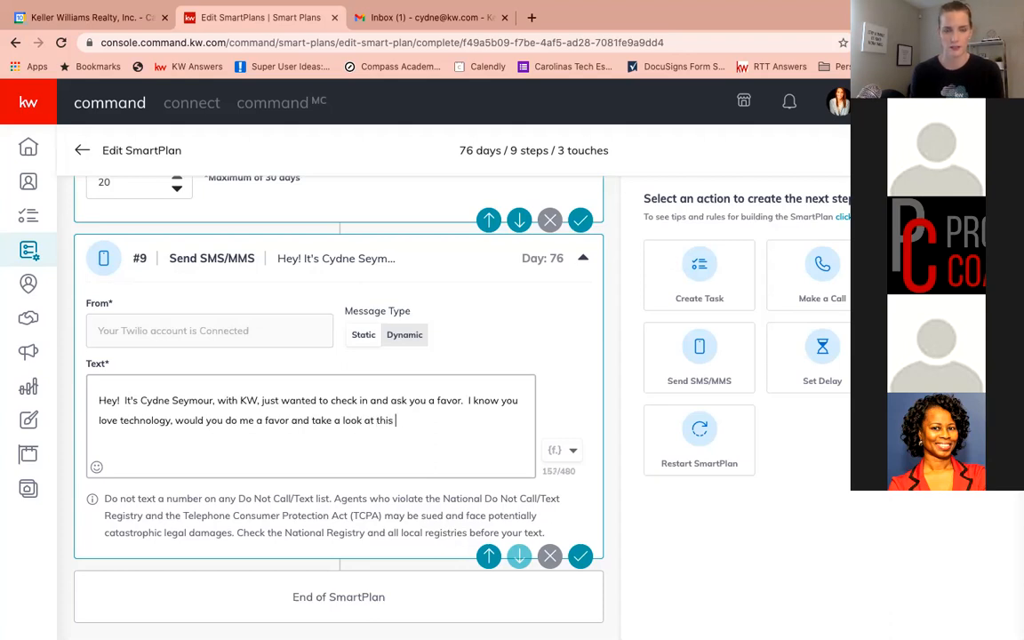
pyautogui.write('app and let me know what you think')
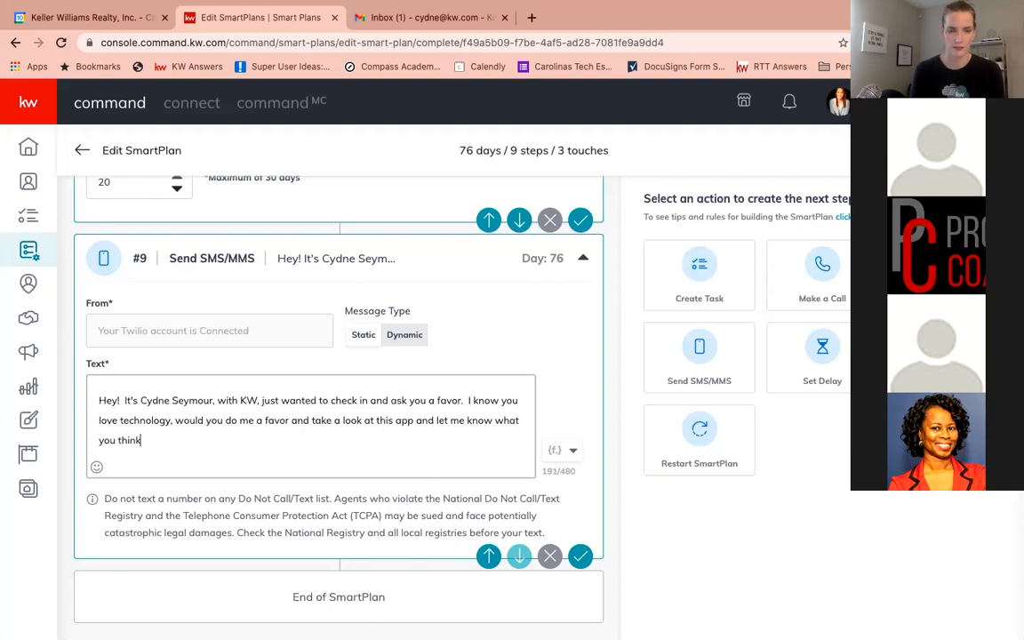
pyautogui.write('?')
# Add a new line "Check out the house in your neighborhood for sale, can you believe the price???" to the SMS text
pyautogui.press('Return')
pyautogui.write('Check out th ')
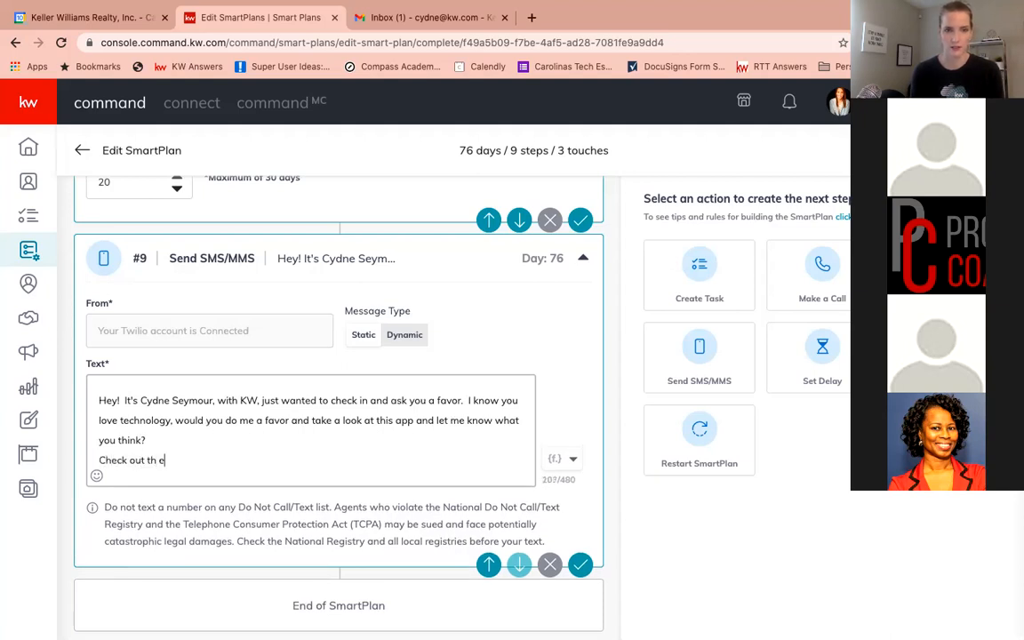
pyautogui.write('e house in your neighb')
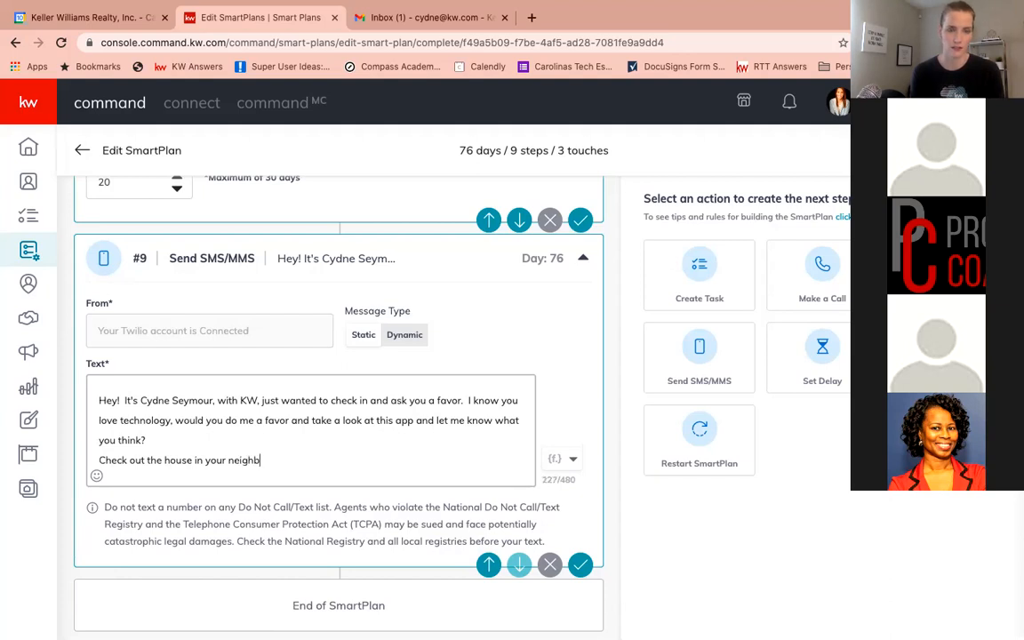
pyautogui.write('orhood for sale, ')
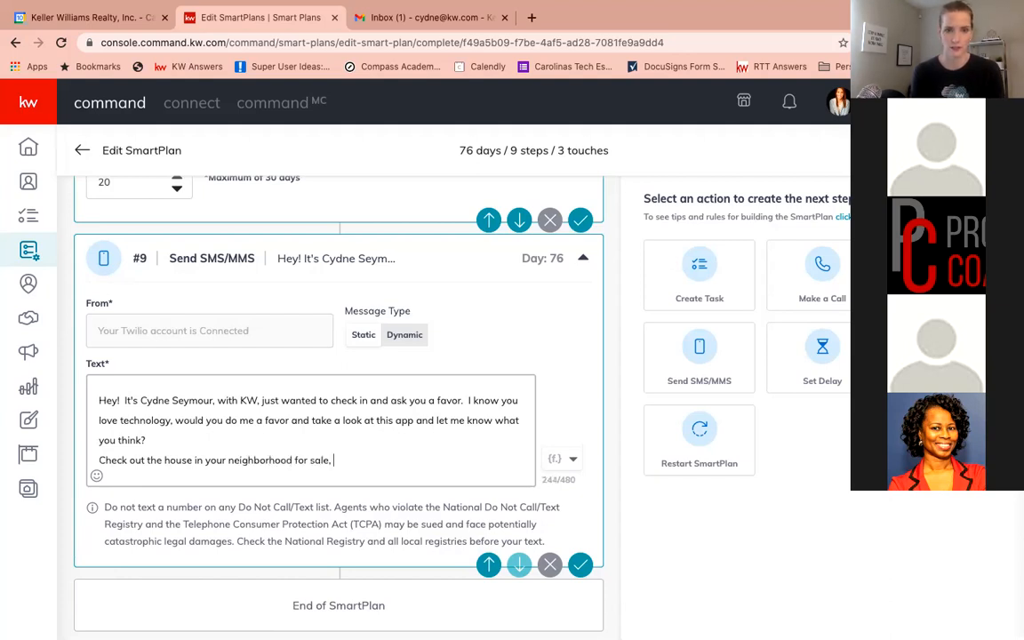
pyautogui.write('can you believe the price???')
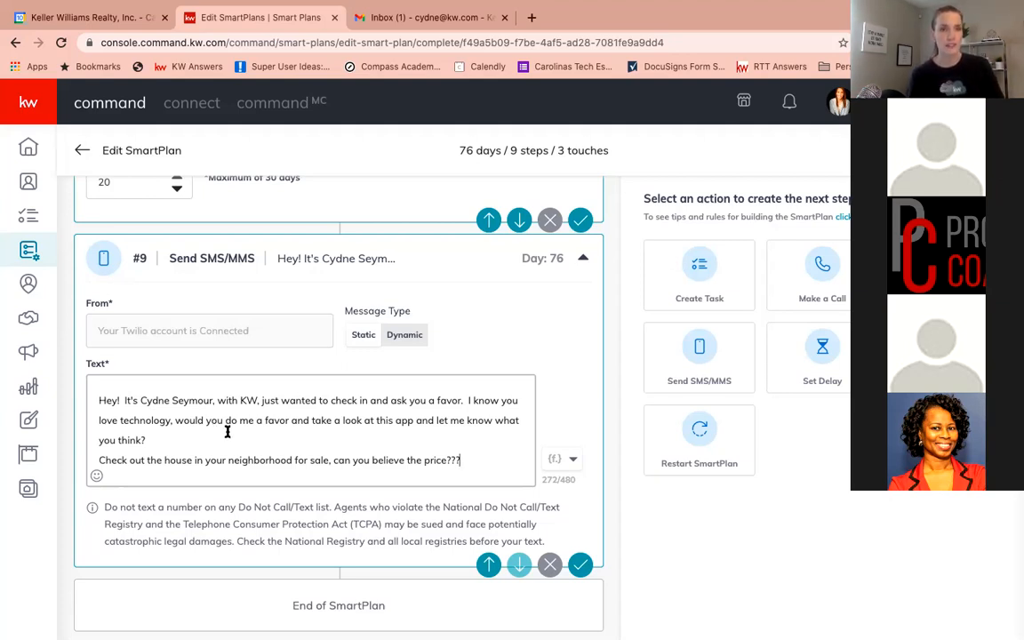
pyautogui.press('Return')
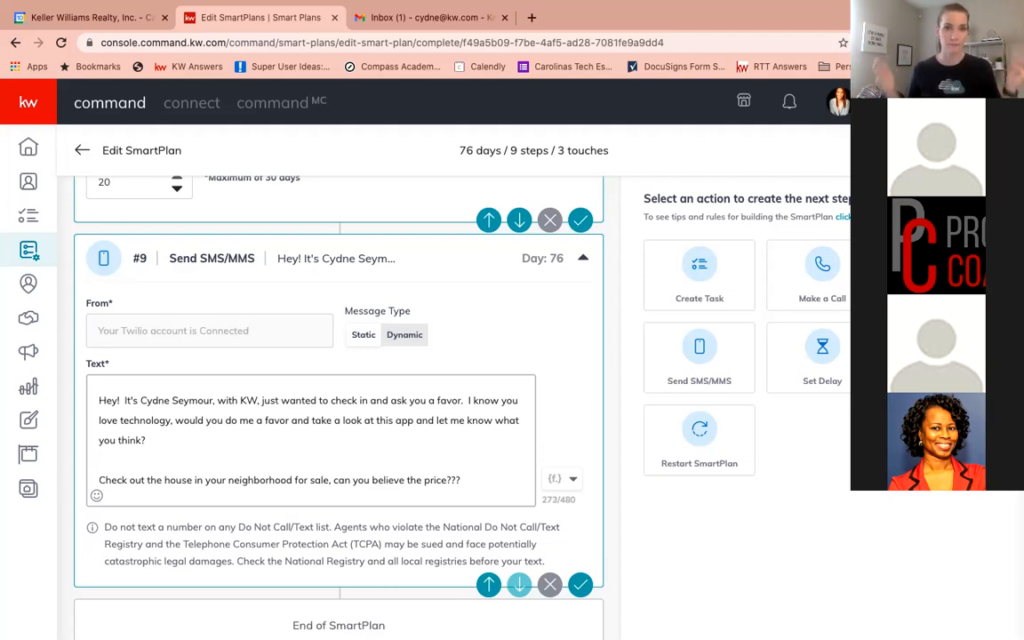
# Insert the kw.app.link merge field on the blank line of the SMS text and save the SMS step
pyautogui.click(573, 478)
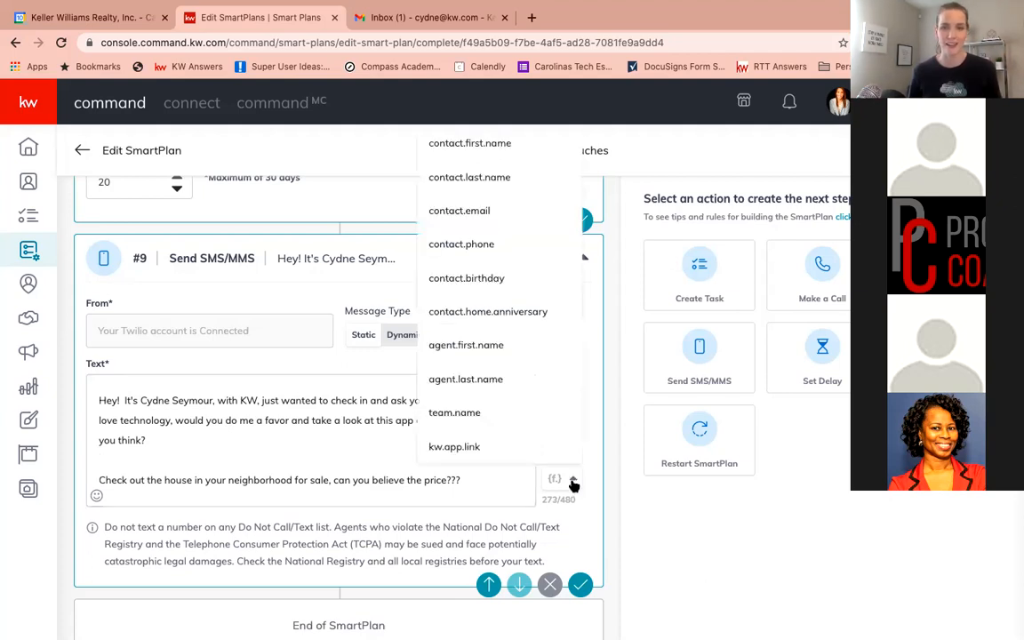
pyautogui.click(454, 446)
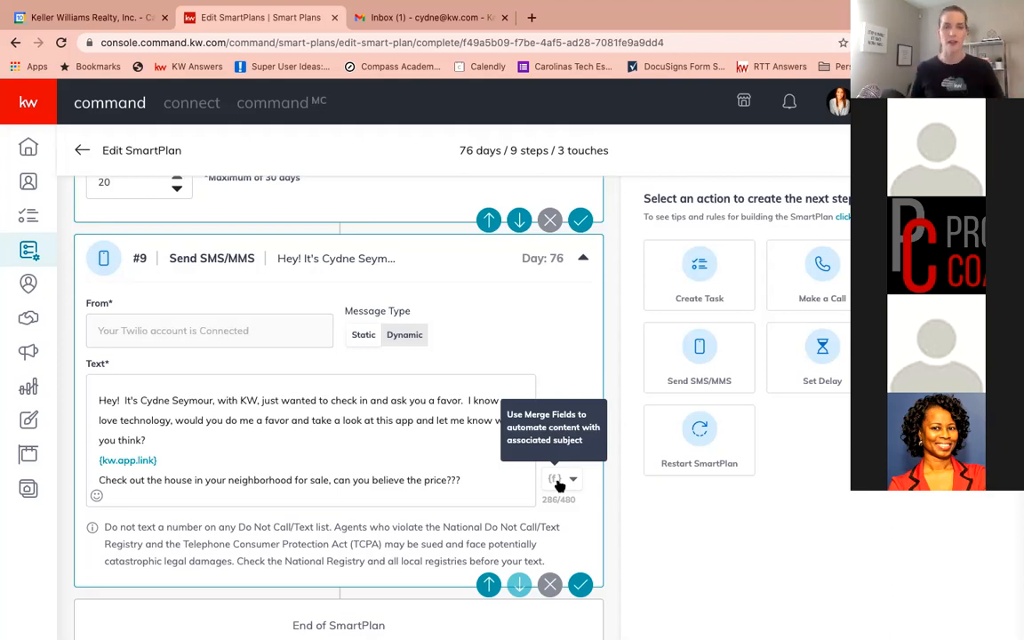
pyautogui.click(580, 584)
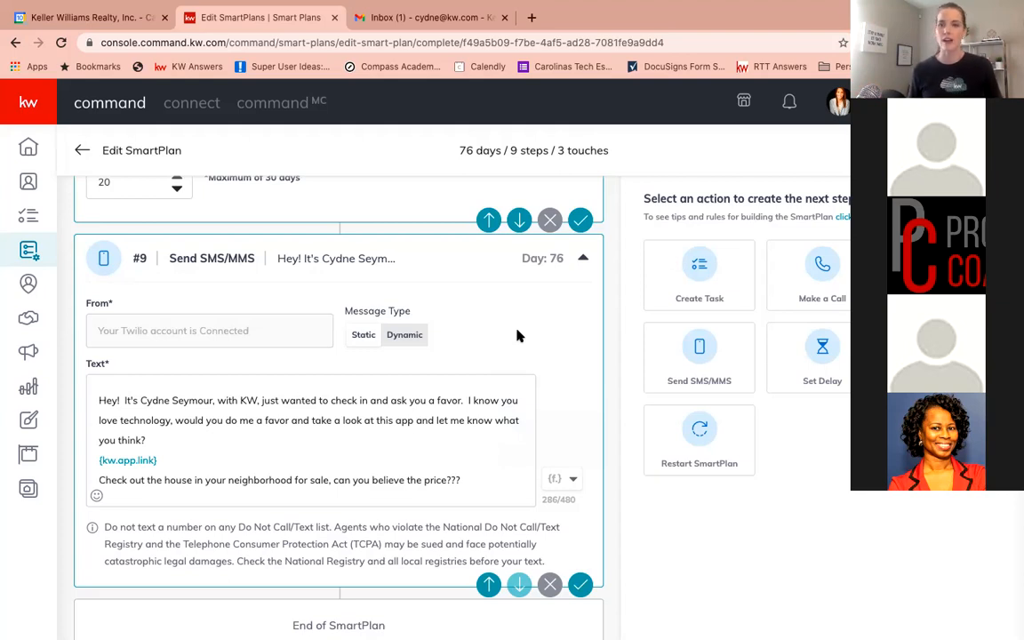
# Add a Set Delay step after the SMS, set its due-in value to 11 days, and save it
pyautogui.click(815, 357)
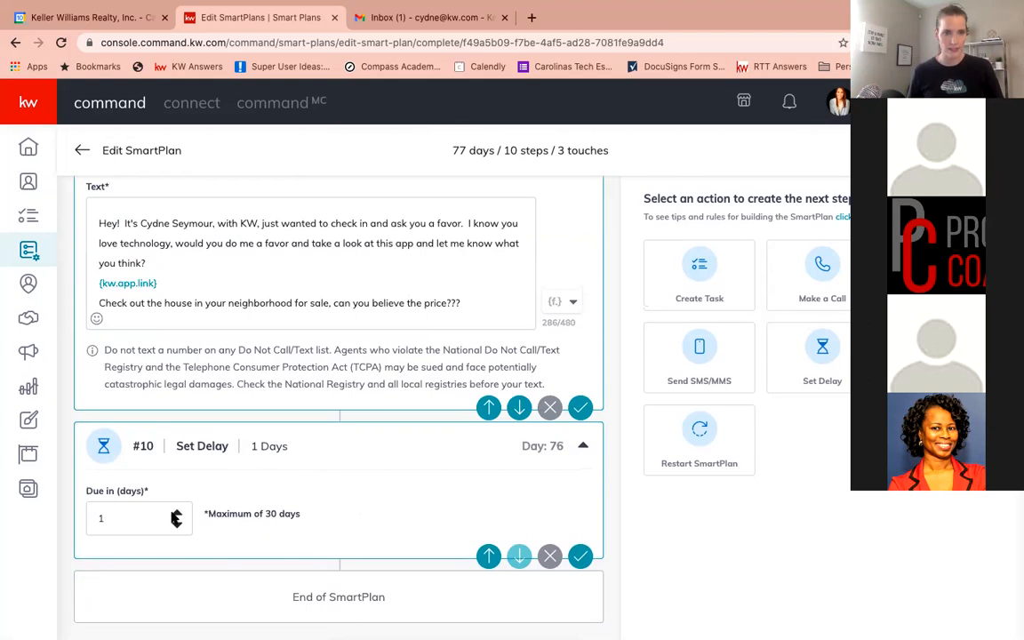
pyautogui.click(177, 515)
pyautogui.click(177, 515)
pyautogui.click(177, 515)
pyautogui.click(177, 515)
pyautogui.click(177, 515)
pyautogui.click(177, 515)
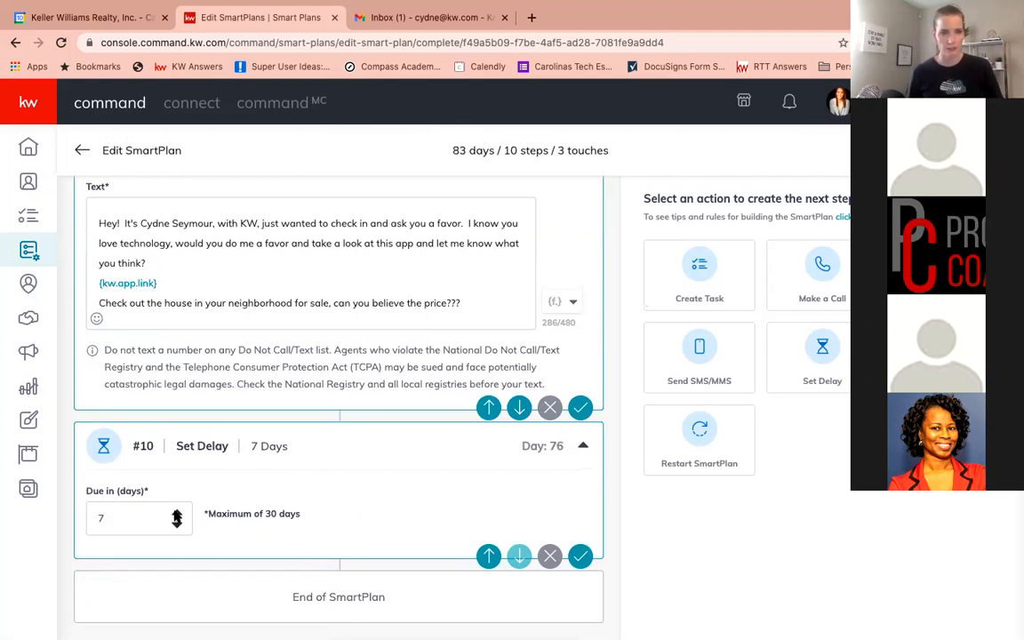
pyautogui.click(177, 515)
pyautogui.click(177, 514)
pyautogui.click(177, 515)
pyautogui.click(177, 515)
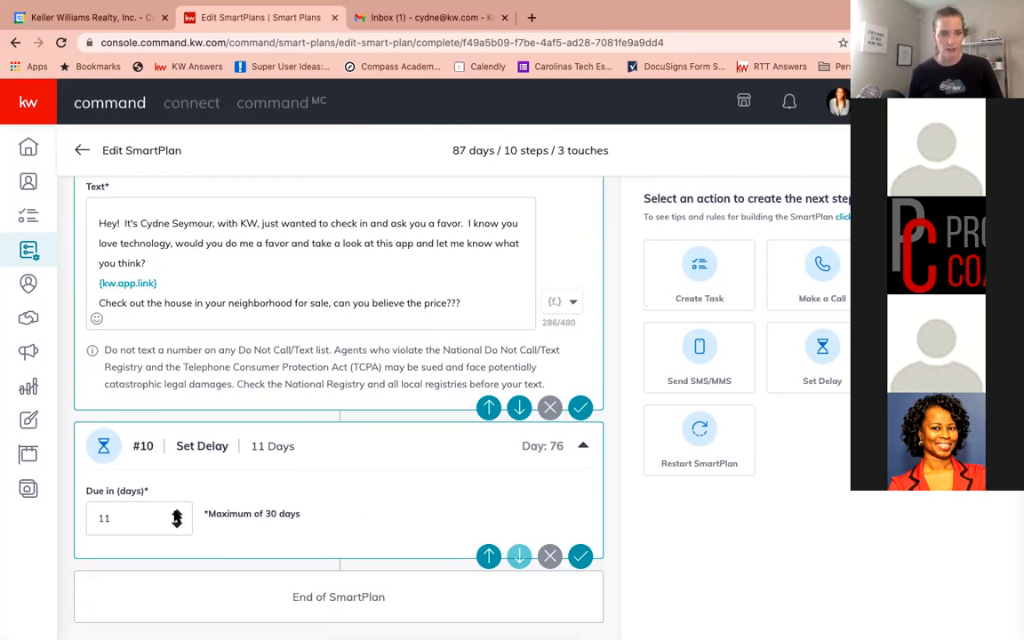
pyautogui.click(579, 555)
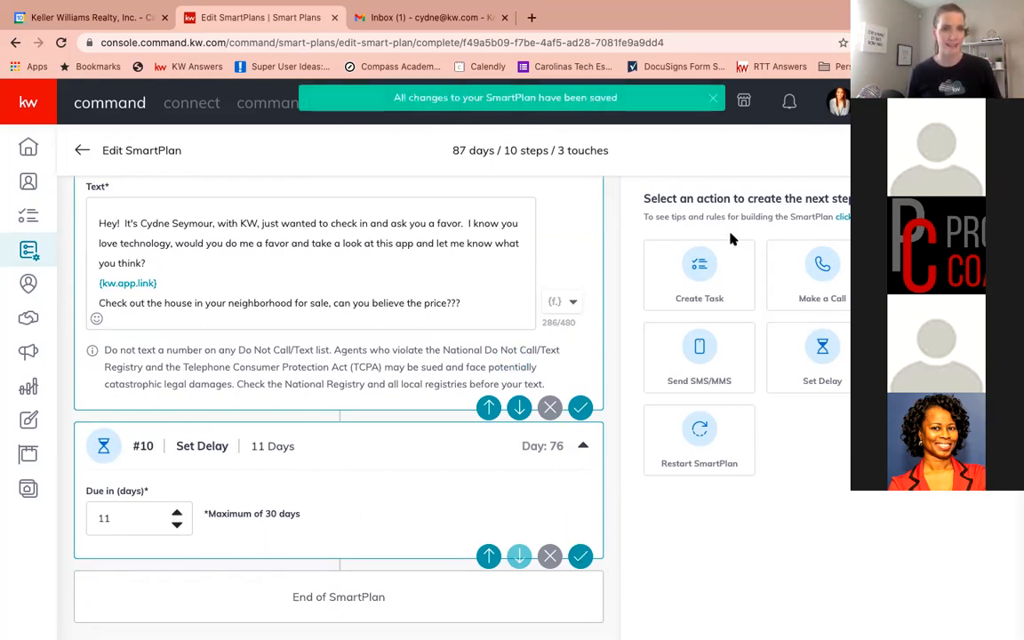
# Add a Create Task step named "Call" followed by the contact.first.name and contact.last.name merge fields
pyautogui.click(700, 271)
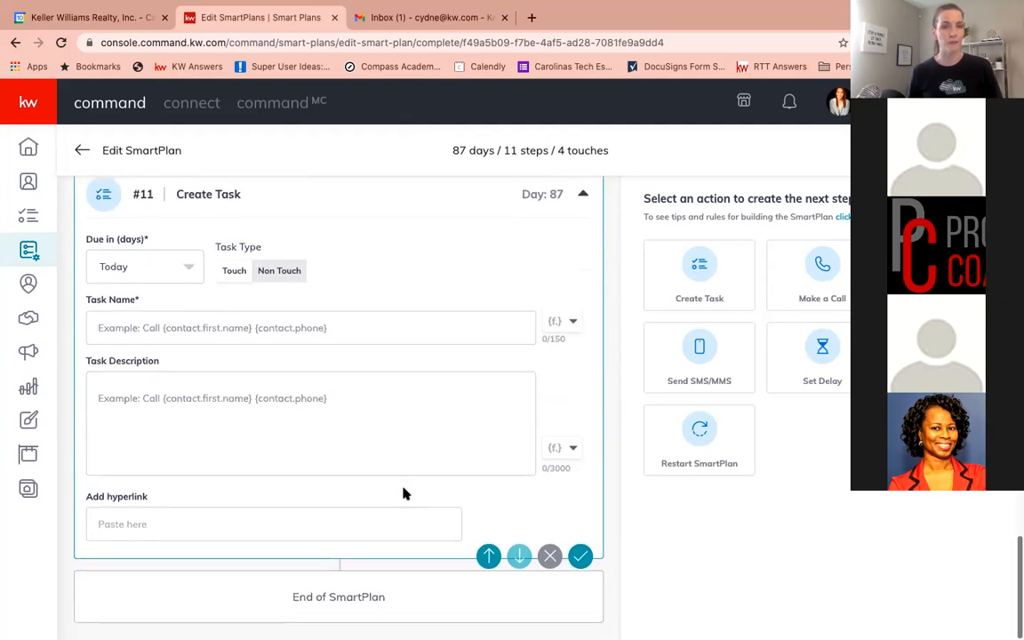
pyautogui.click(219, 325)
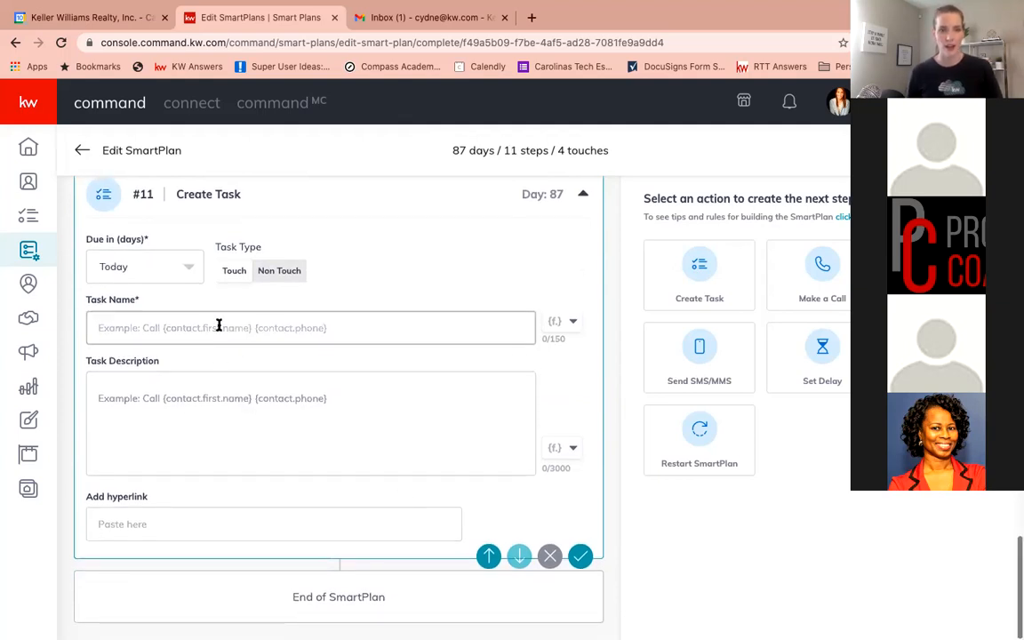
pyautogui.write('Call')
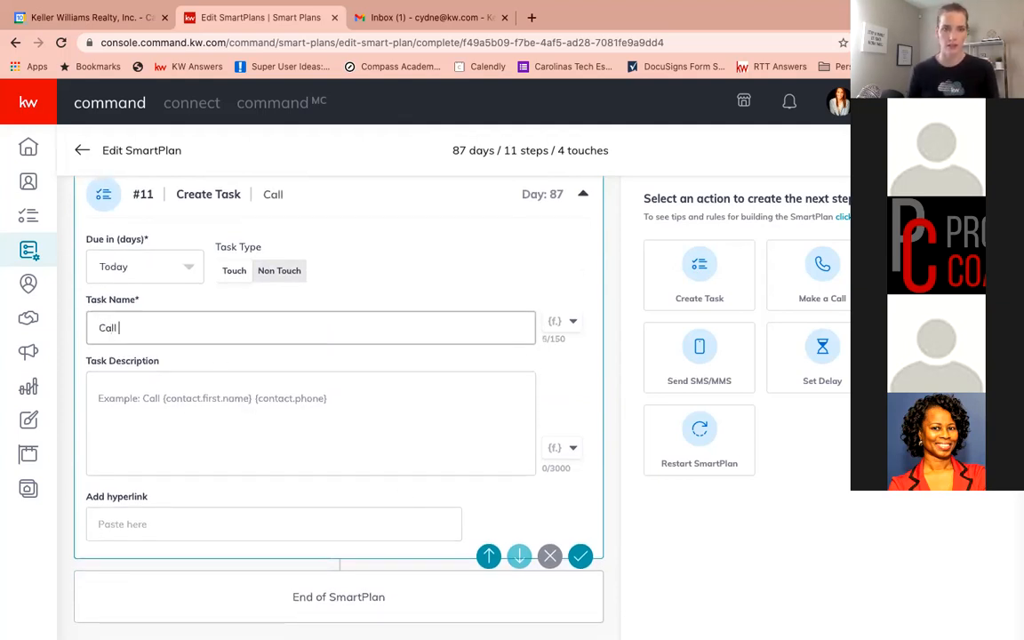
pyautogui.click(571, 322)
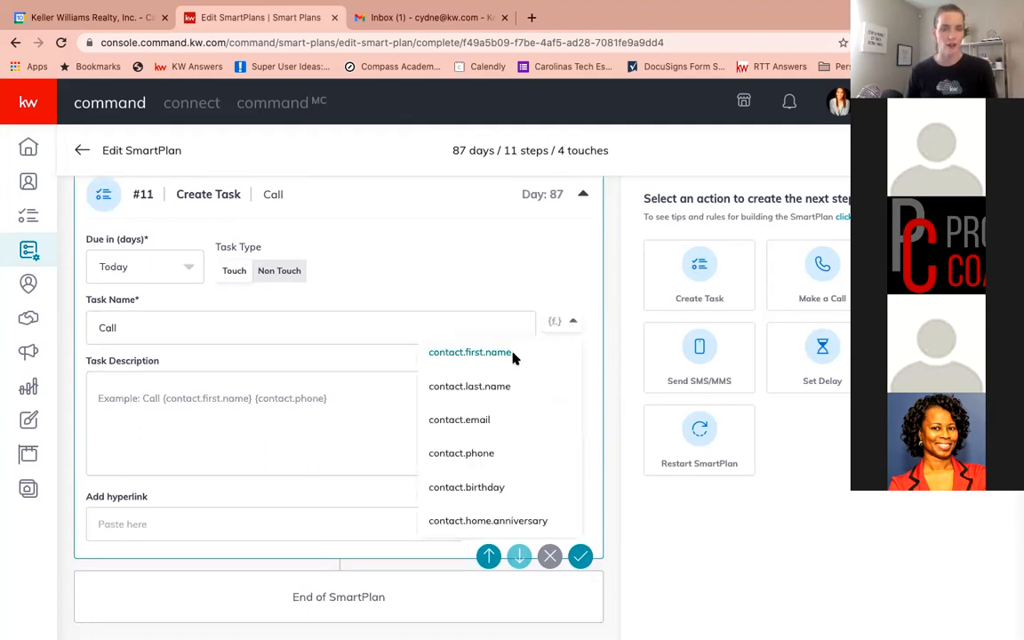
pyautogui.click(513, 356)
pyautogui.click(570, 325)
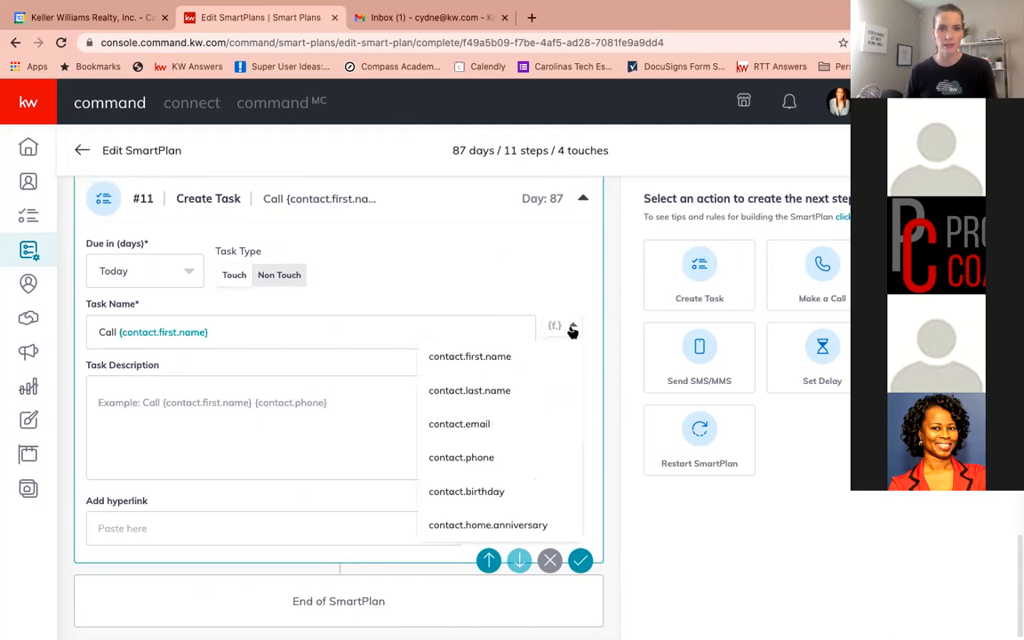
pyautogui.click(525, 388)
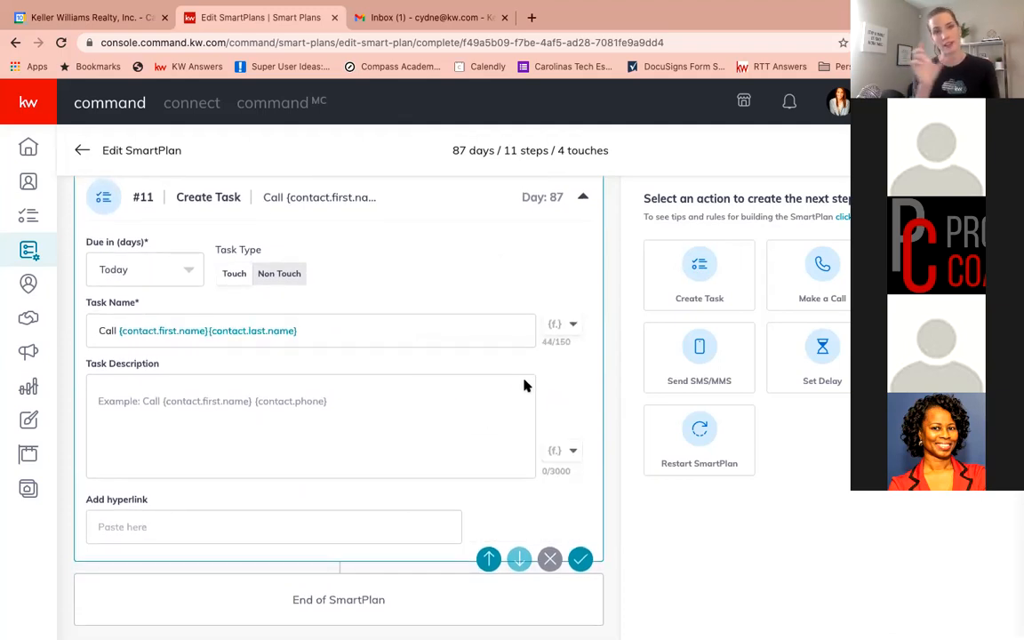
# Enter the task description "Call" followed by the contact.first.name and contact.last.name merge fields
pyautogui.click(320, 400)
pyautogui.write('Call')
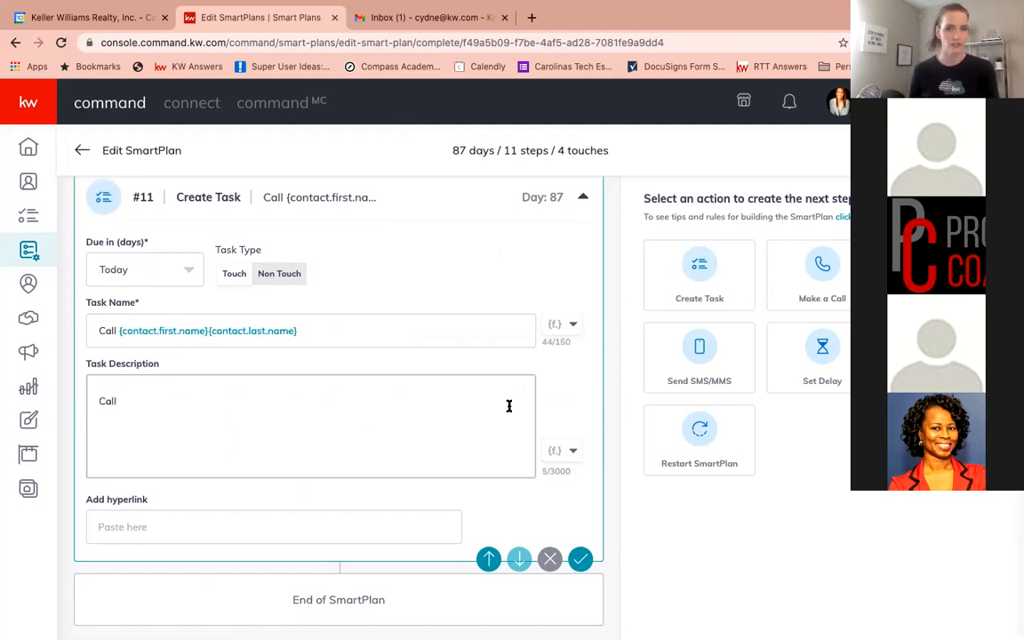
pyautogui.click(574, 453)
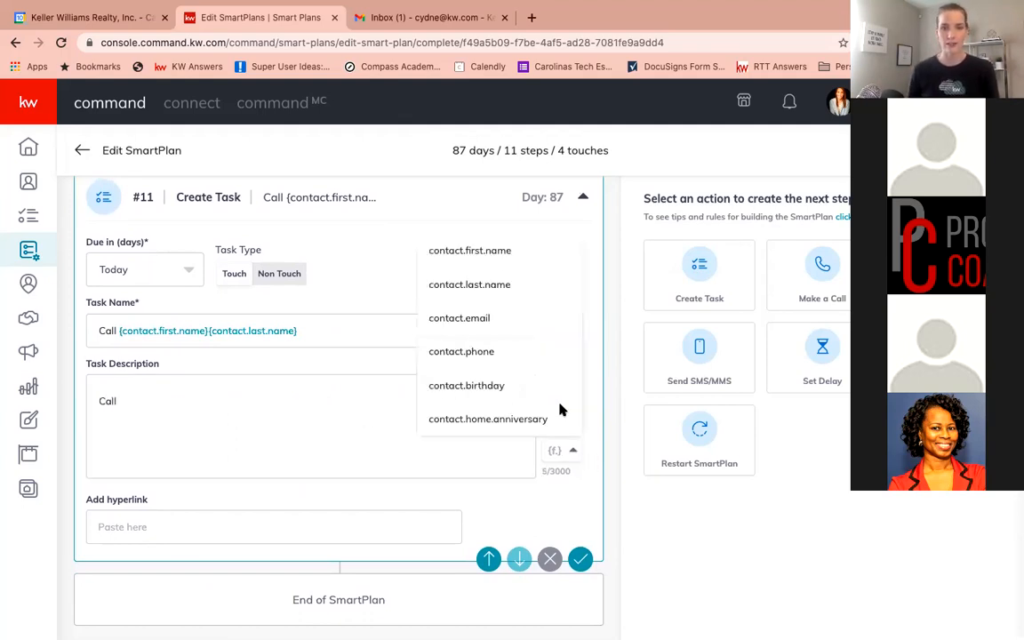
pyautogui.click(471, 252)
pyautogui.click(573, 452)
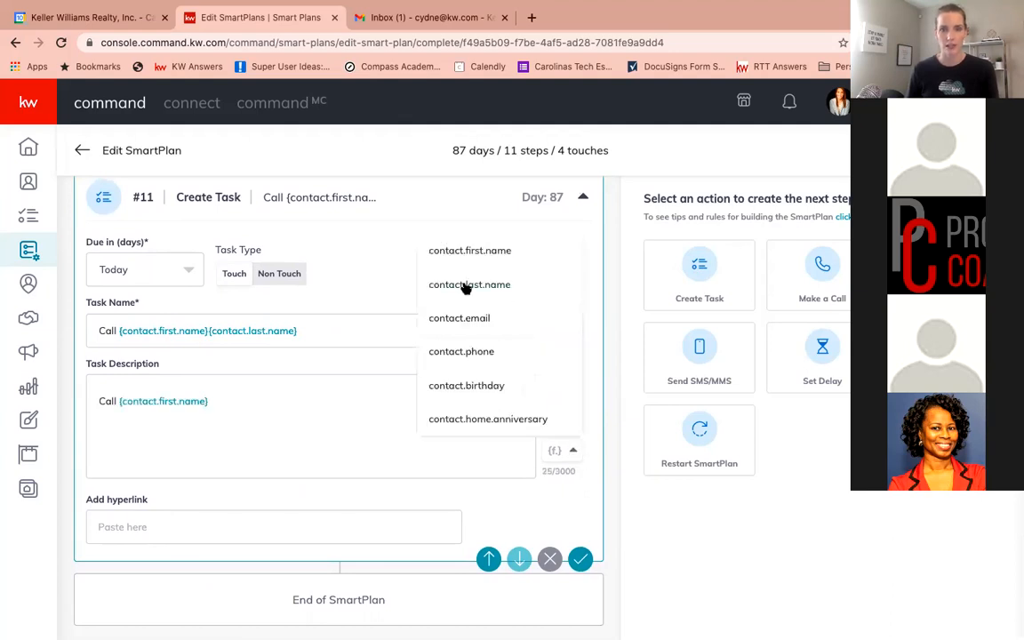
pyautogui.click(424, 282)
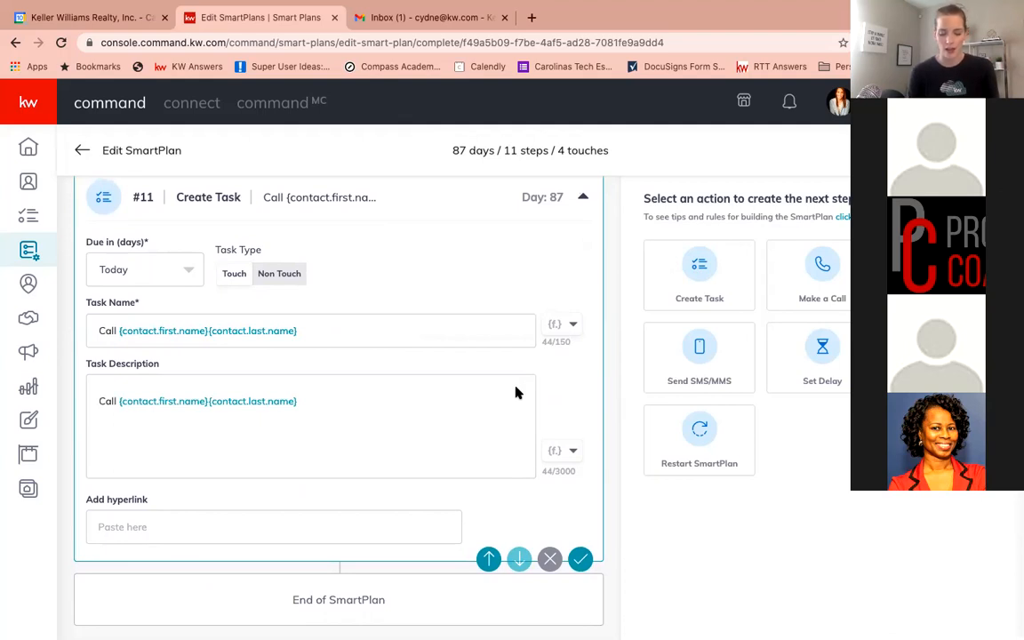
# Continue the task description with "you sent them your consumer app 11 days ago, call to check in and see what they think about it."
pyautogui.scroll(-1, 517, 390)
pyautogui.click(514, 390)
pyautogui.write('you so')
pyautogui.press('BackSpace')
pyautogui.write('ent it')
pyautogui.press('BackSpace')
pyautogui.press('BackSpace')
pyautogui.press('BackSpace')
pyautogui.press('BackSpace')
pyautogui.press('BackSpace')
pyautogui.press('BackSpace')
pyautogui.write('ent them your mo')
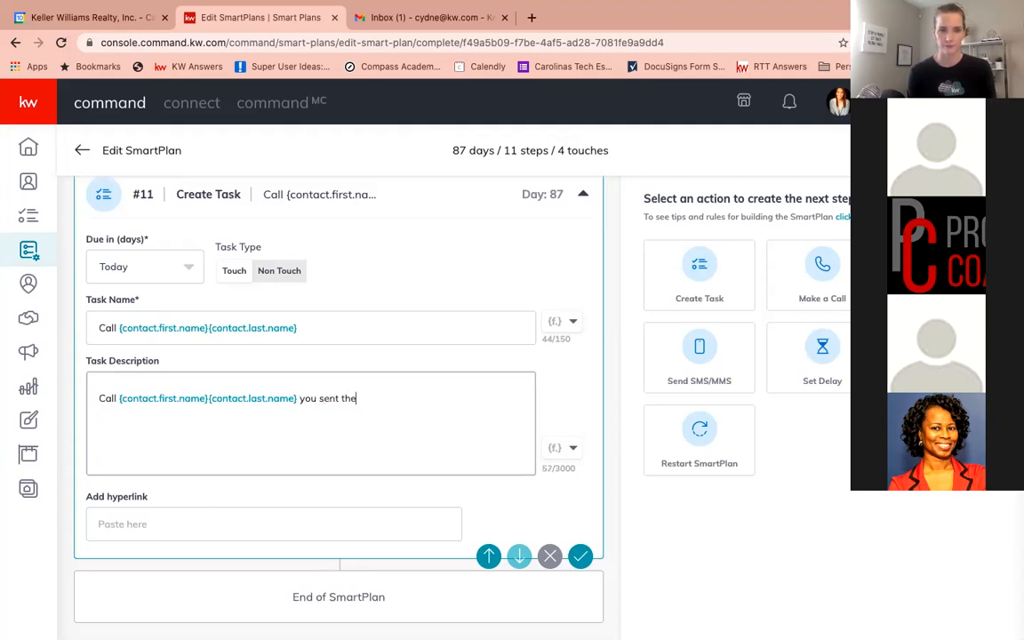
pyautogui.press('BackSpace')
pyautogui.press('BackSpace')
pyautogui.press('BackSpace')
pyautogui.press('BackSpace')
pyautogui.write('r consumer ')
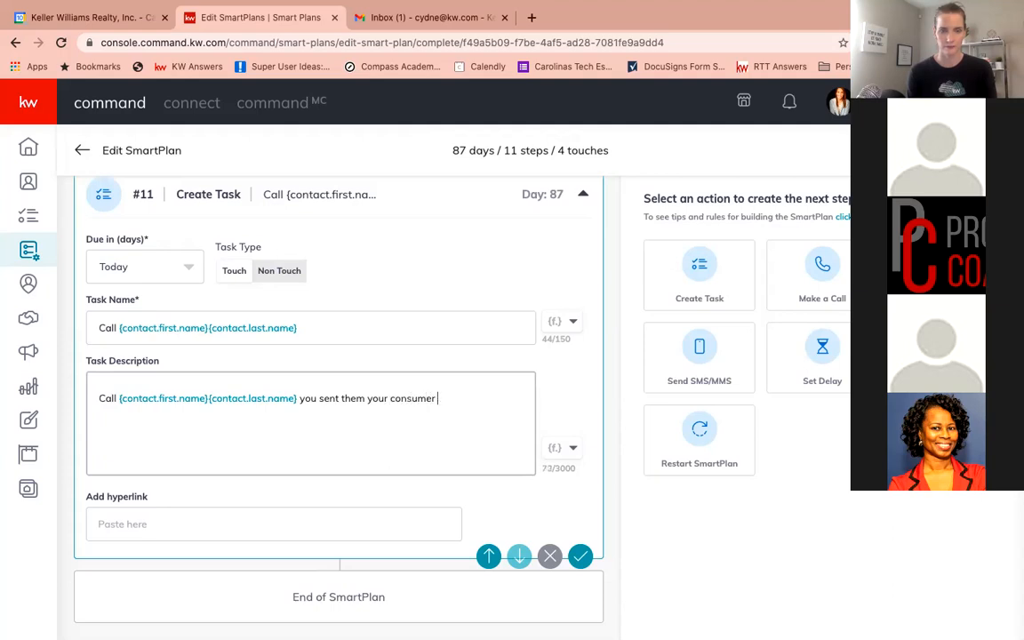
pyautogui.write('app 11 ')
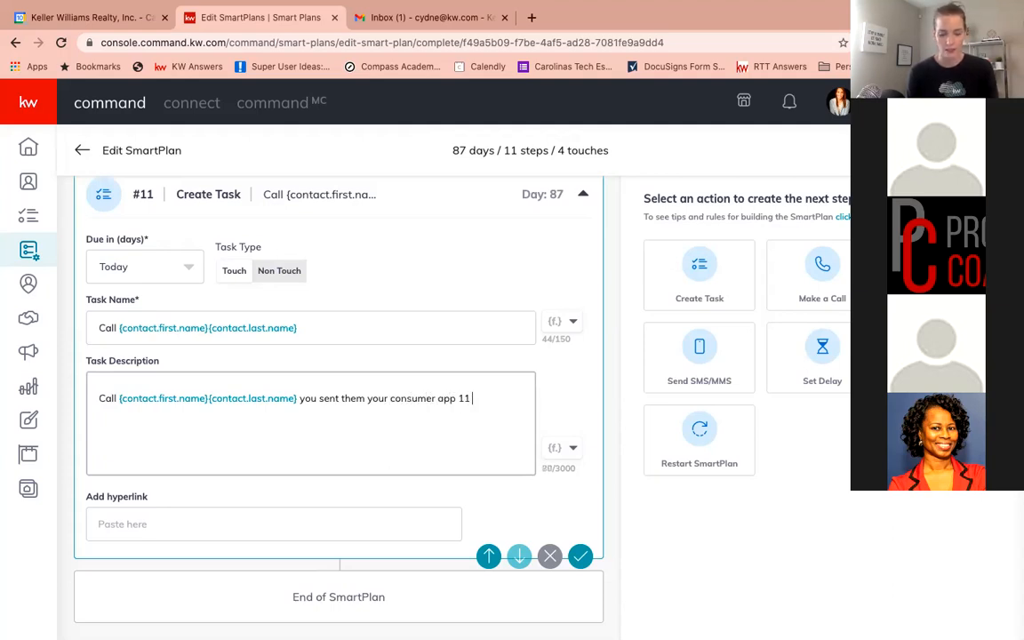
pyautogui.write('days ago, call')
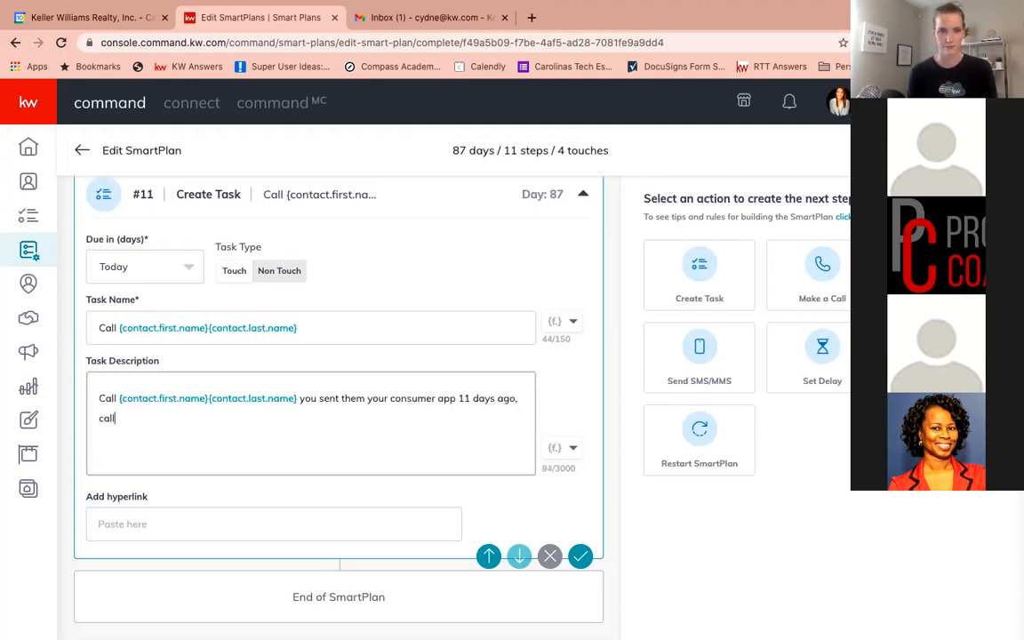
pyautogui.write(' to check ')
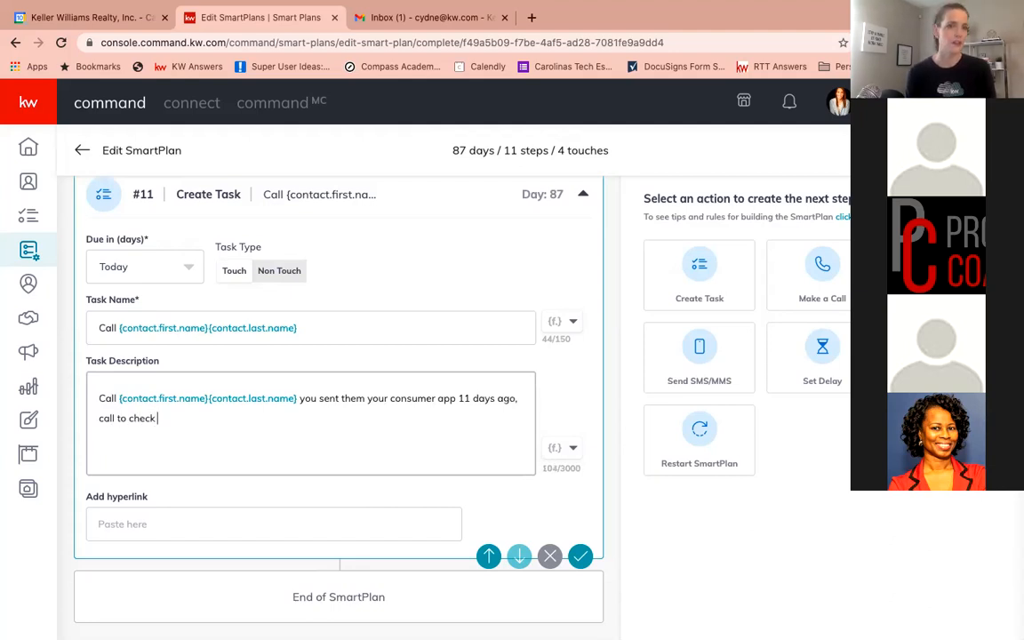
pyautogui.write('in and see what the')
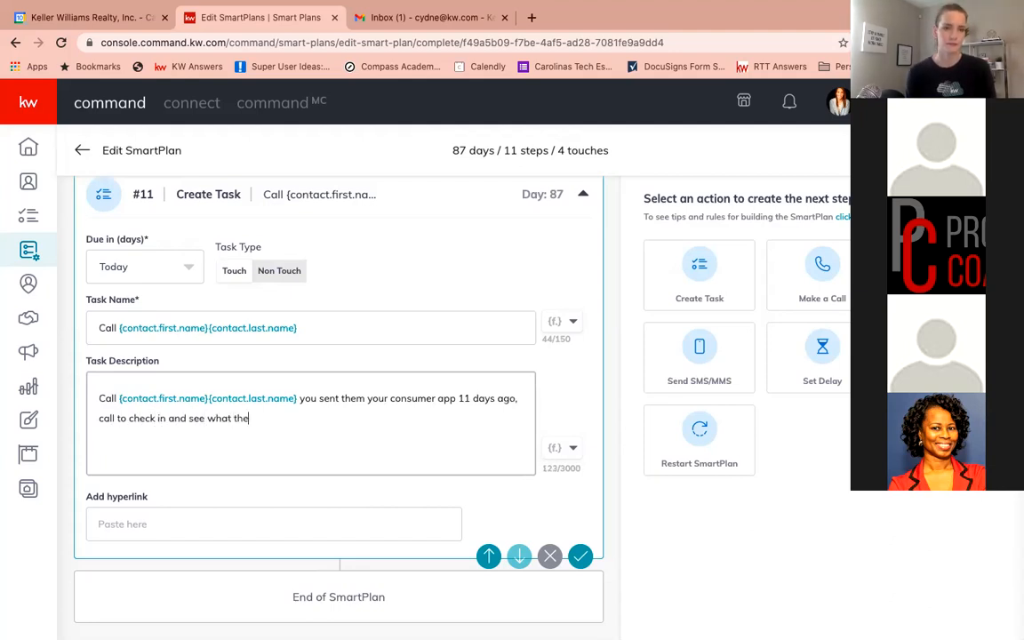
pyautogui.write('y think about it.')
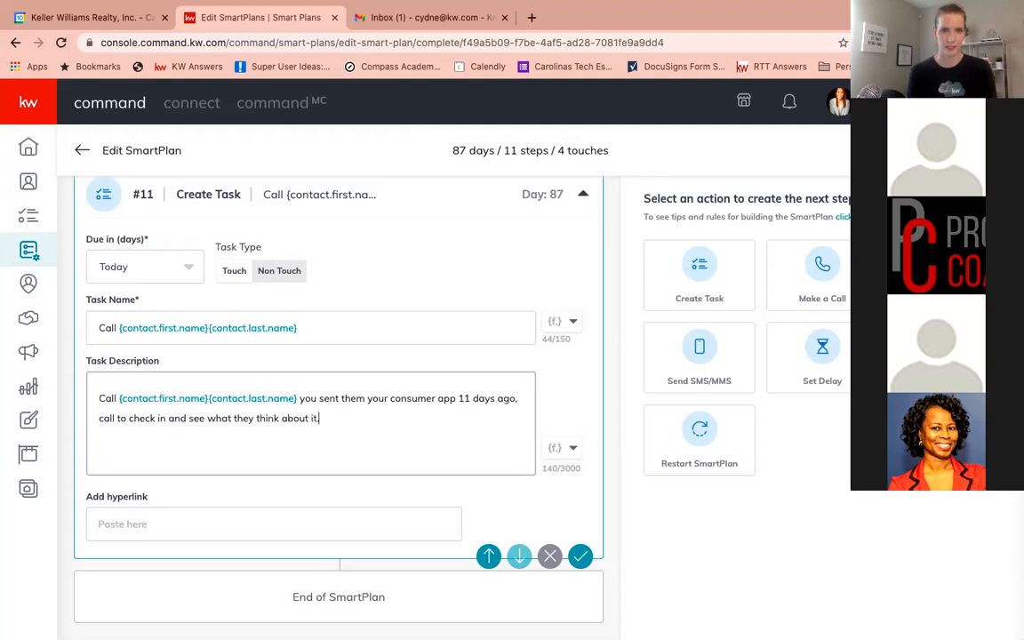
# Add a new description line "Don't forget to look at their contact record to see what they looked at on the app." and save the task
pyautogui.press('Return')
pyautogui.write('Don')
pyautogui.press('BackSpace')
pyautogui.write("'t forgett")
pyautogui.press('BackSpace')
pyautogui.write('to lo')
pyautogui.write('ok at their contac')
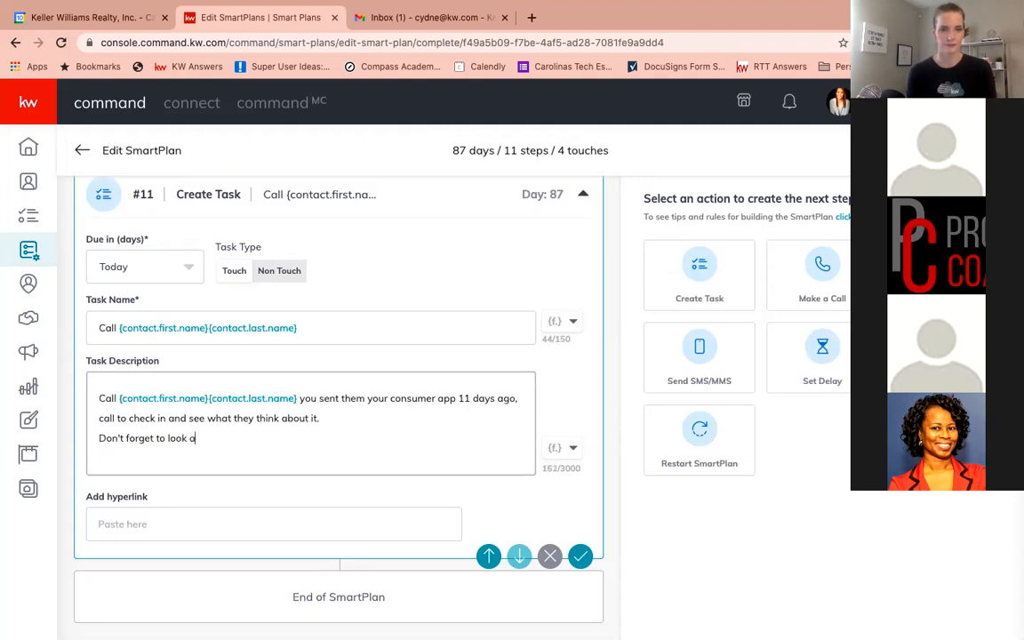
pyautogui.write('t')
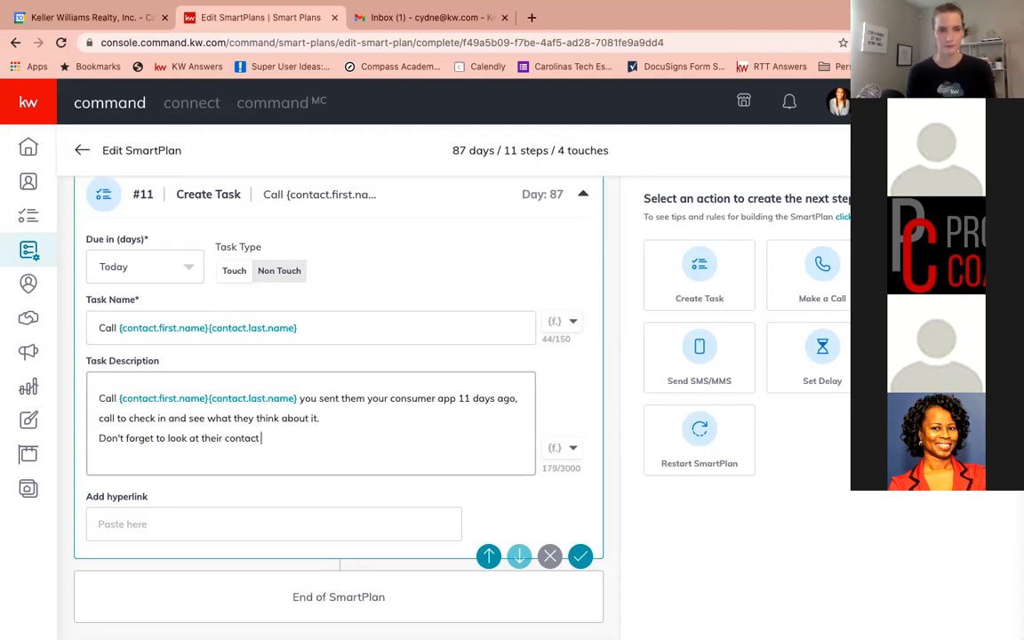
pyautogui.write(' record to see what ')
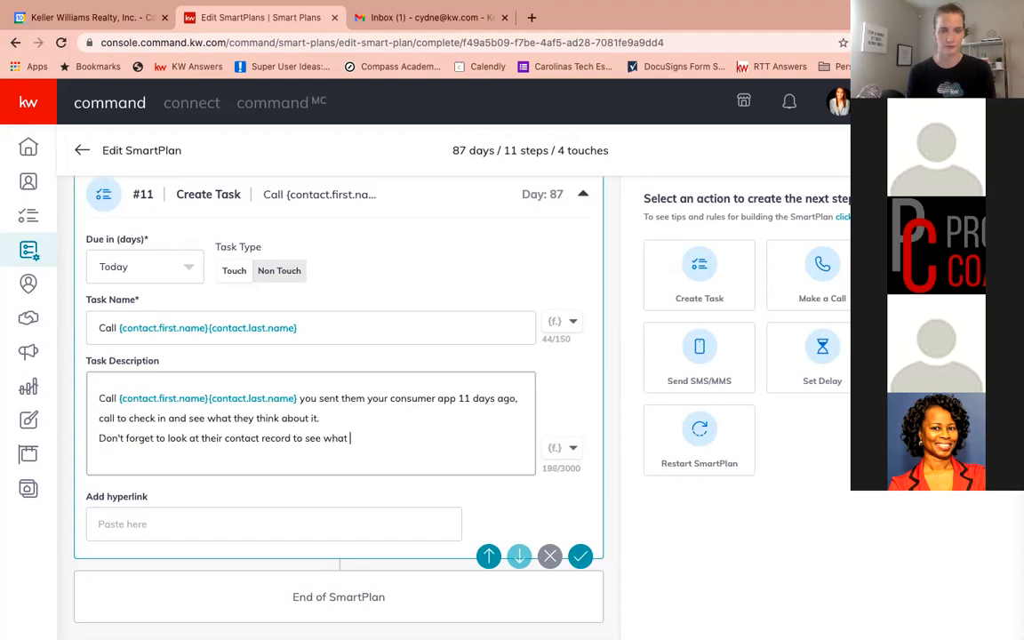
pyautogui.write('they looked ')
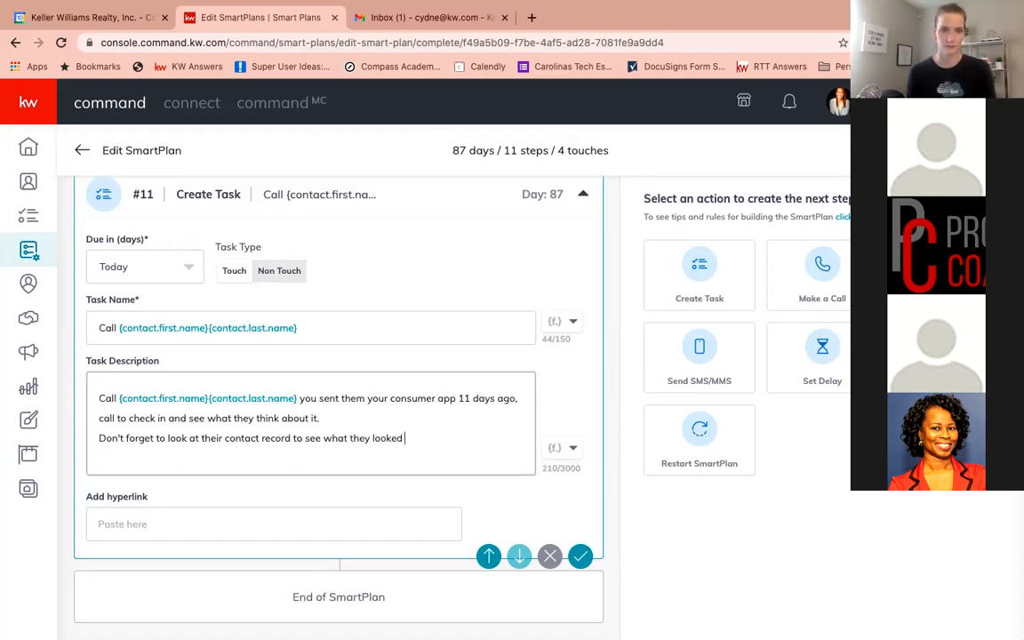
pyautogui.write('at on the app.')
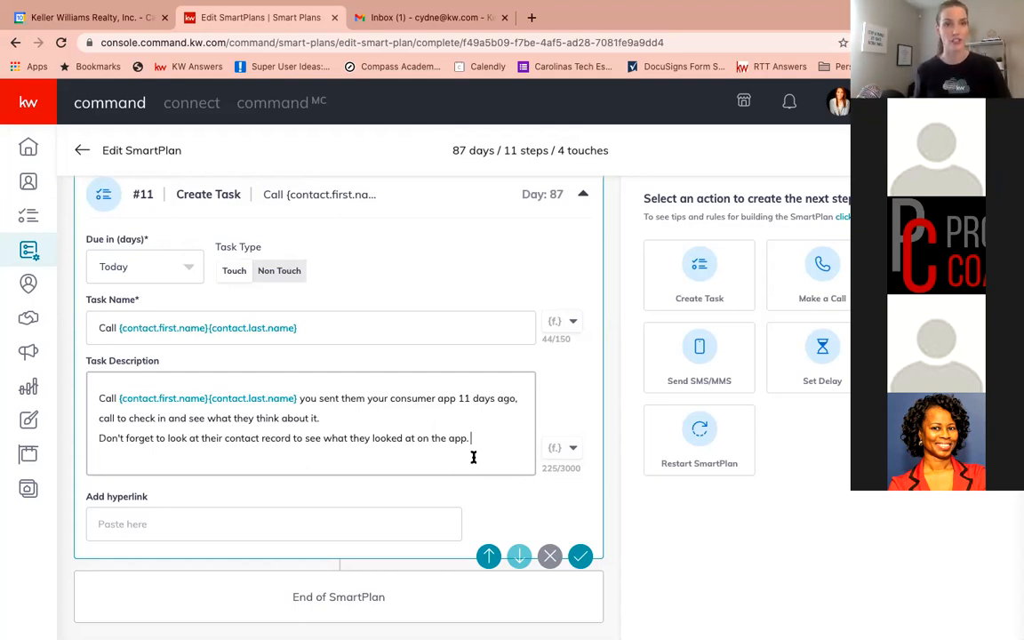
pyautogui.click(579, 556)
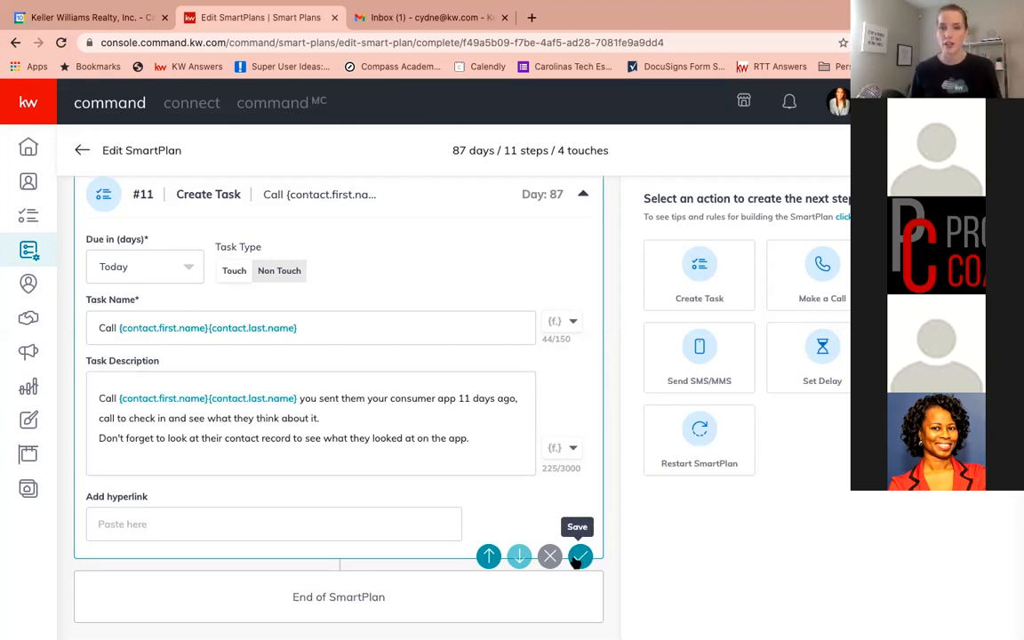
# Add a Set Delay step after the call task, set its due-in value to 7 days, and dismiss the error dialog
pyautogui.click(825, 353)
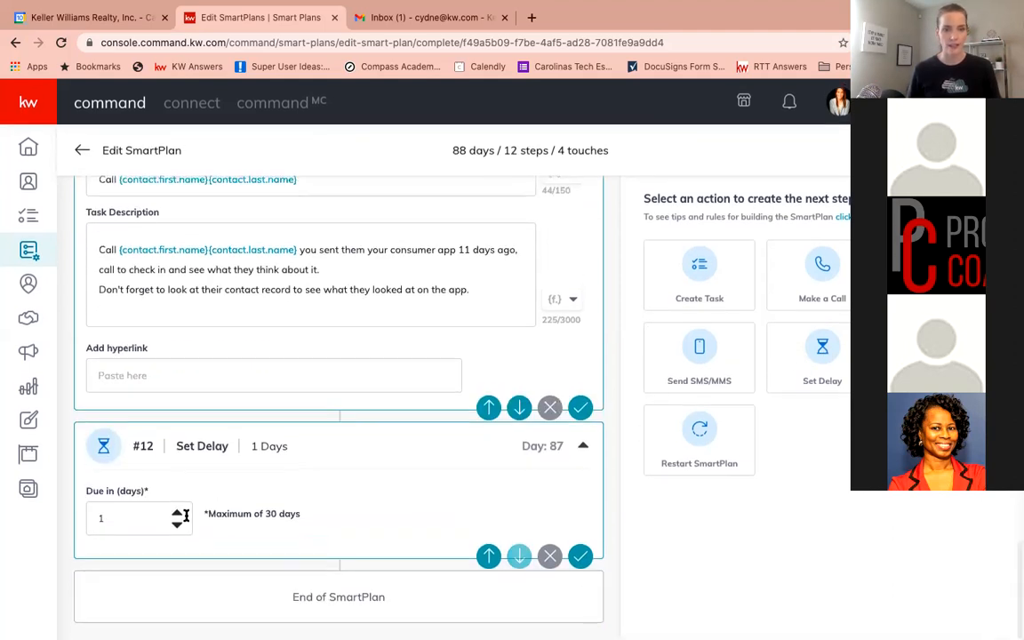
pyautogui.click(178, 515)
pyautogui.click(177, 515)
pyautogui.click(178, 515)
pyautogui.click(177, 513)
pyautogui.click(176, 513)
pyautogui.click(177, 513)
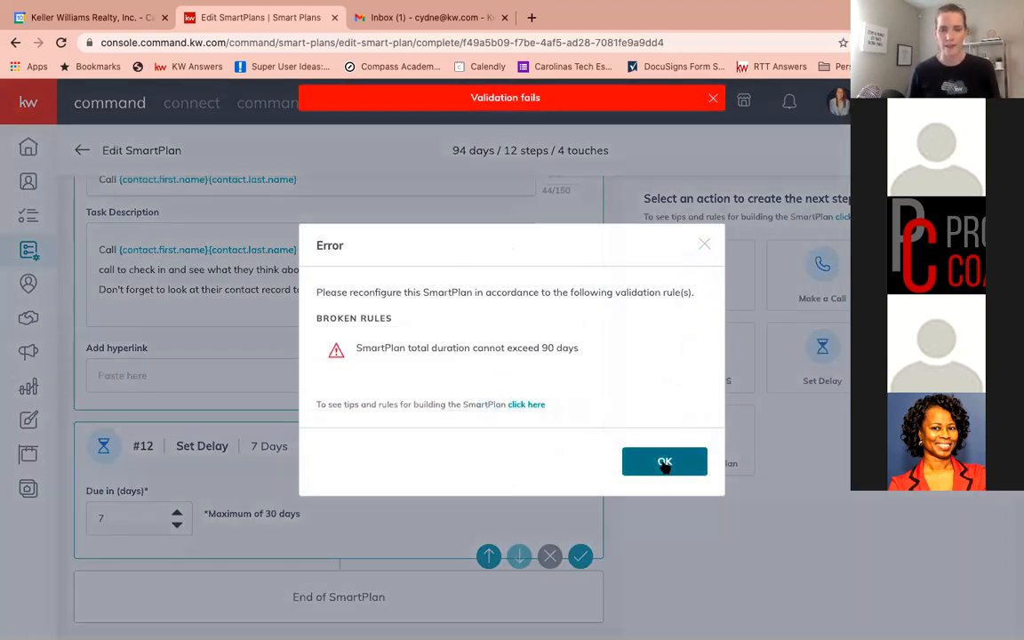
pyautogui.click(665, 464)
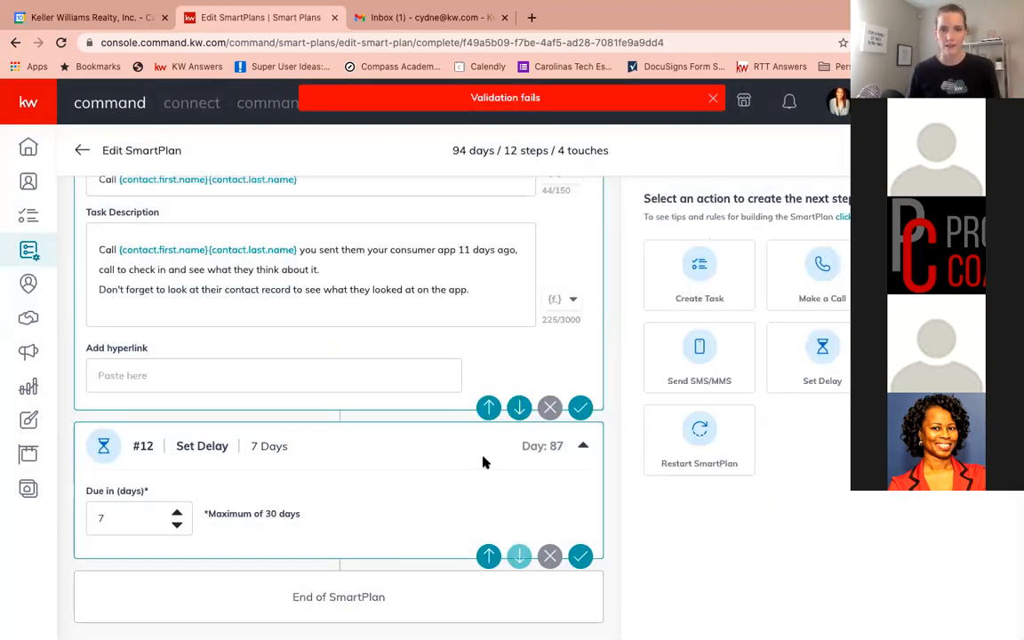
# Review the SmartPlan's steps and delays from the first enrollment down to the final delay
pyautogui.scroll(2, 313, 425)
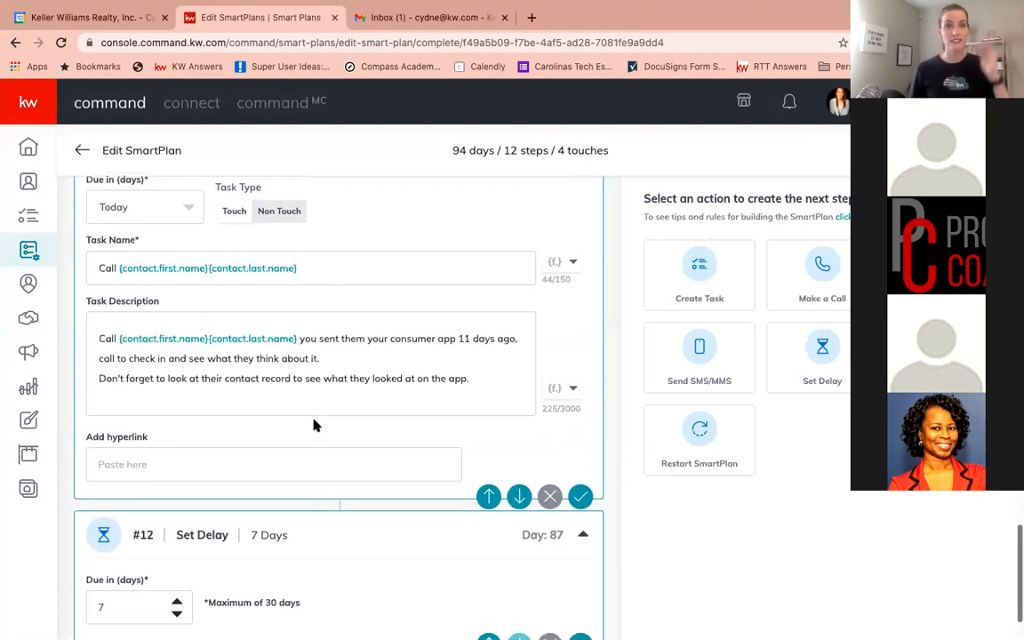
pyautogui.scroll(-2, 314, 422)
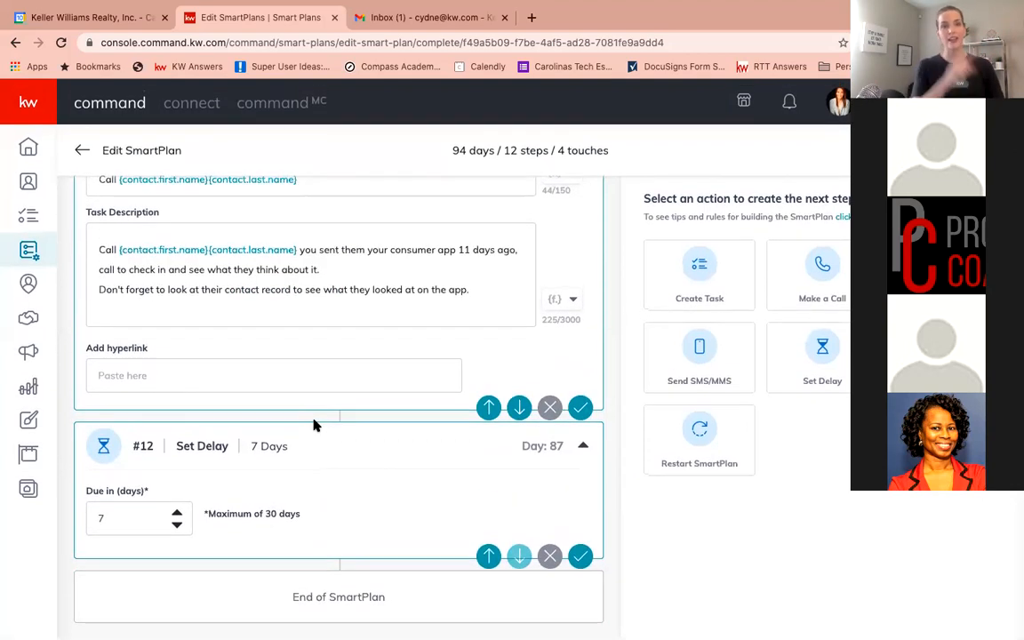
pyautogui.scroll(10, 314, 425)
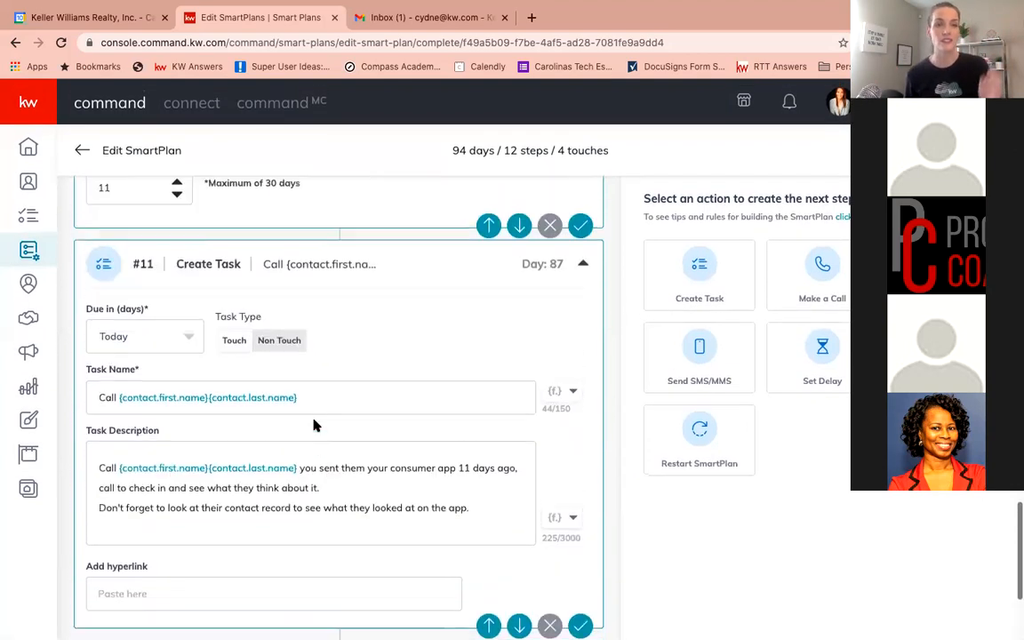
pyautogui.scroll(15, 314, 423)
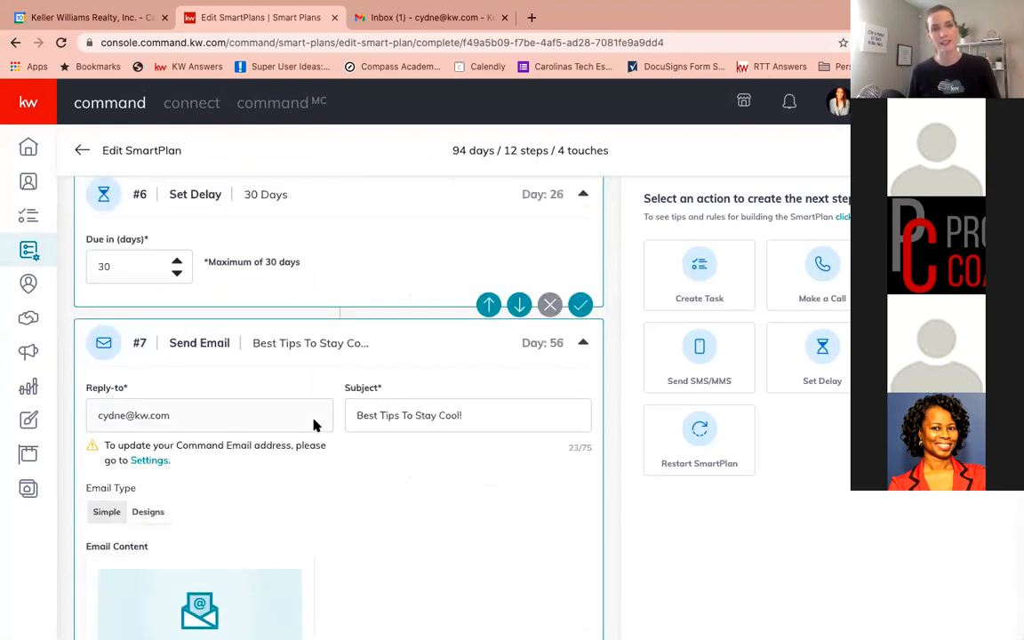
pyautogui.scroll(5, 314, 425)
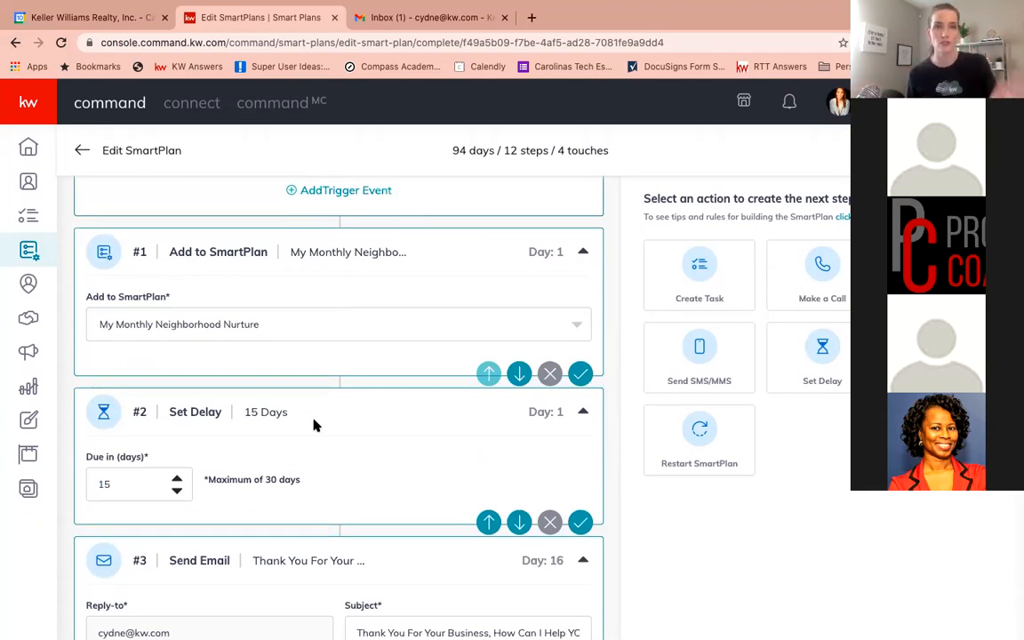
pyautogui.scroll(-2, 314, 425)
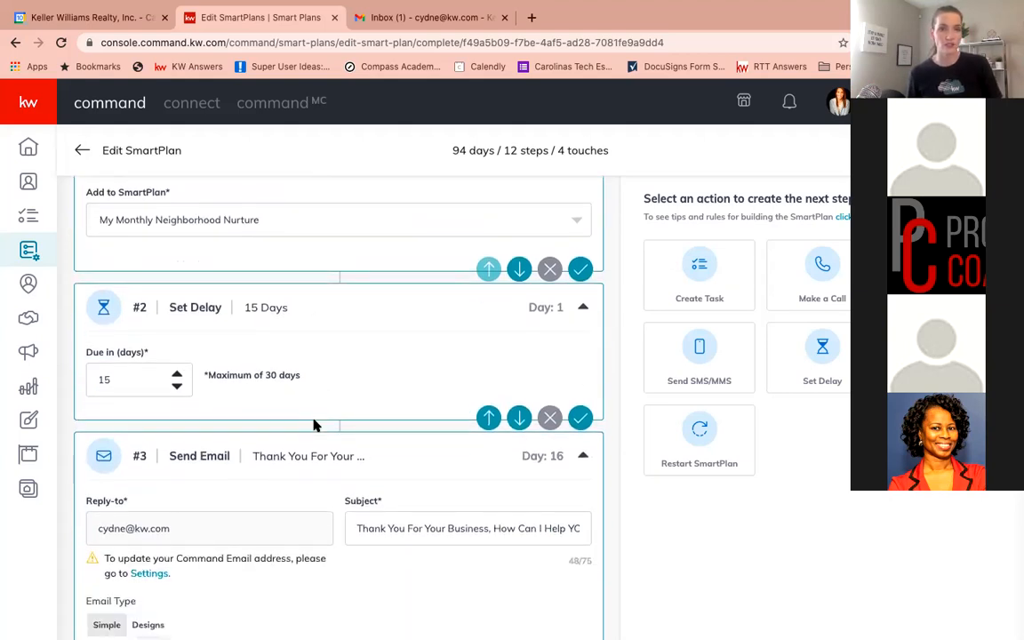
pyautogui.scroll(3, 314, 425)
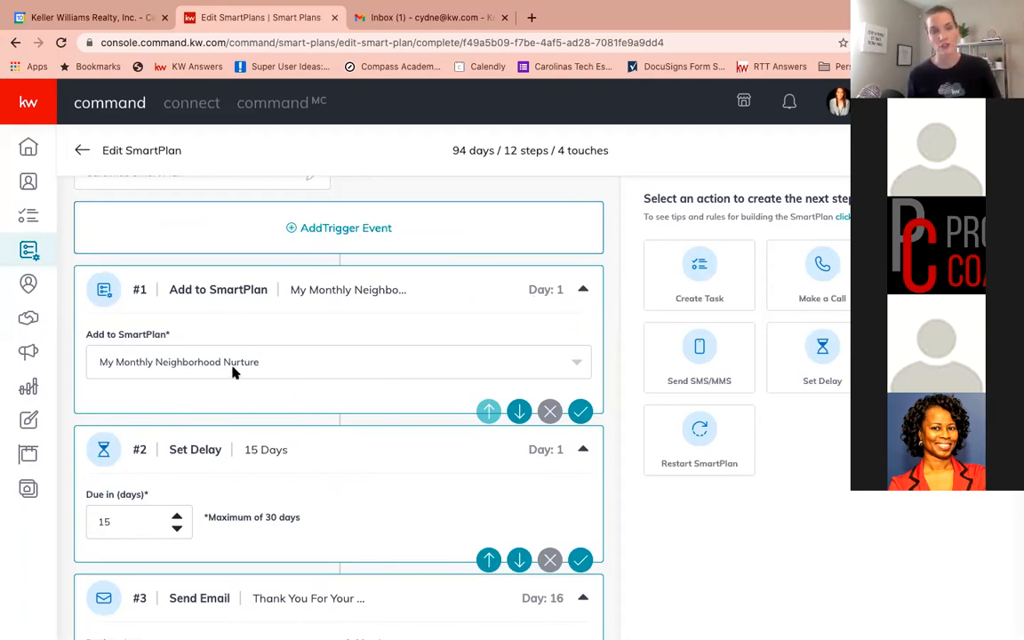
pyautogui.scroll(-1, 235, 370)
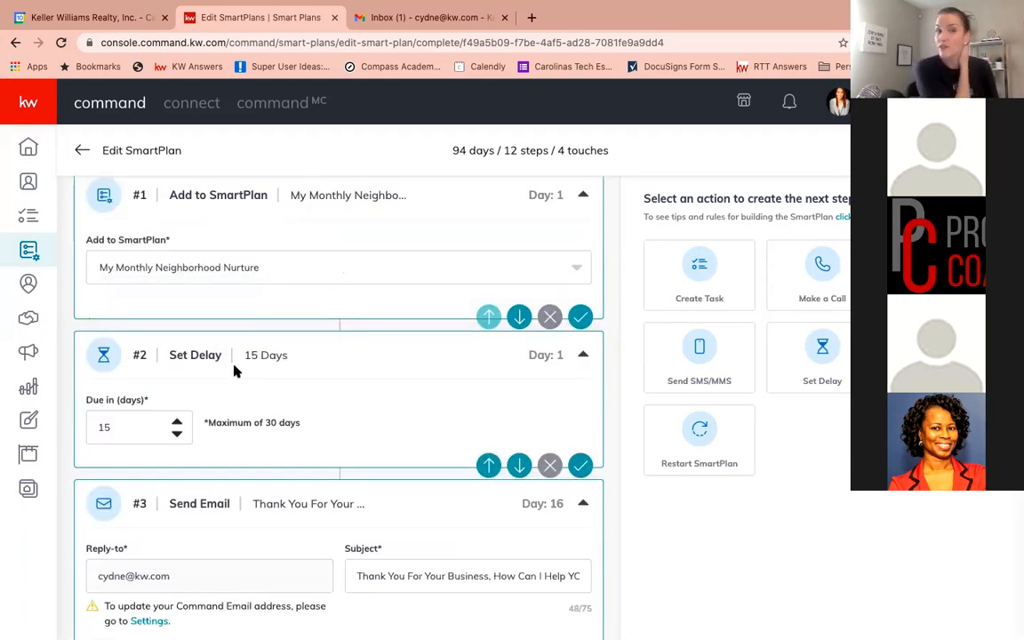
pyautogui.scroll(-2, 234, 371)
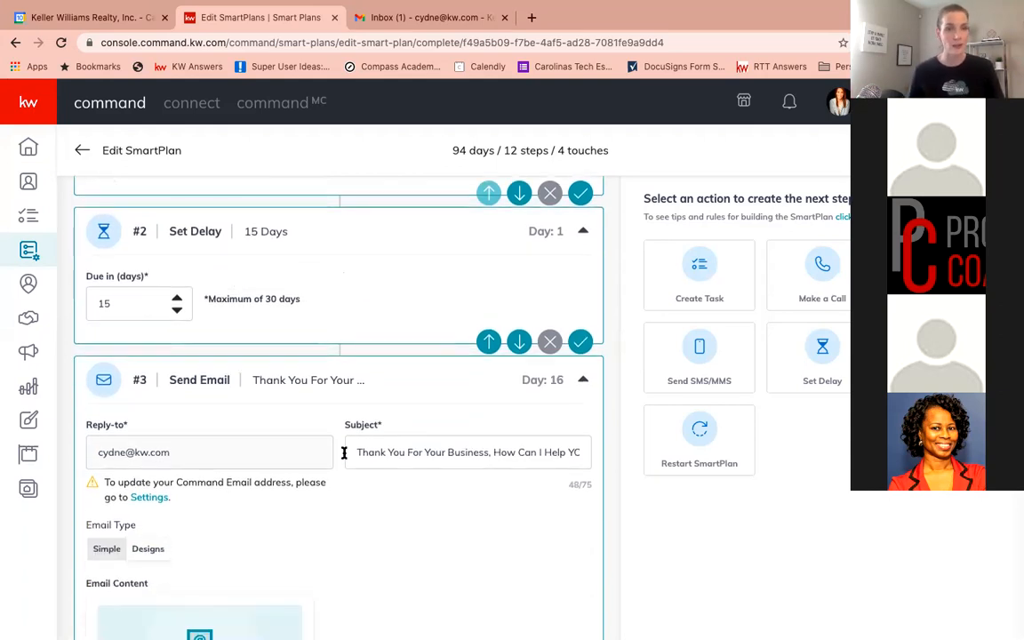
pyautogui.scroll(-5, 344, 453)
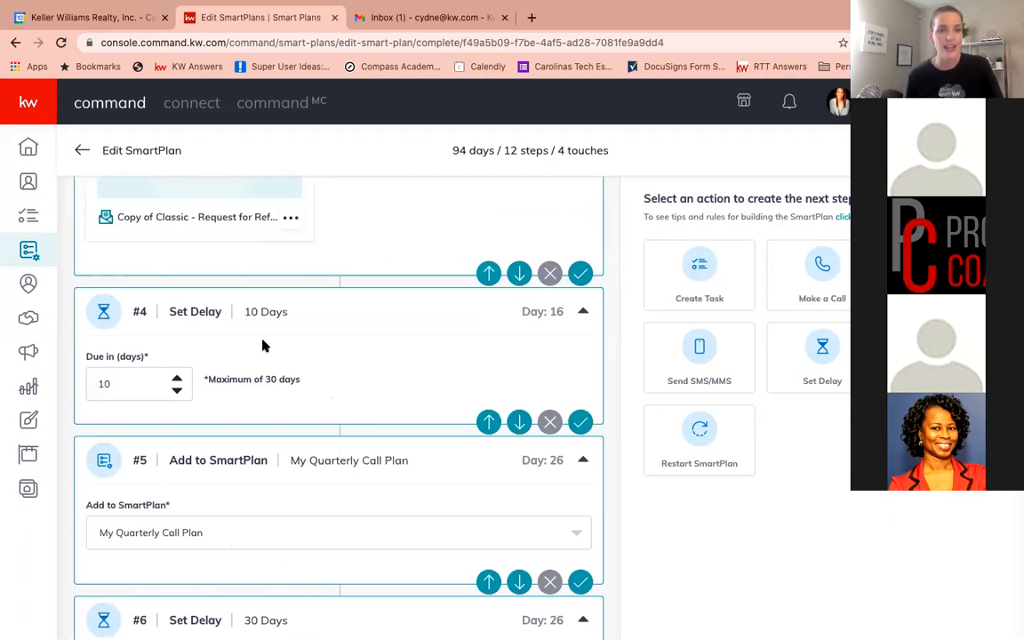
pyautogui.scroll(-1, 262, 346)
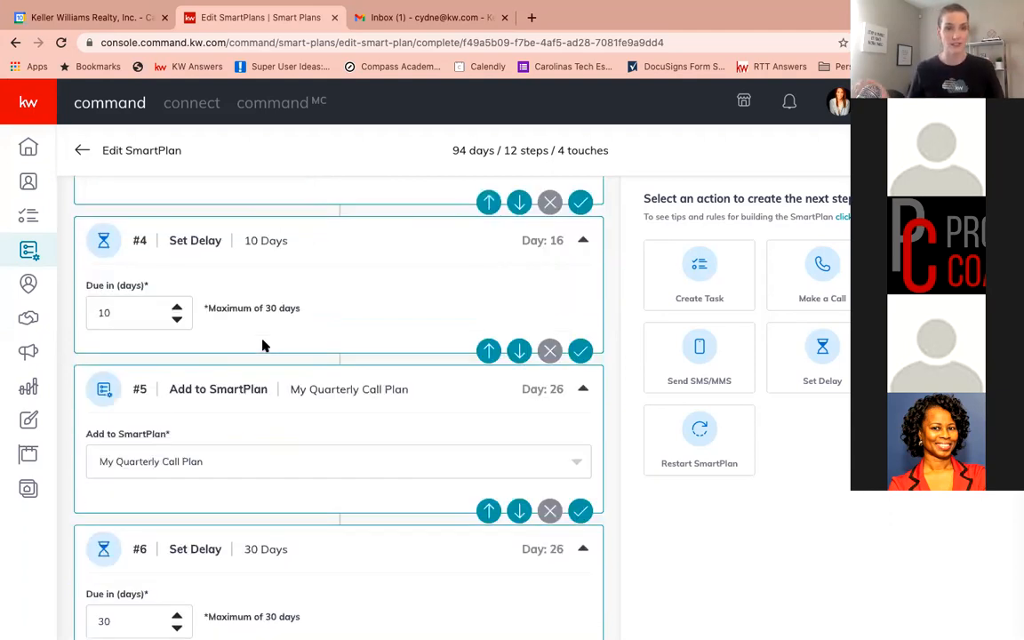
pyautogui.scroll(-2, 263, 346)
pyautogui.scroll(-1, 262, 346)
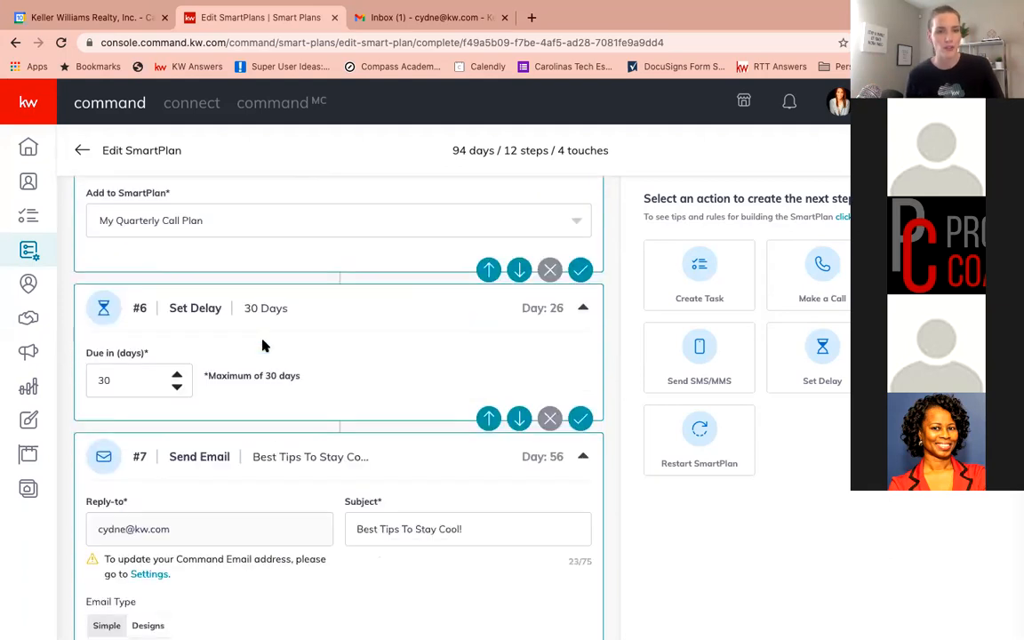
pyautogui.scroll(-2, 264, 346)
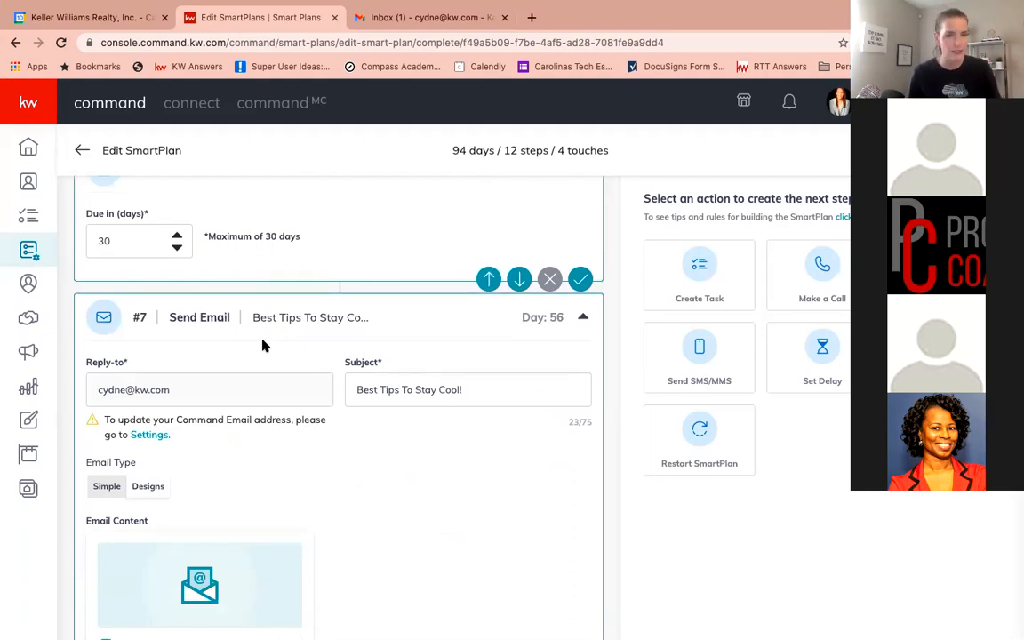
pyautogui.scroll(-1, 262, 346)
pyautogui.scroll(-1, 262, 345)
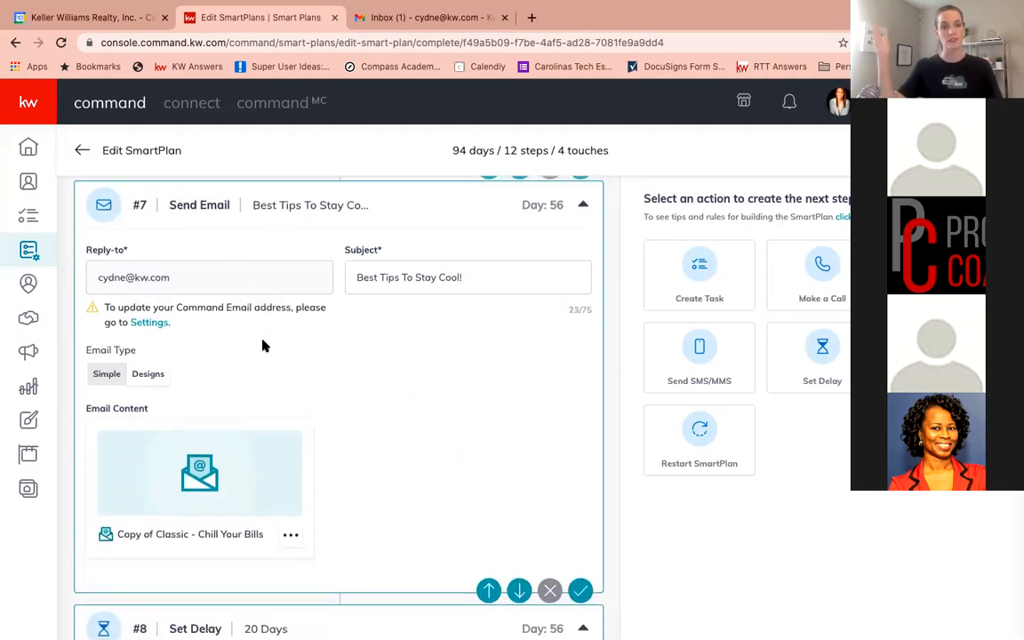
pyautogui.scroll(-8, 262, 346)
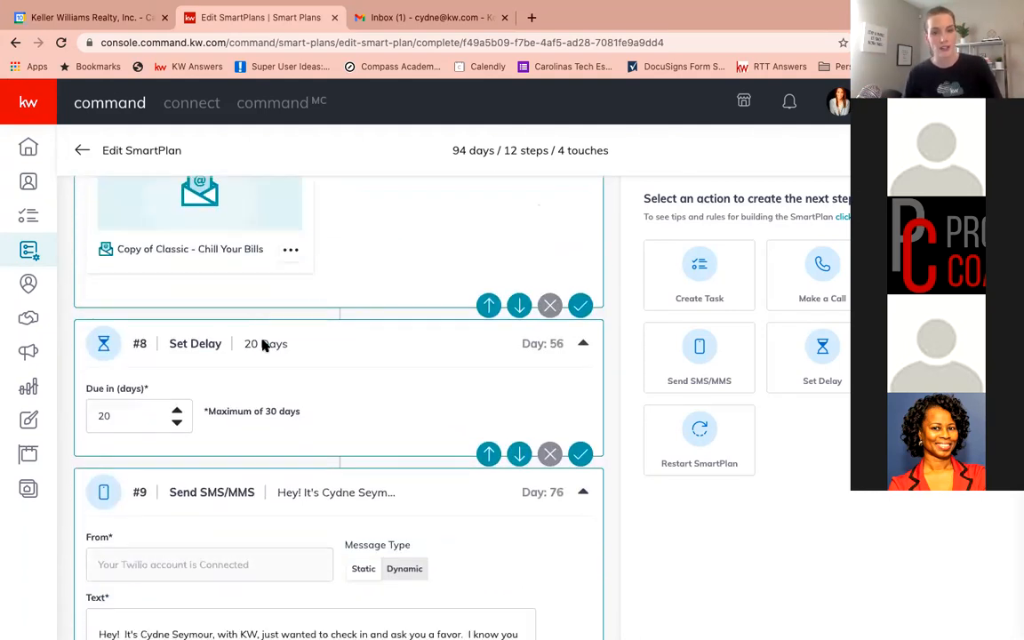
pyautogui.scroll(-4, 262, 346)
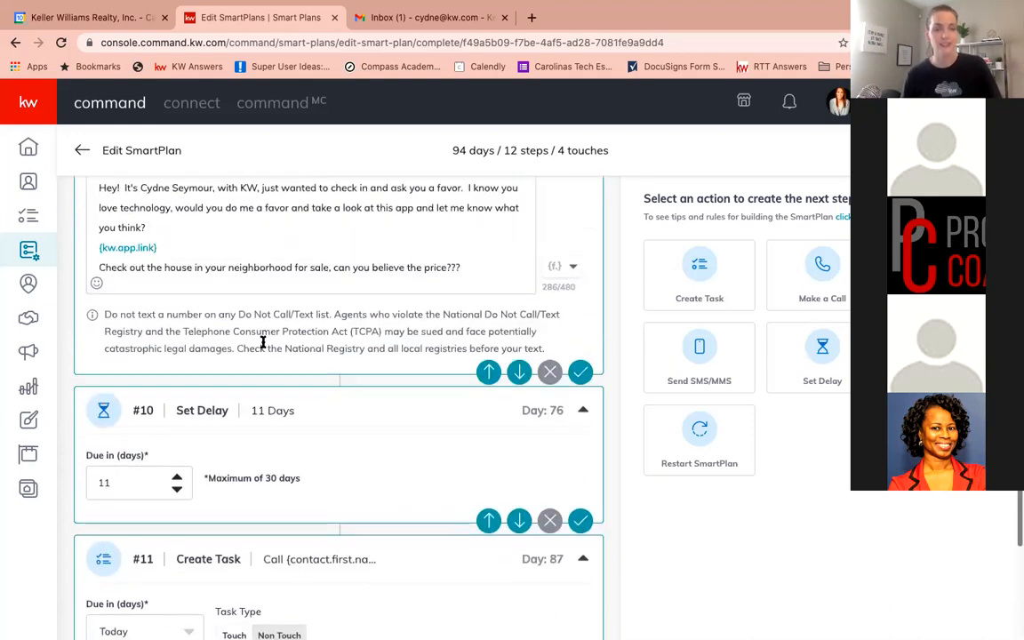
pyautogui.scroll(-6, 263, 344)
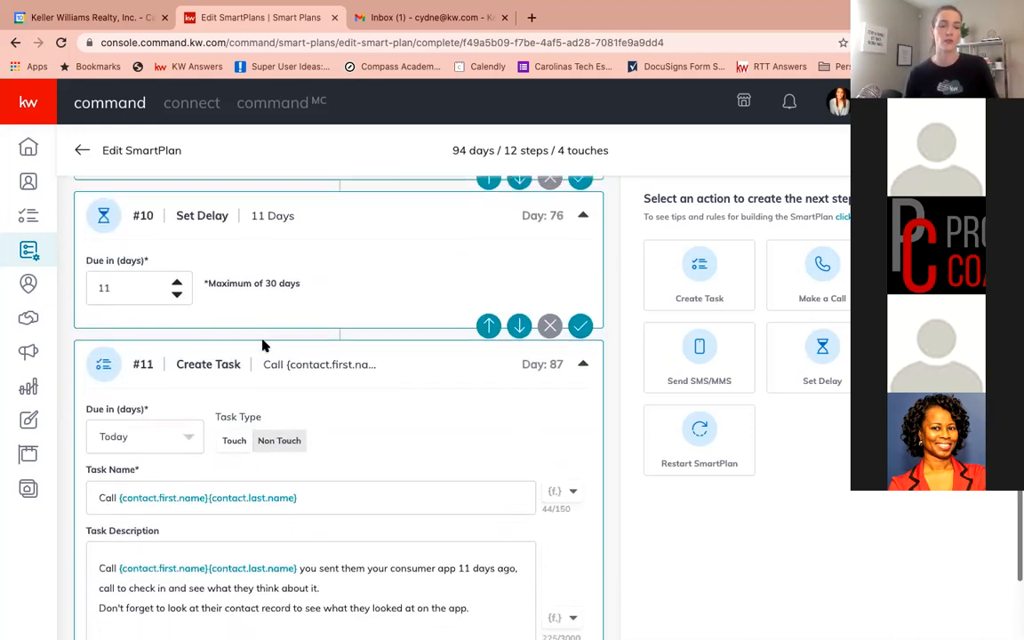
pyautogui.scroll(-1, 263, 345)
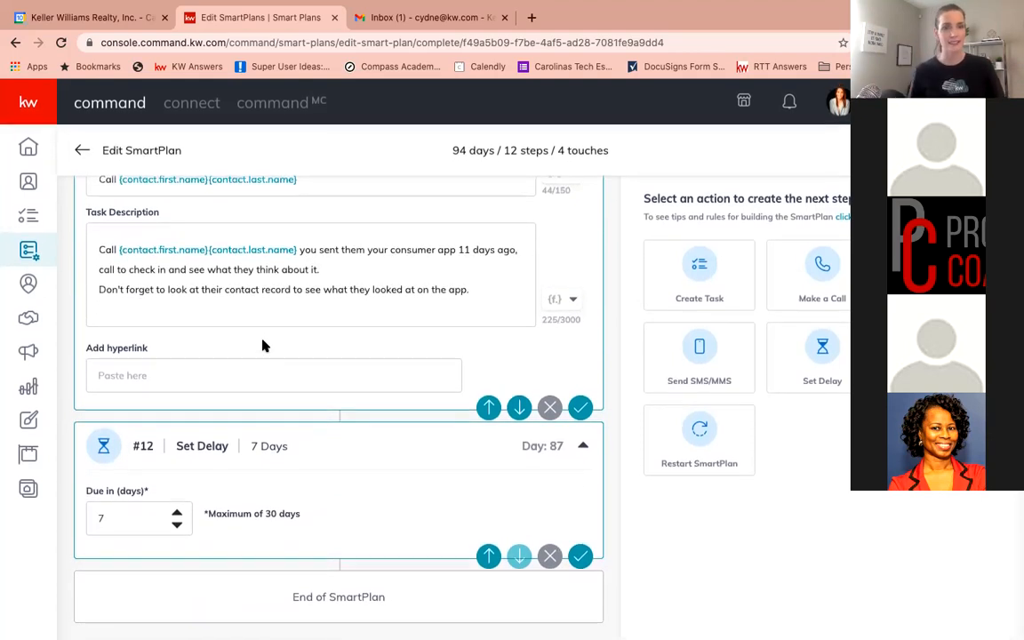
pyautogui.scroll(1, 263, 346)
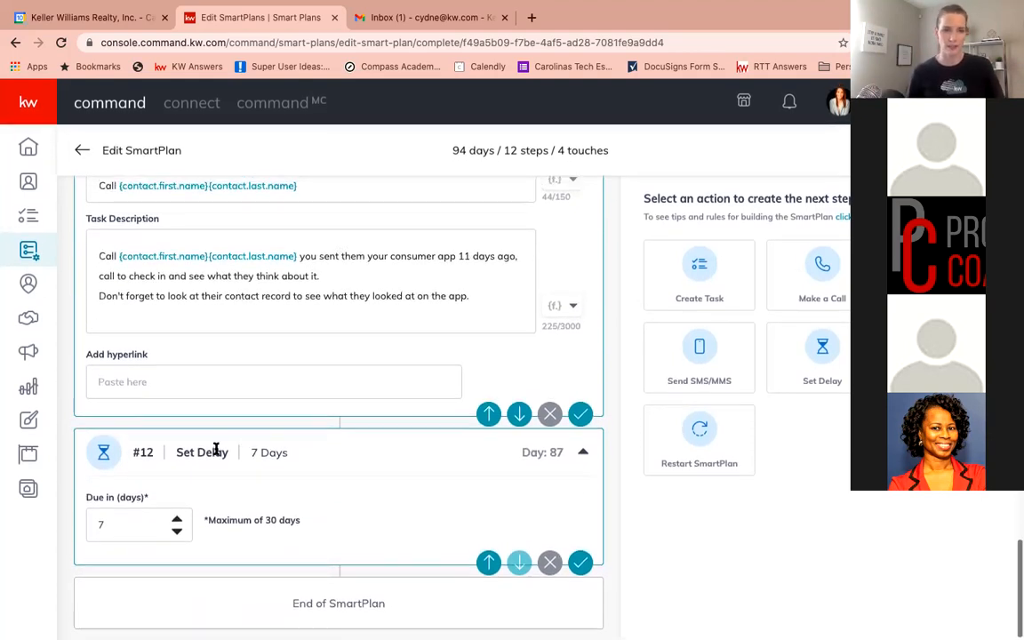
# Delete the final Set Delay step from the SmartPlan
pyautogui.click(177, 536)
pyautogui.click(177, 536)
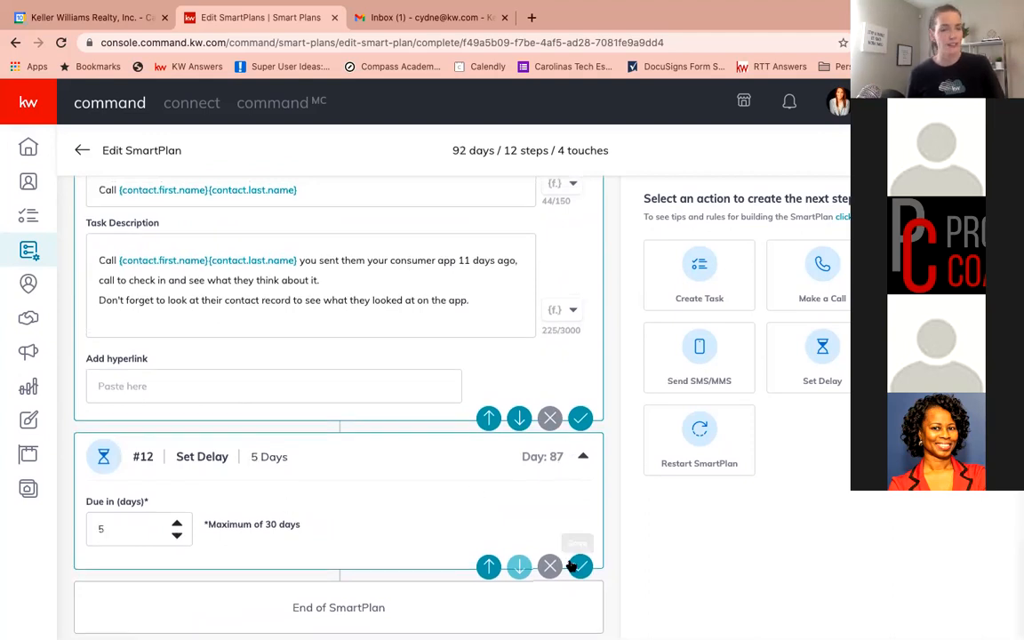
pyautogui.scroll(1, 538, 538)
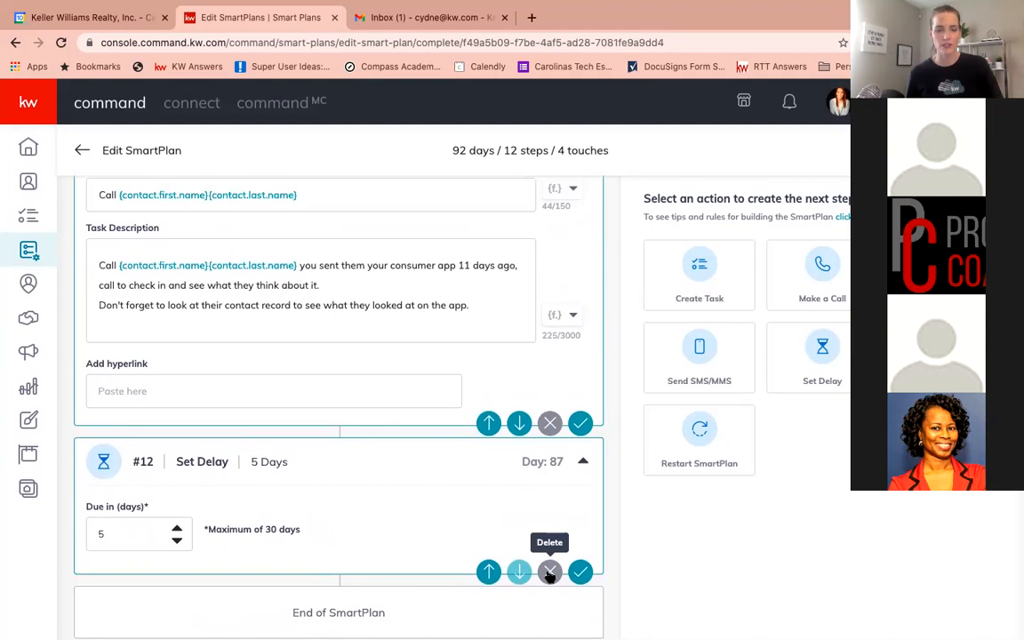
pyautogui.click(549, 573)
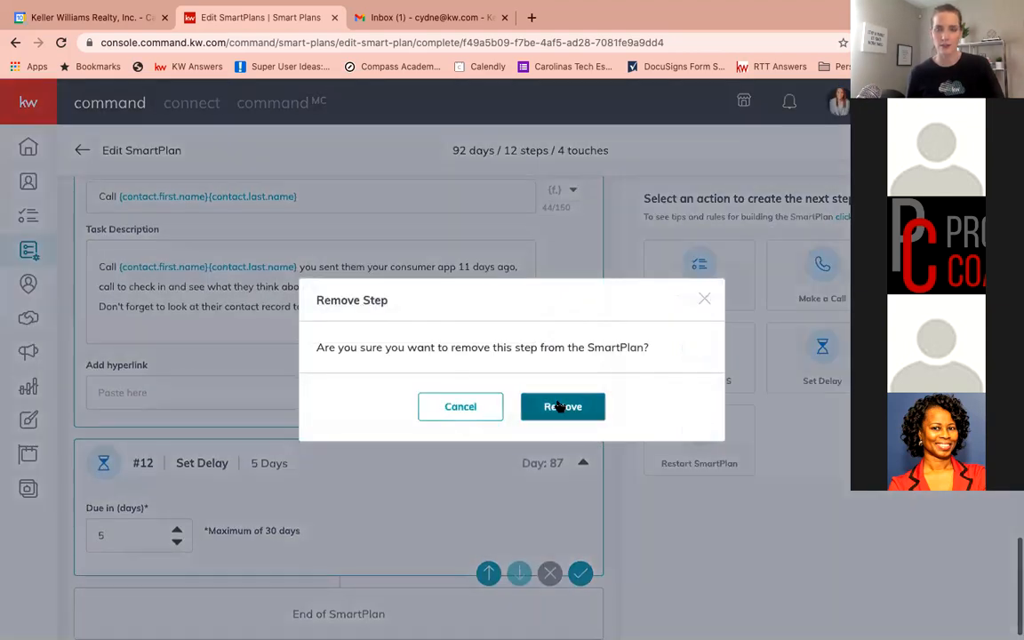
pyautogui.click(560, 406)
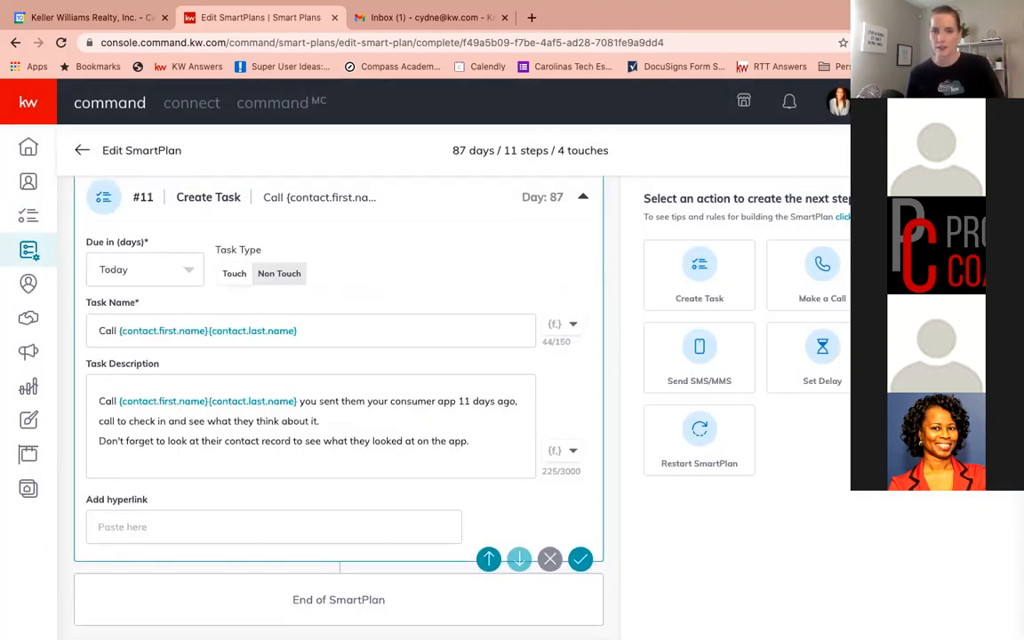
# Add an Add to SmartPlan step after the call task that enrolls contacts in My Home Anniversary, and save it
pyautogui.moveTo(945, 358); pyautogui.dragTo(357, 548)
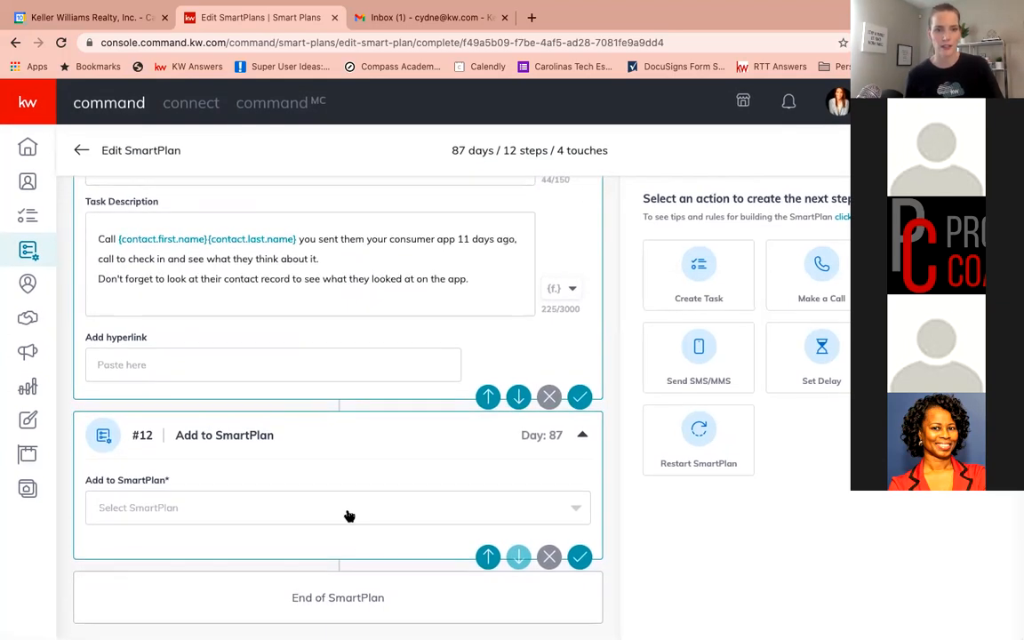
pyautogui.click(349, 513)
pyautogui.scroll(-5, 237, 515)
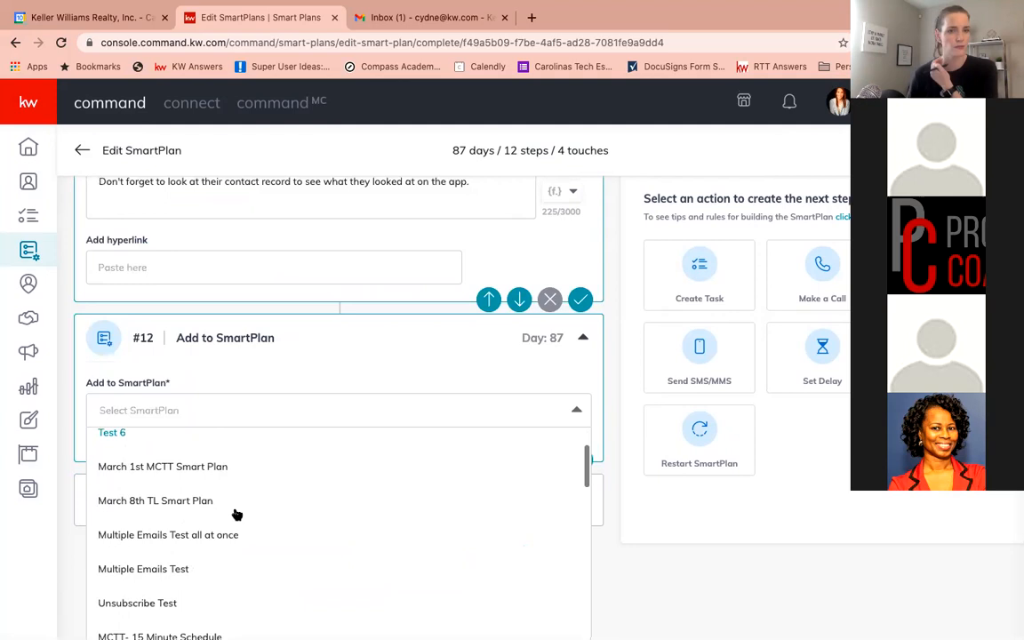
pyautogui.scroll(-5, 237, 515)
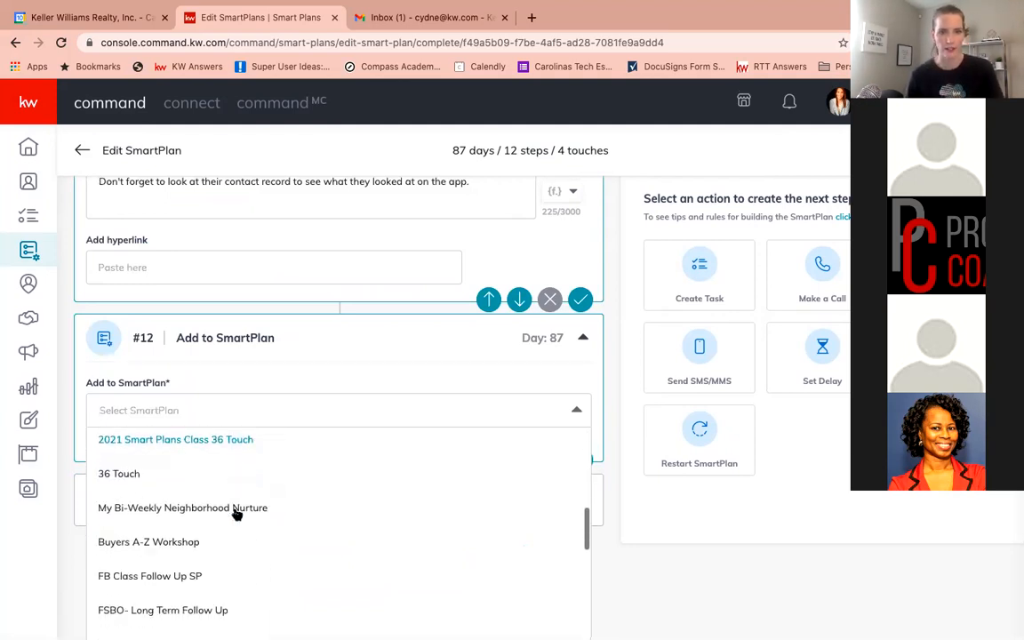
pyautogui.scroll(-3, 236, 515)
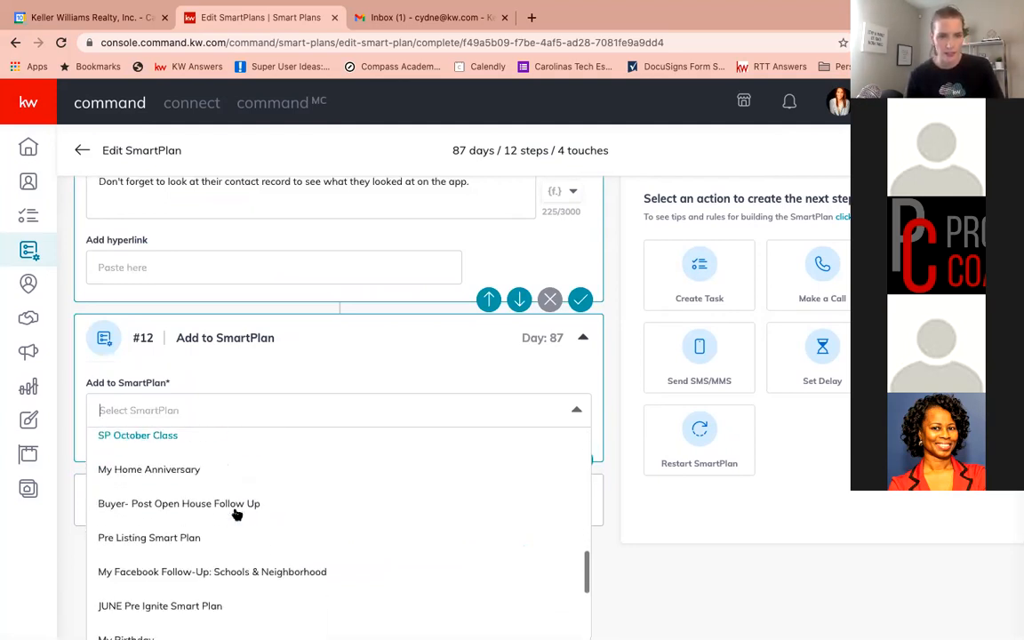
pyautogui.click(229, 477)
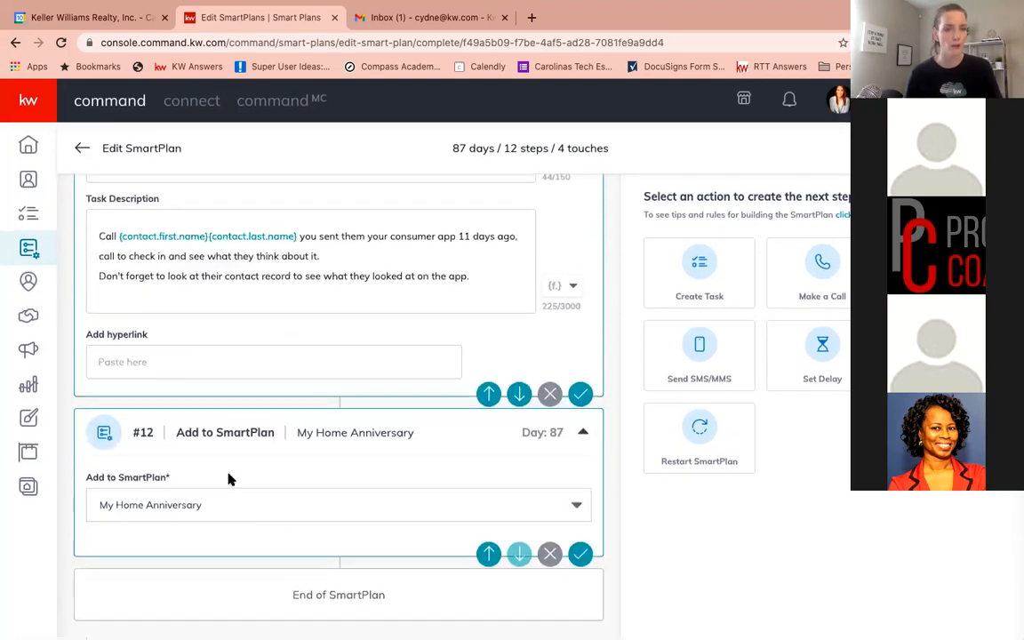
pyautogui.click(579, 554)
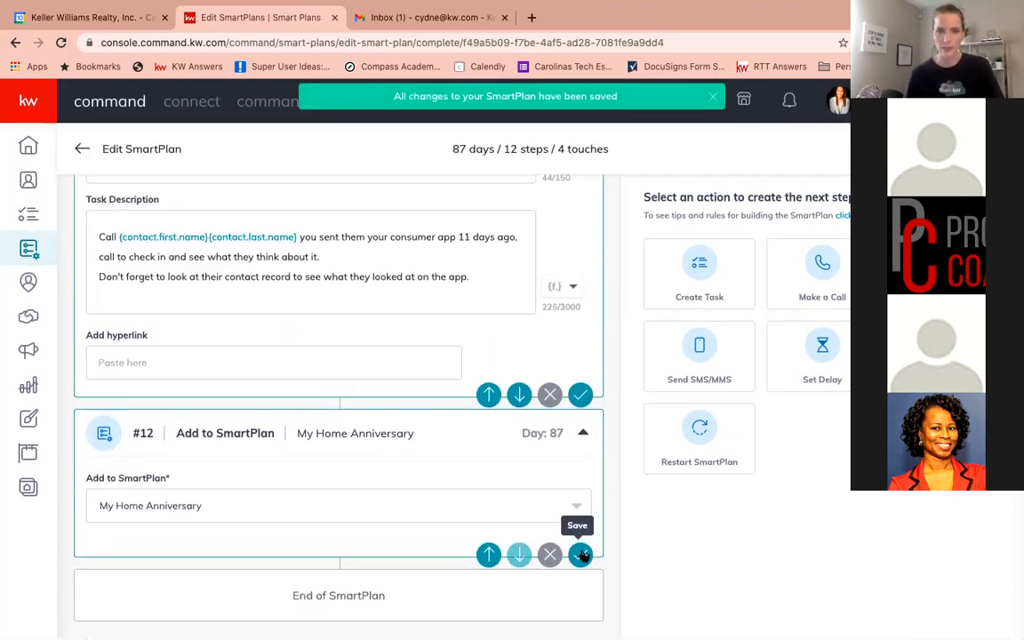
# Add a second Add to SmartPlan step that enrolls contacts in My Birthday
pyautogui.click(945, 357)
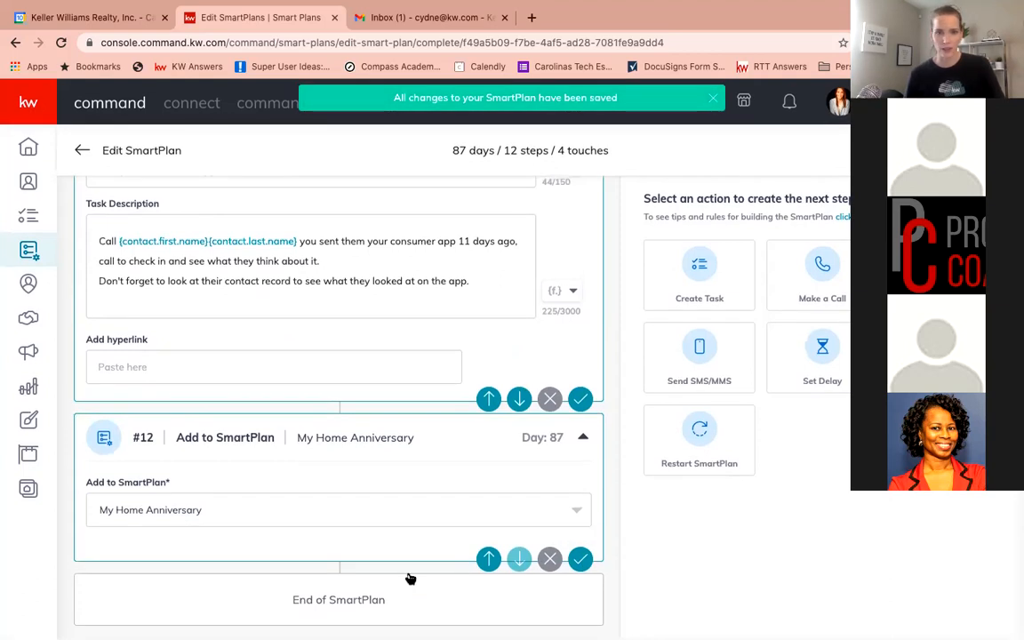
pyautogui.scroll(-3, 392, 525)
pyautogui.click(384, 505)
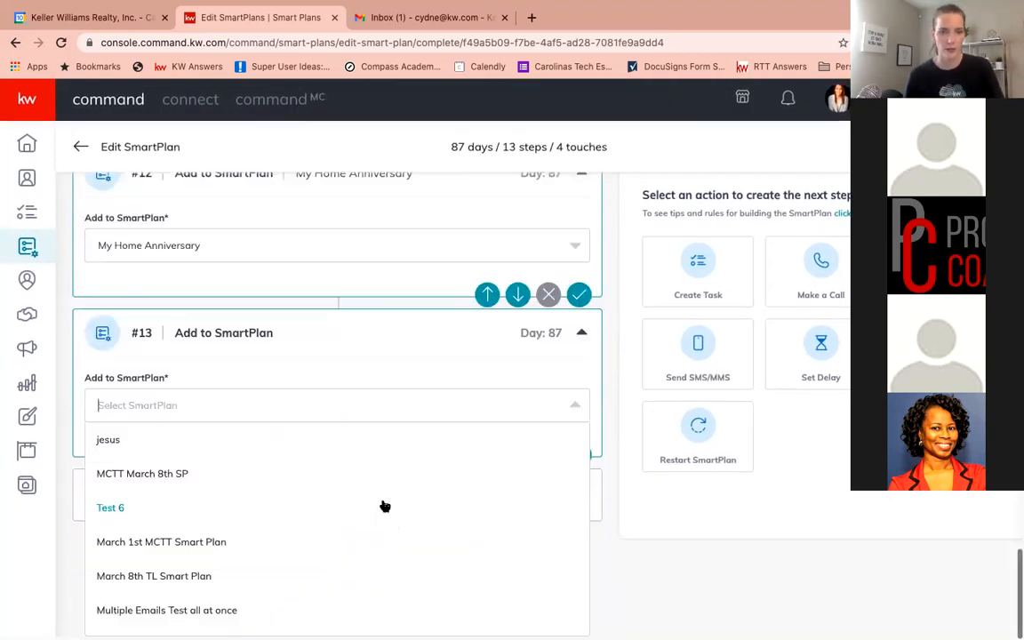
pyautogui.scroll(-5, 241, 526)
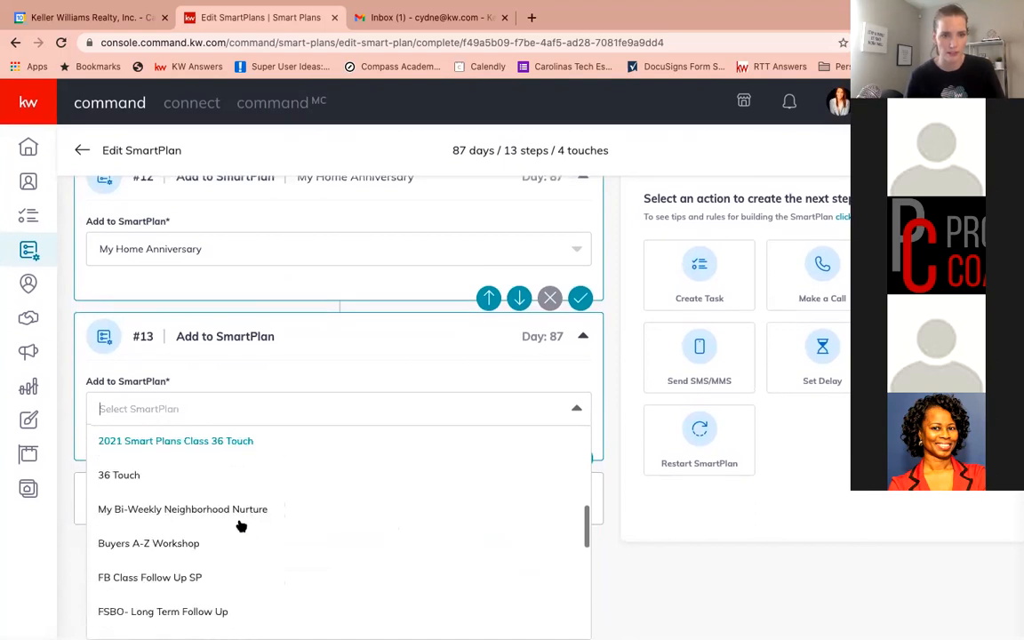
pyautogui.scroll(-5, 241, 526)
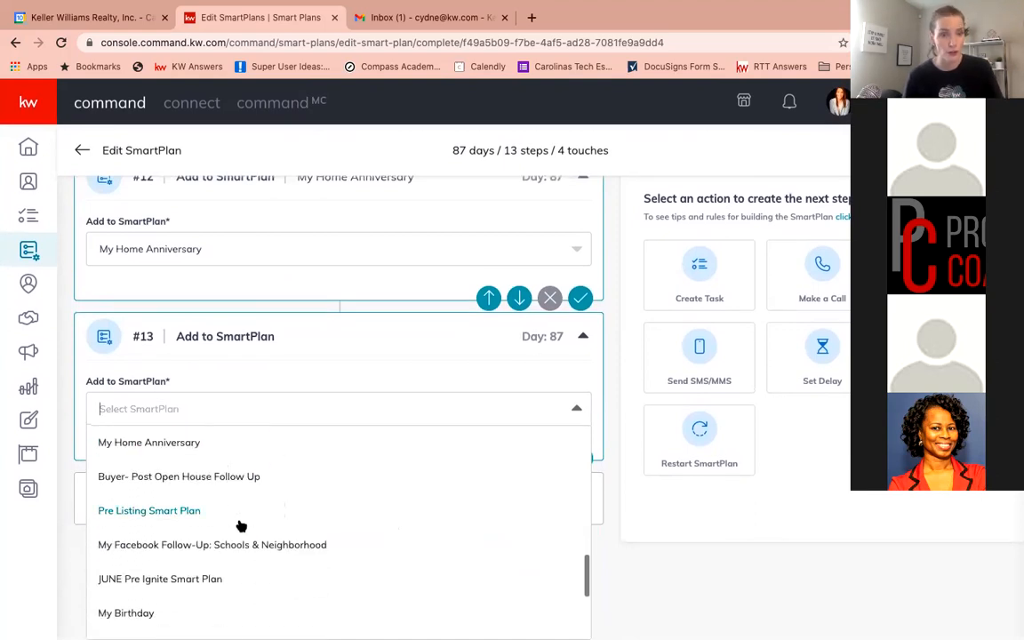
pyautogui.scroll(-3, 239, 526)
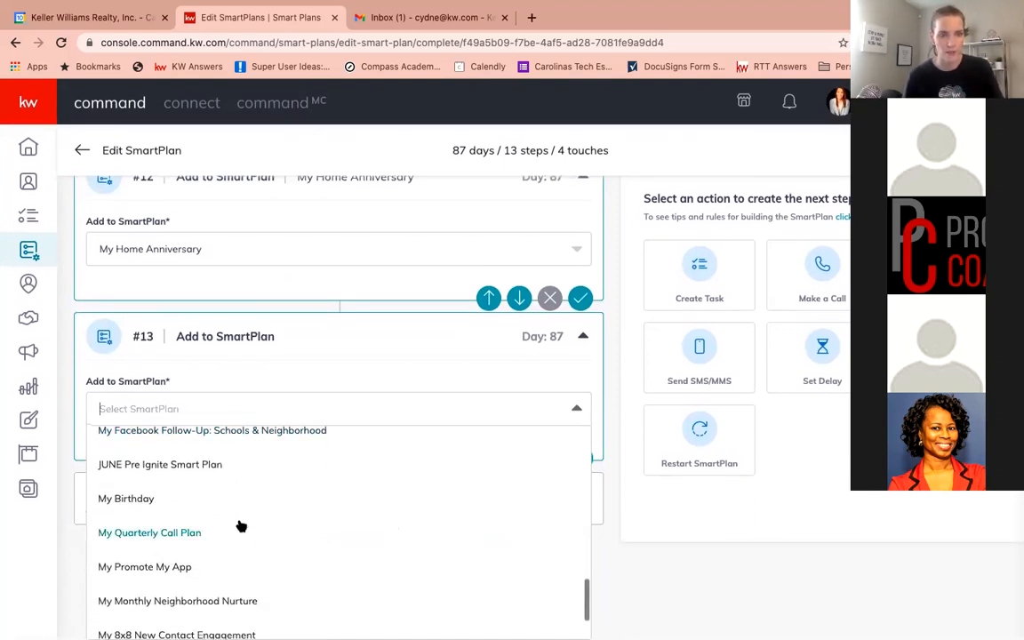
pyautogui.click(202, 505)
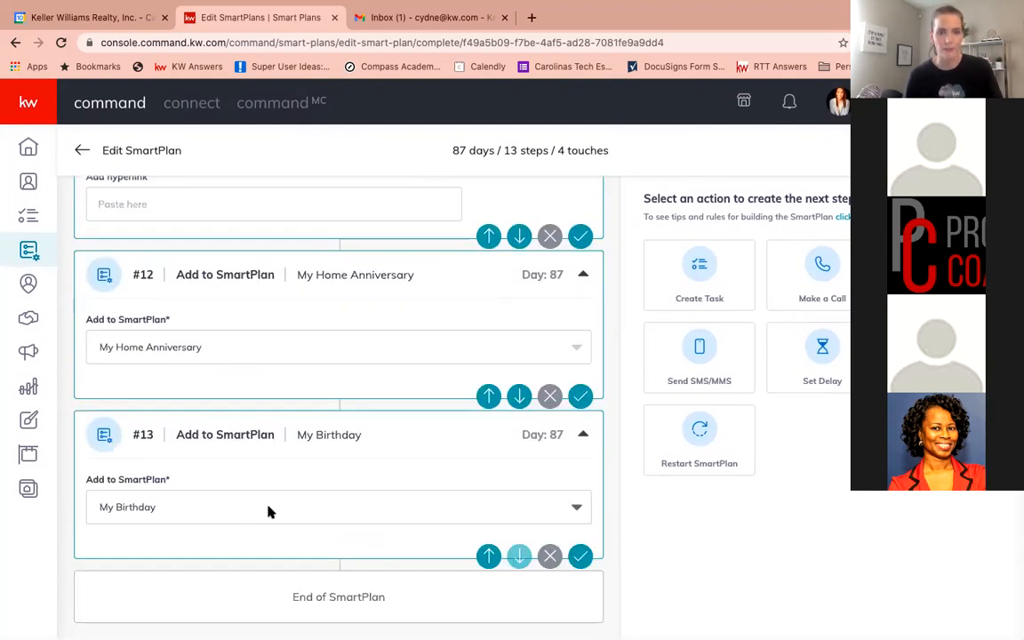
# Review the SmartPlan's steps back up to the first enrollment and dismiss the validation error dialog
pyautogui.scroll(1, 271, 512)
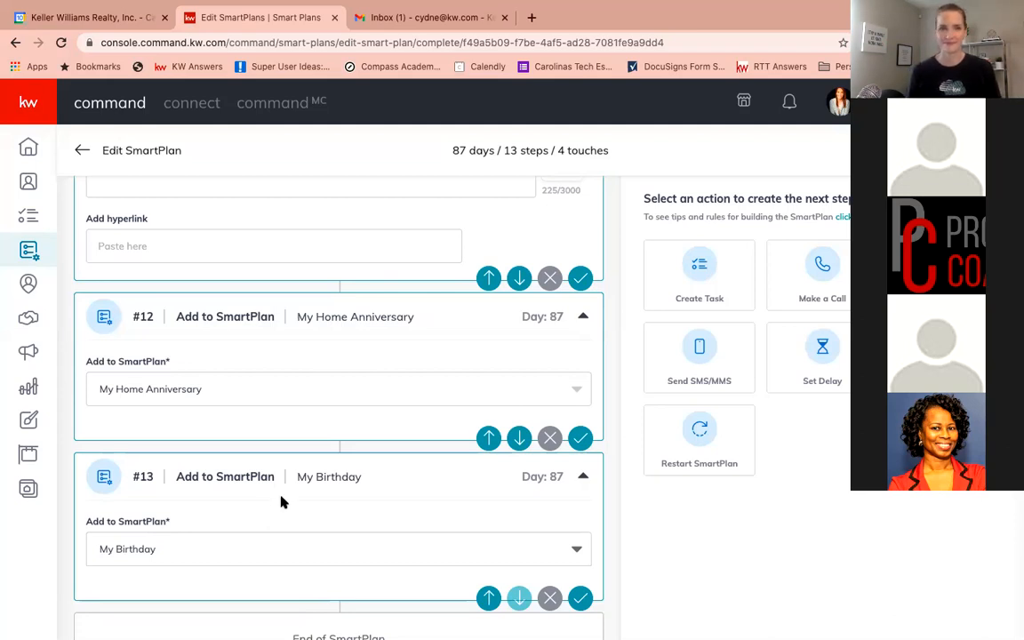
pyautogui.scroll(10, 281, 503)
pyautogui.scroll(15, 281, 503)
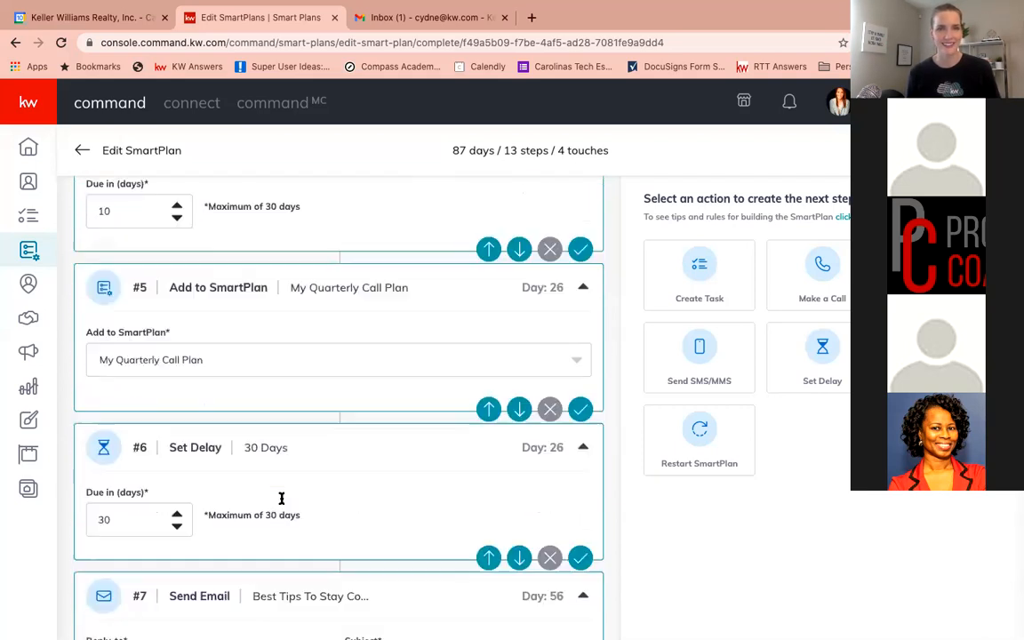
pyautogui.scroll(6, 281, 499)
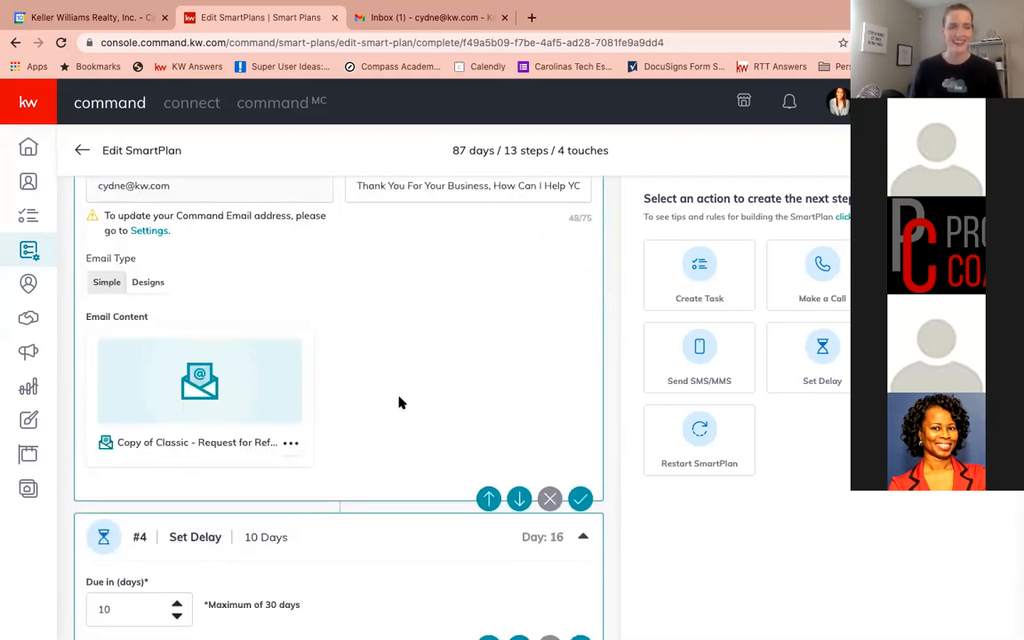
pyautogui.scroll(8, 400, 402)
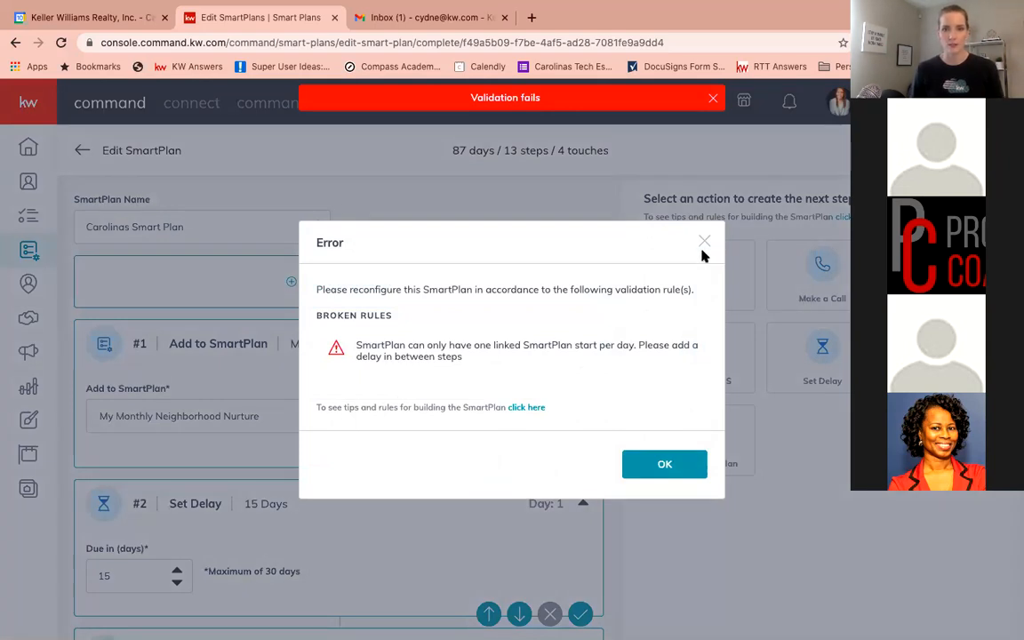
pyautogui.click(664, 464)
# Add a Set Delay step, move it between the My Home Anniversary and My Birthday steps, and set it to 2 days
pyautogui.scroll(-20, 347, 442)
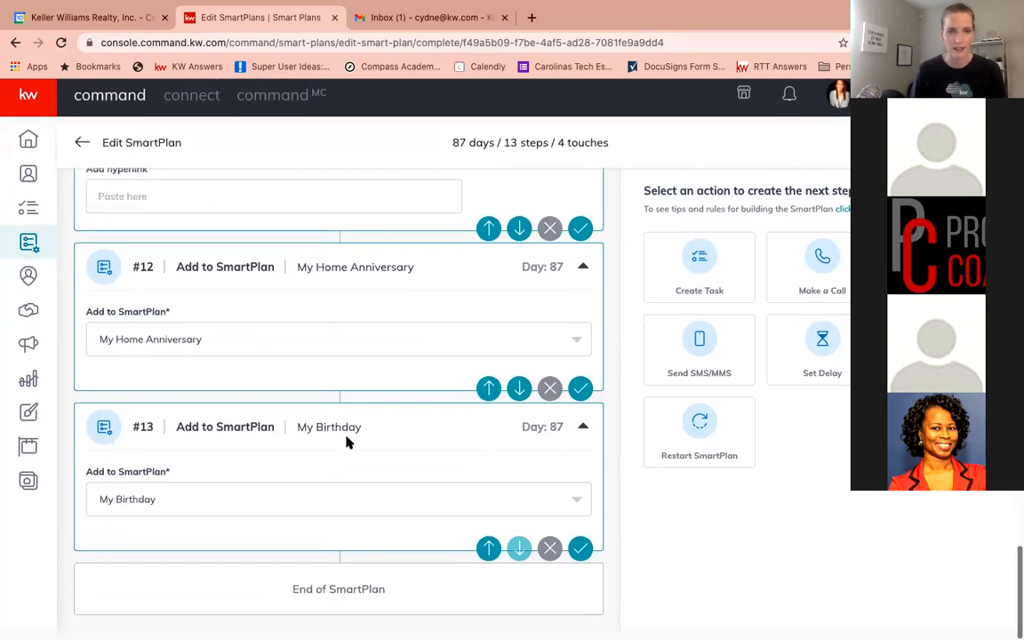
pyautogui.click(823, 351)
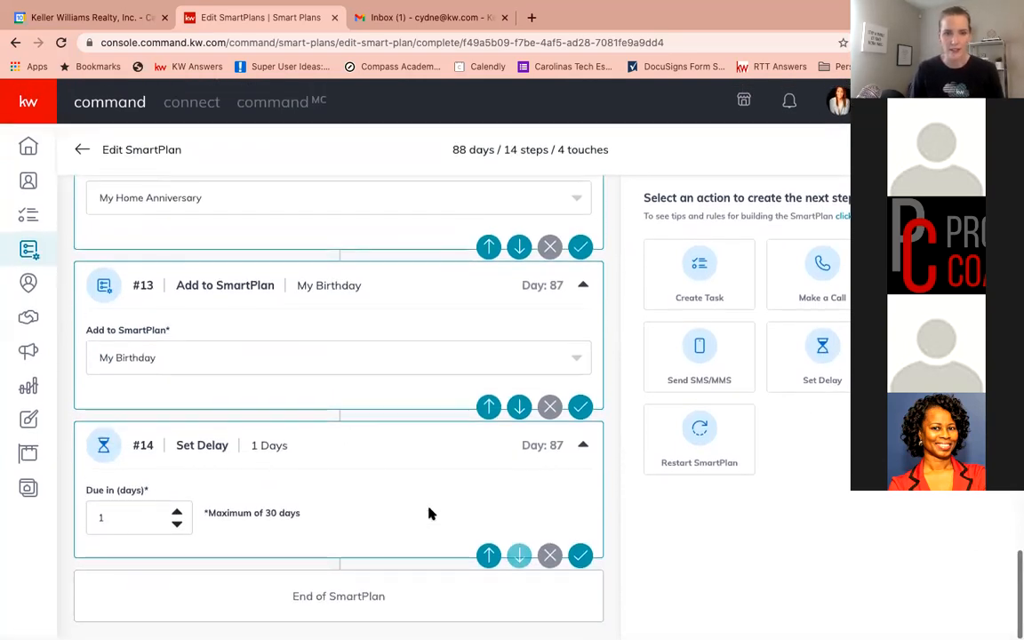
pyautogui.click(488, 556)
pyautogui.scroll(2, 449, 484)
pyautogui.scroll(-2, 449, 485)
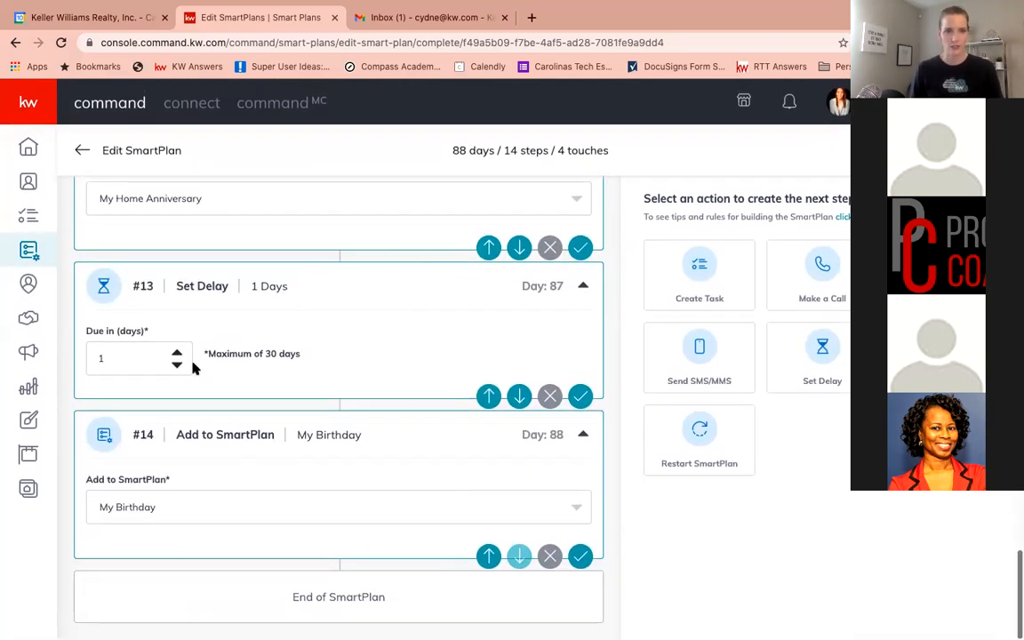
pyautogui.click(177, 353)
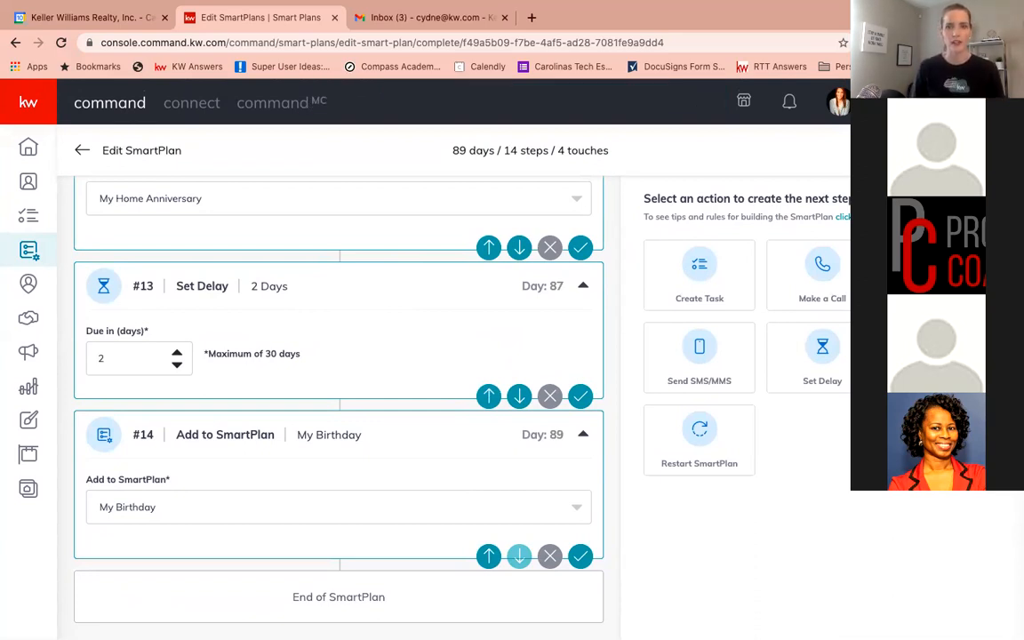
# Open the Add Clients to SmartPlan dialog and browse its tag filter and sort options
pyautogui.scroll(3, 338, 400)
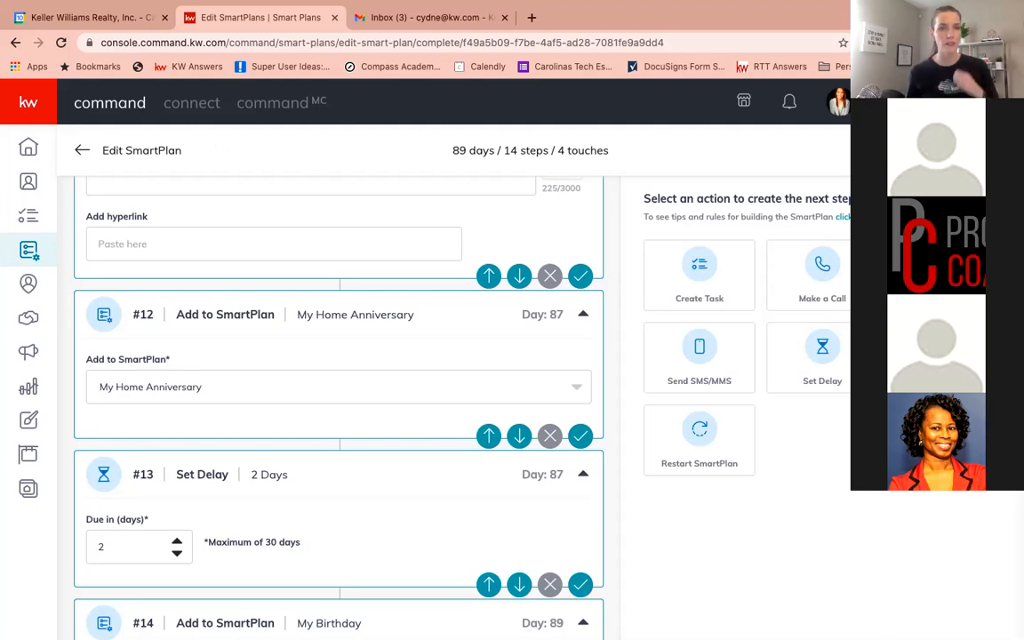
pyautogui.click(939, 151)
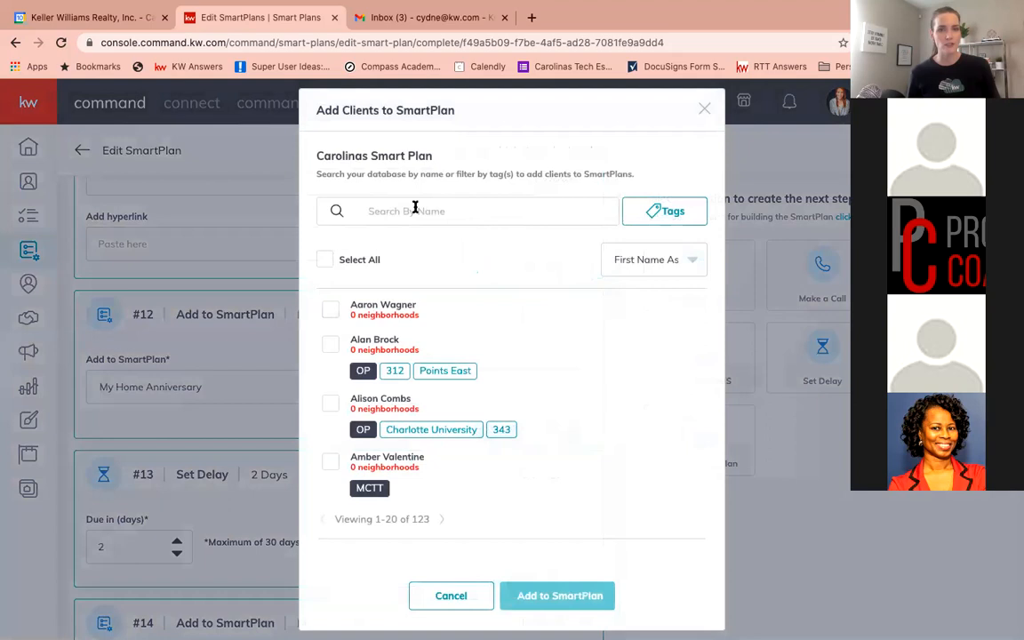
pyautogui.click(658, 212)
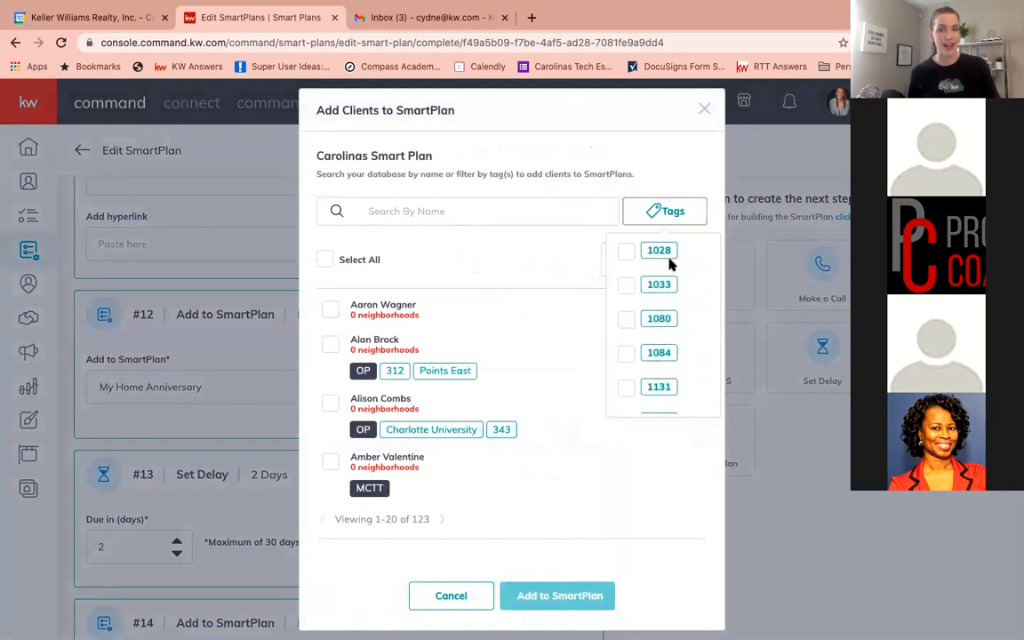
pyautogui.click(659, 211)
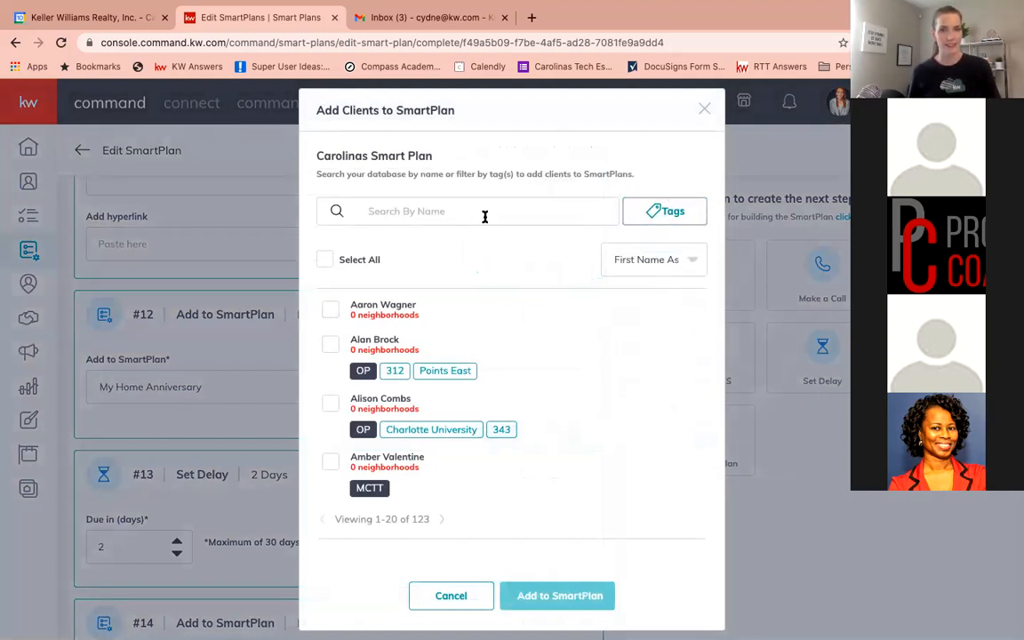
pyautogui.click(640, 261)
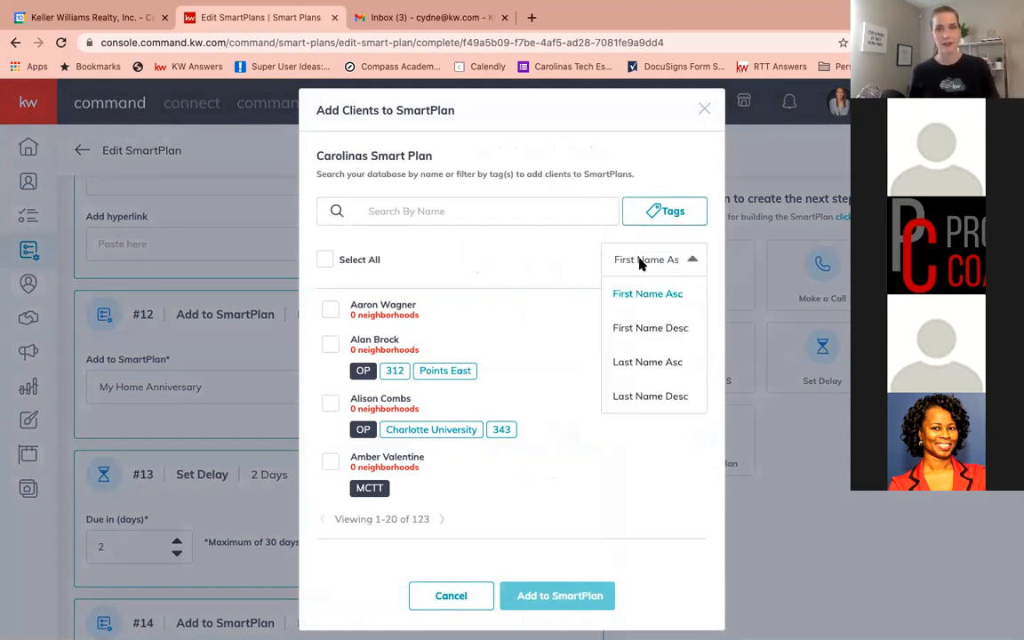
pyautogui.click(329, 267)
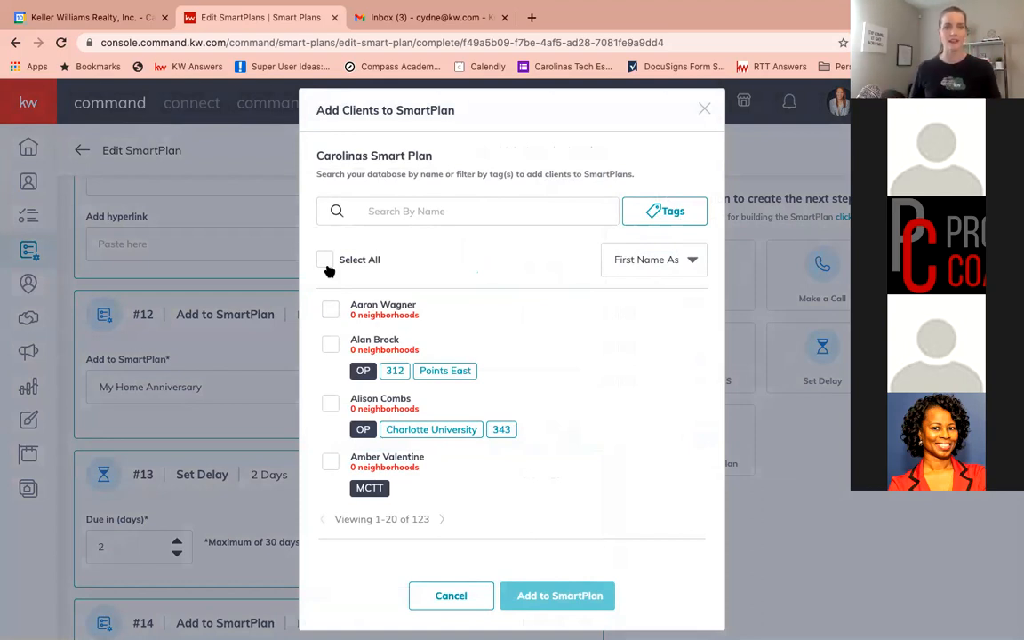
# Search contacts for "test", select only the Test Client contact, and add it to the SmartPlan
pyautogui.click(430, 202)
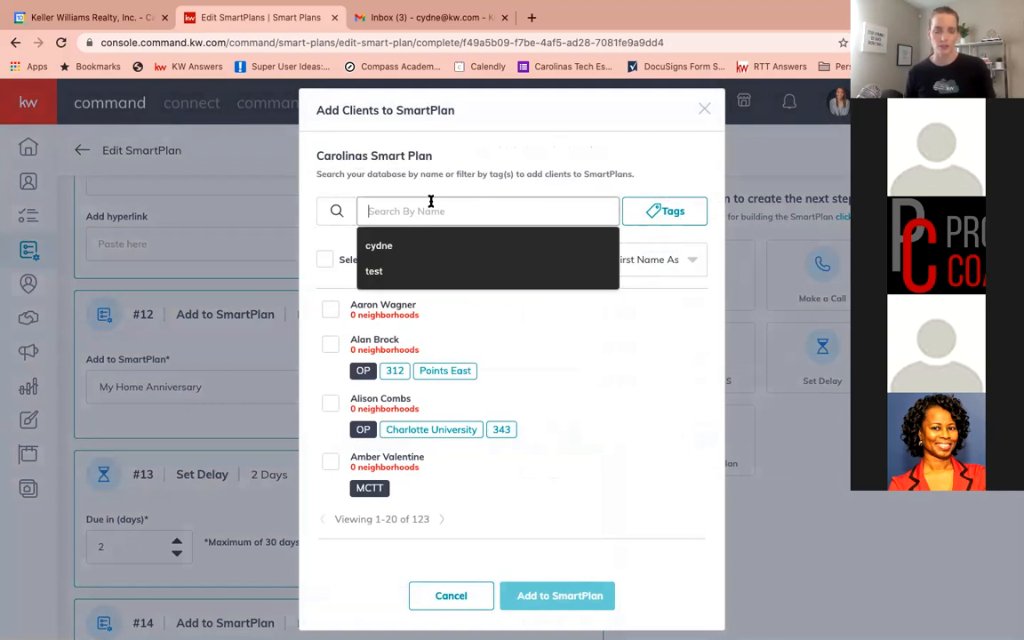
pyautogui.write('test')
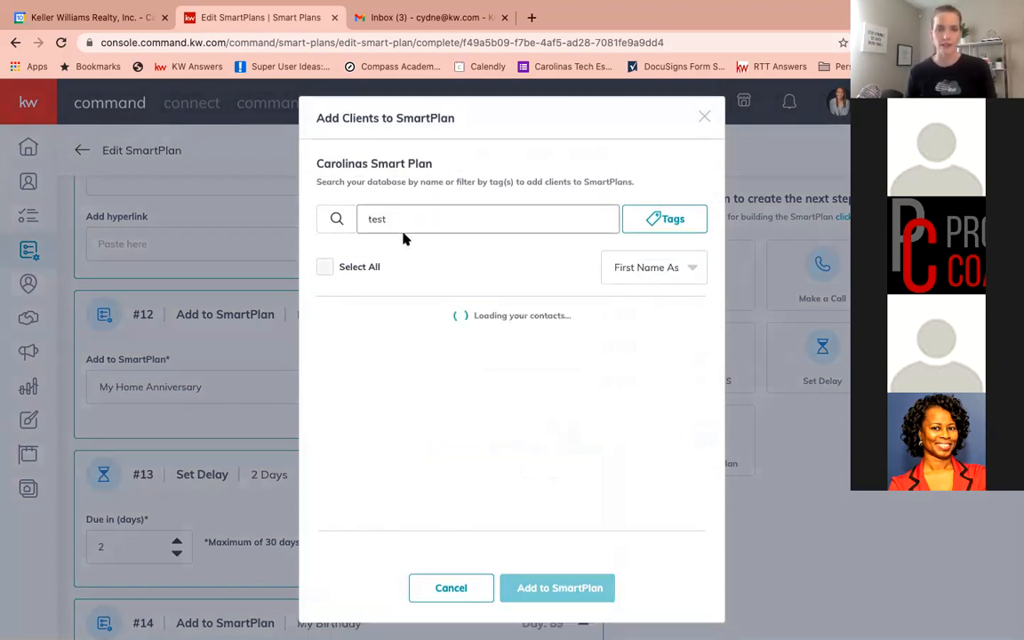
pyautogui.click(336, 311)
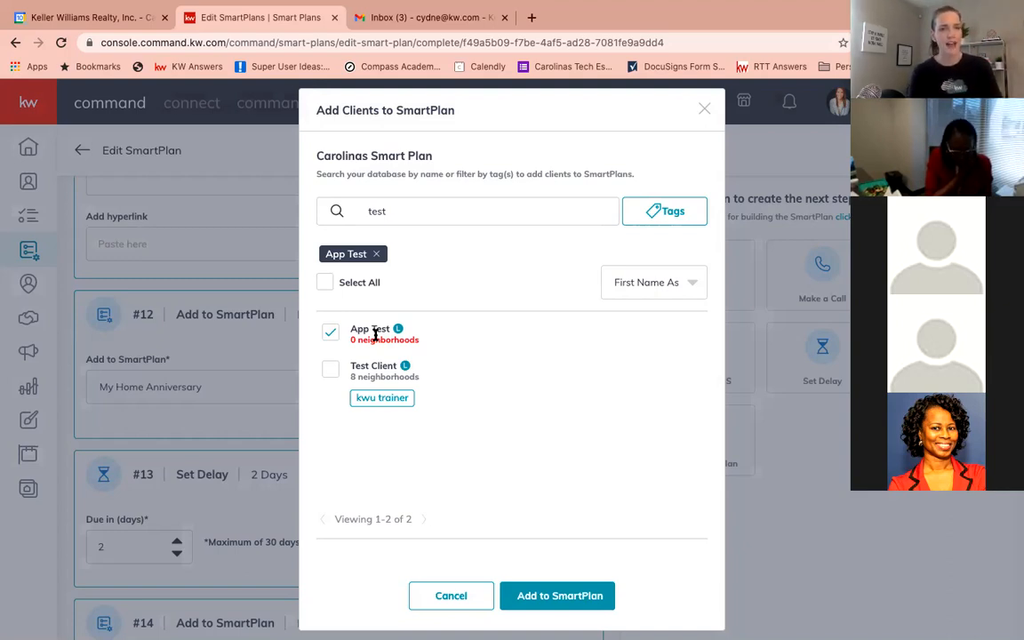
pyautogui.click(331, 333)
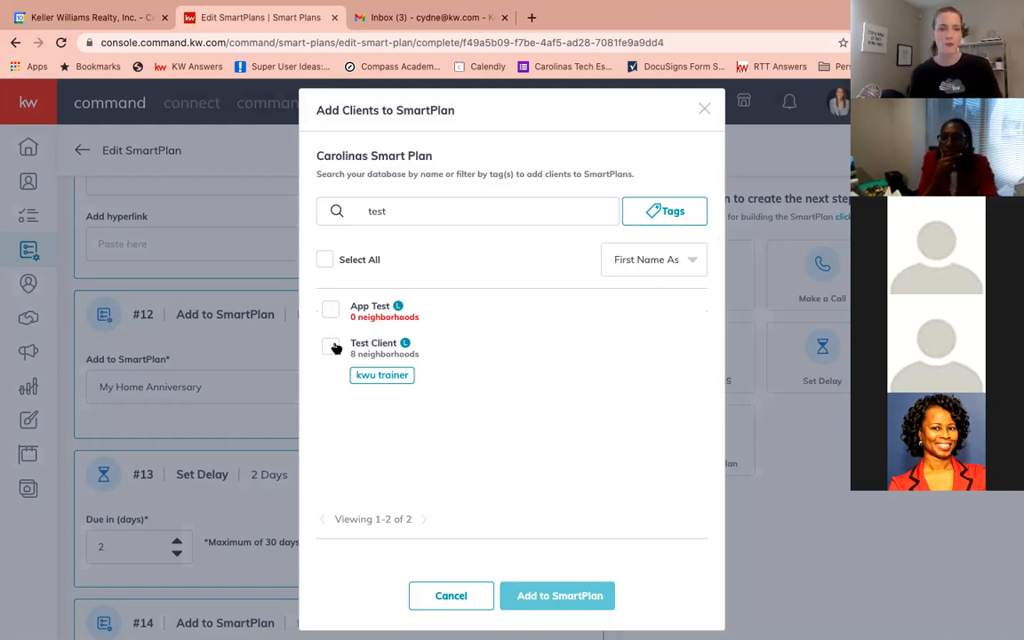
pyautogui.click(331, 346)
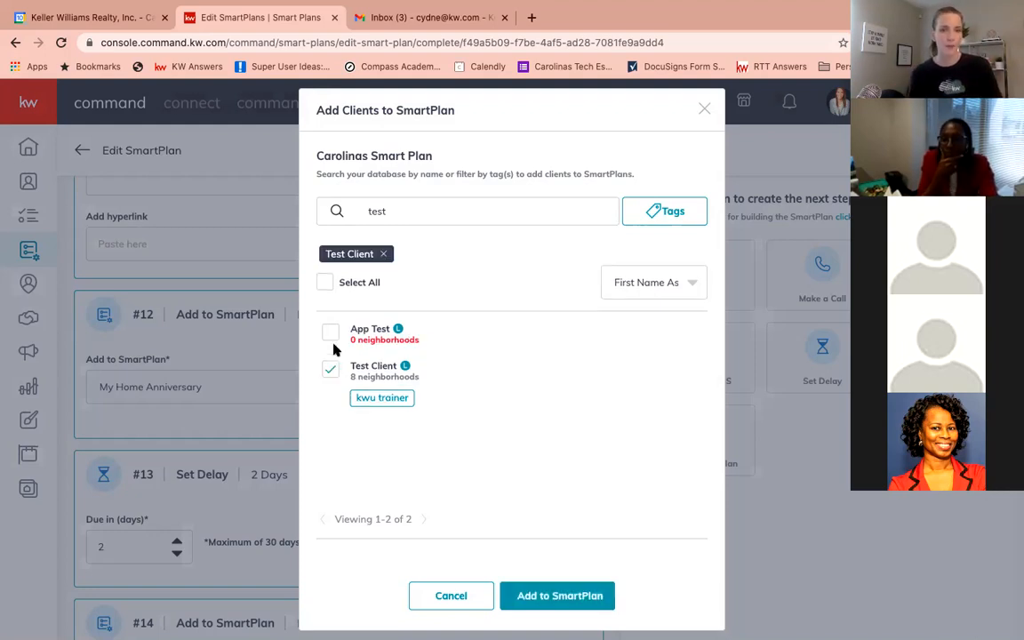
pyautogui.click(562, 596)
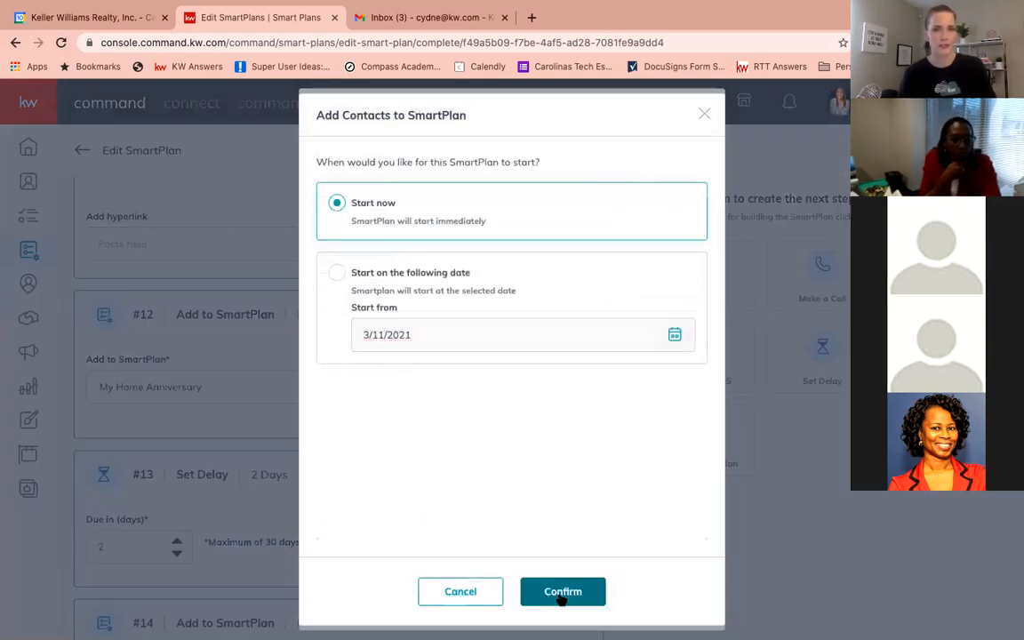
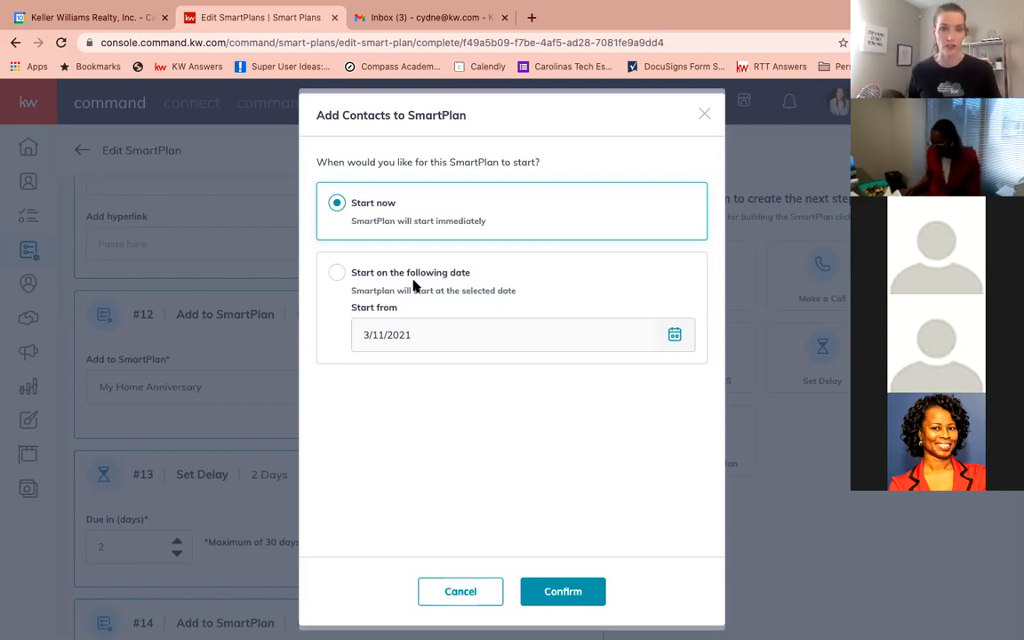
# Schedule the SmartPlan to start on 3/11/2021, review the plan's steps, and confirm subscribing Test Client
pyautogui.click(338, 274)
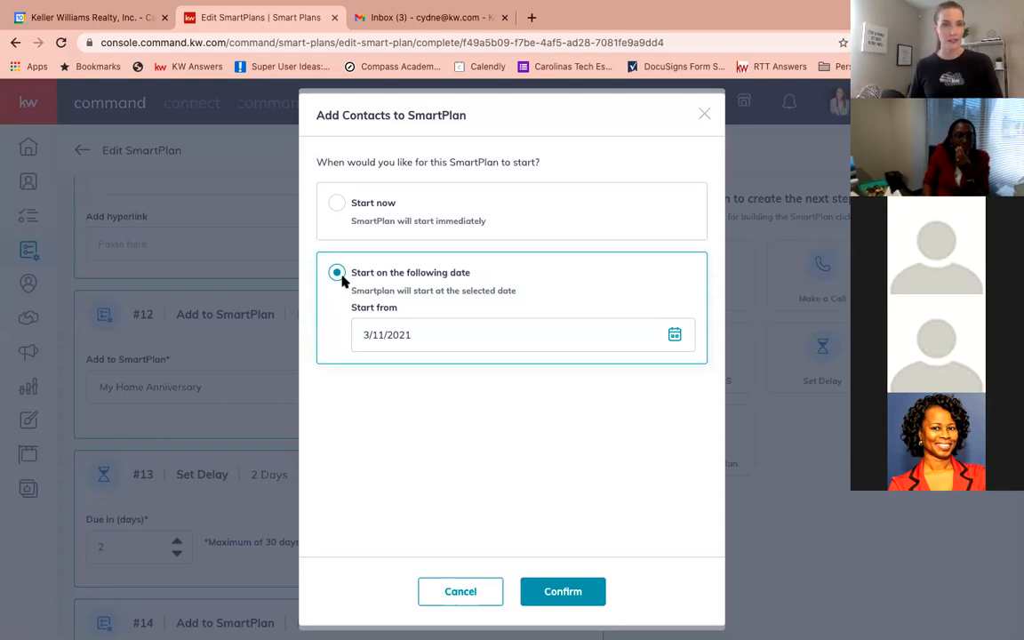
pyautogui.click(562, 589)
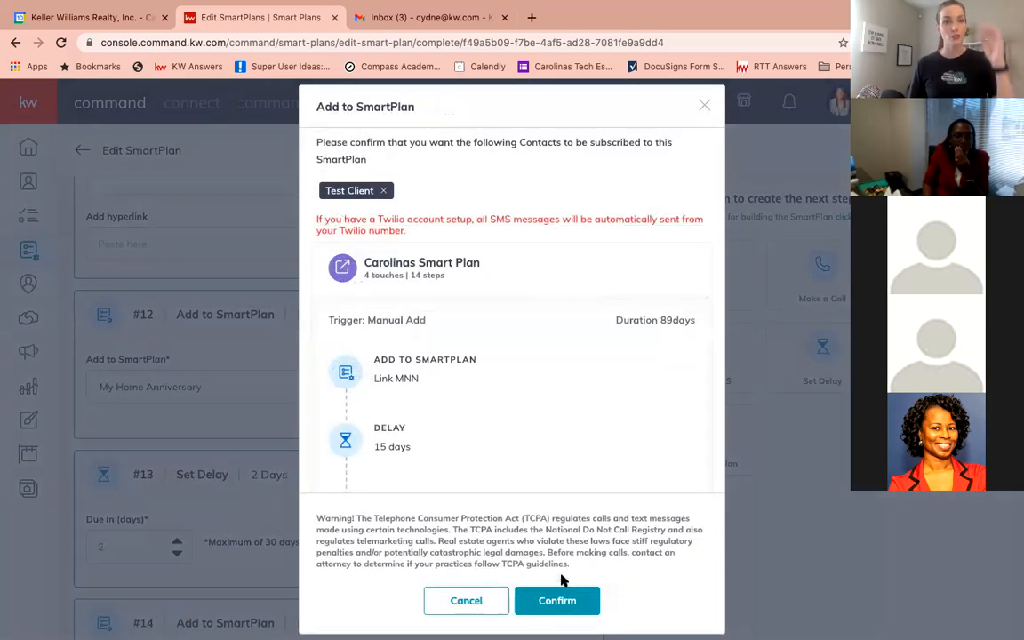
pyautogui.scroll(1, 283, 147)
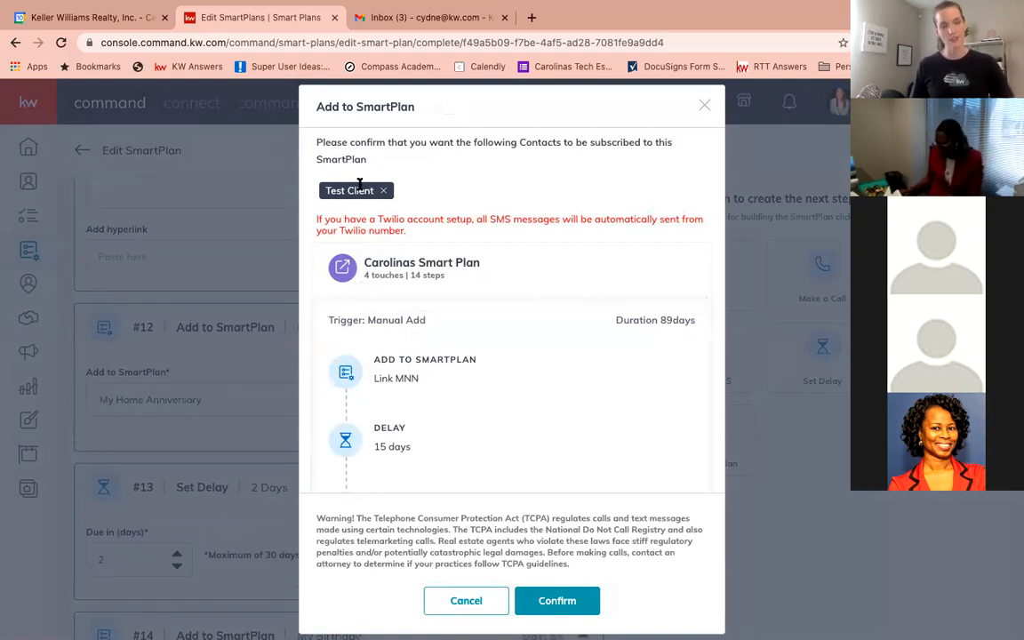
pyautogui.scroll(-1, 416, 379)
pyautogui.scroll(-5, 416, 382)
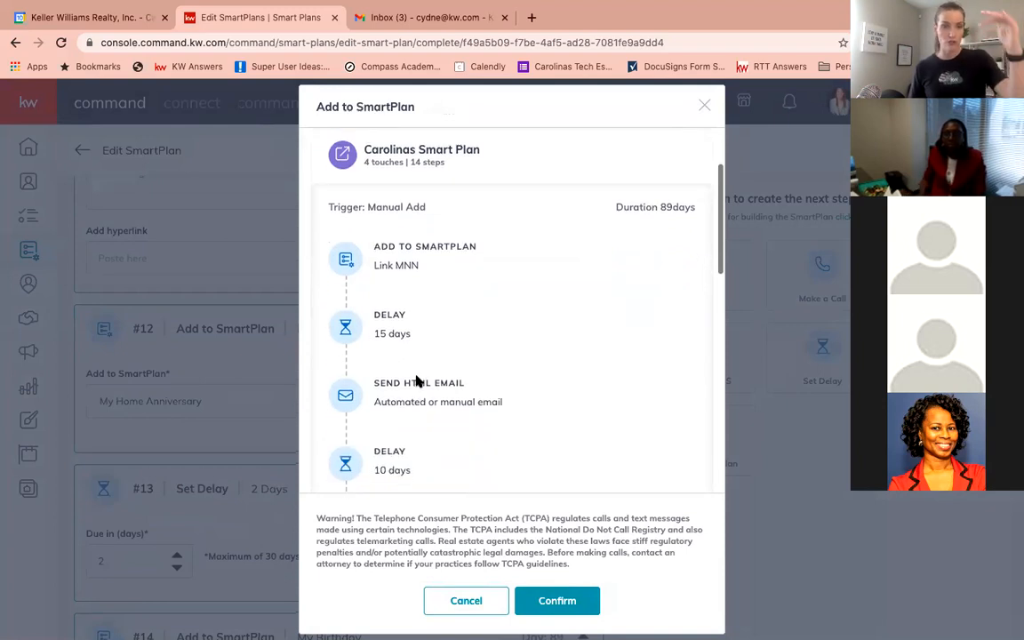
pyautogui.scroll(-3, 416, 380)
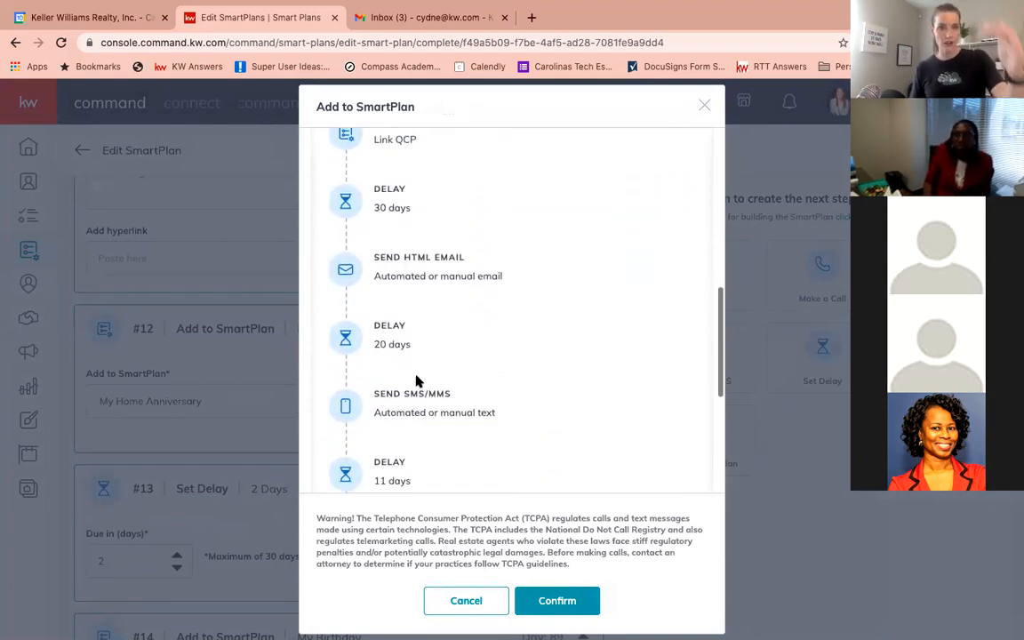
pyautogui.click(556, 598)
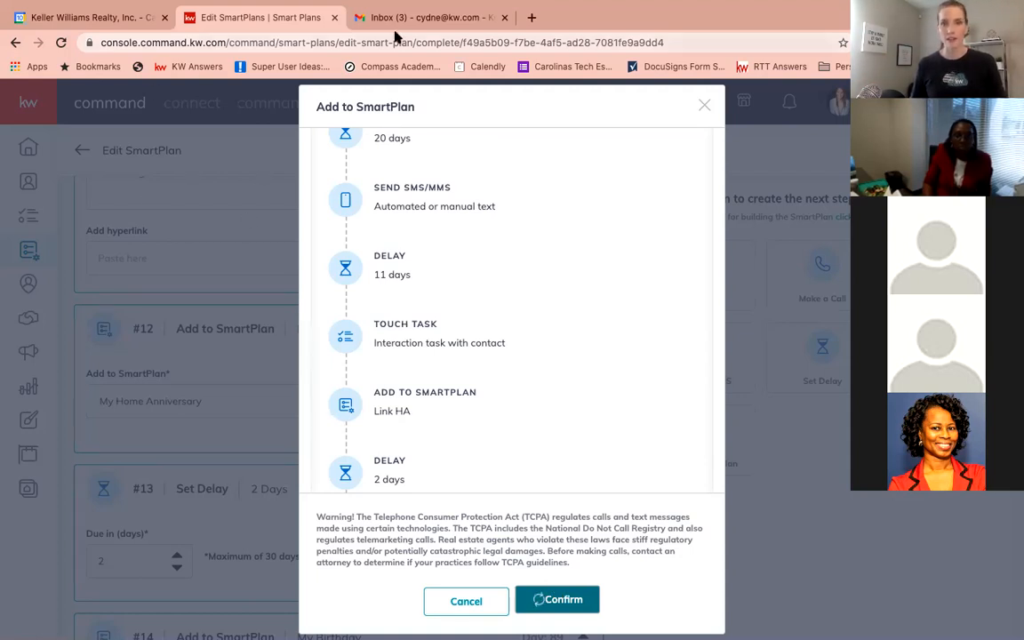
# Open agent.kw.com in a new browser tab and go to the Contacts list
pyautogui.click(532, 17)
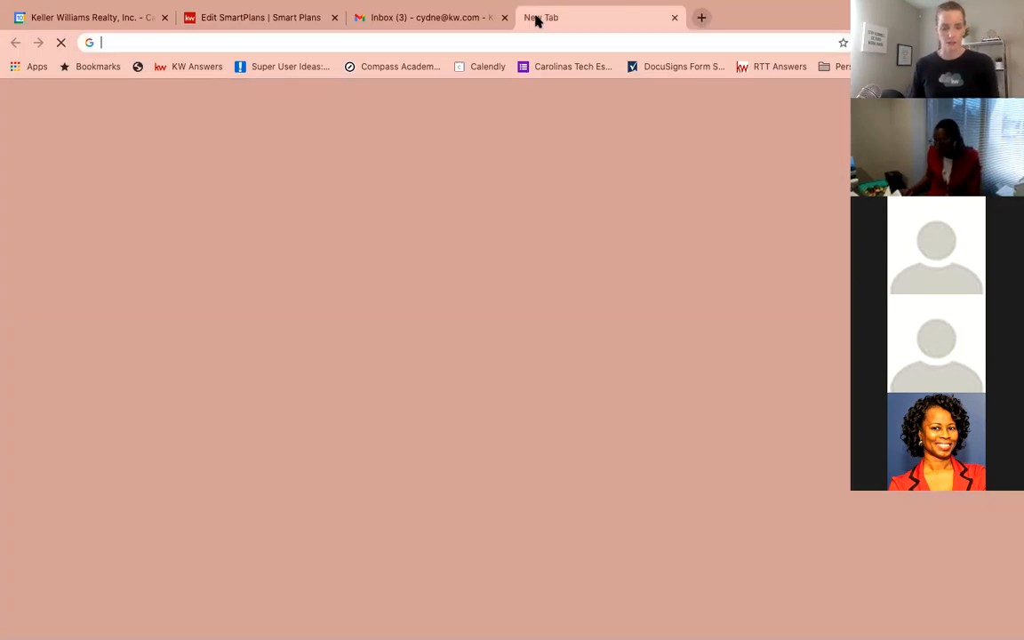
pyautogui.write('ag')
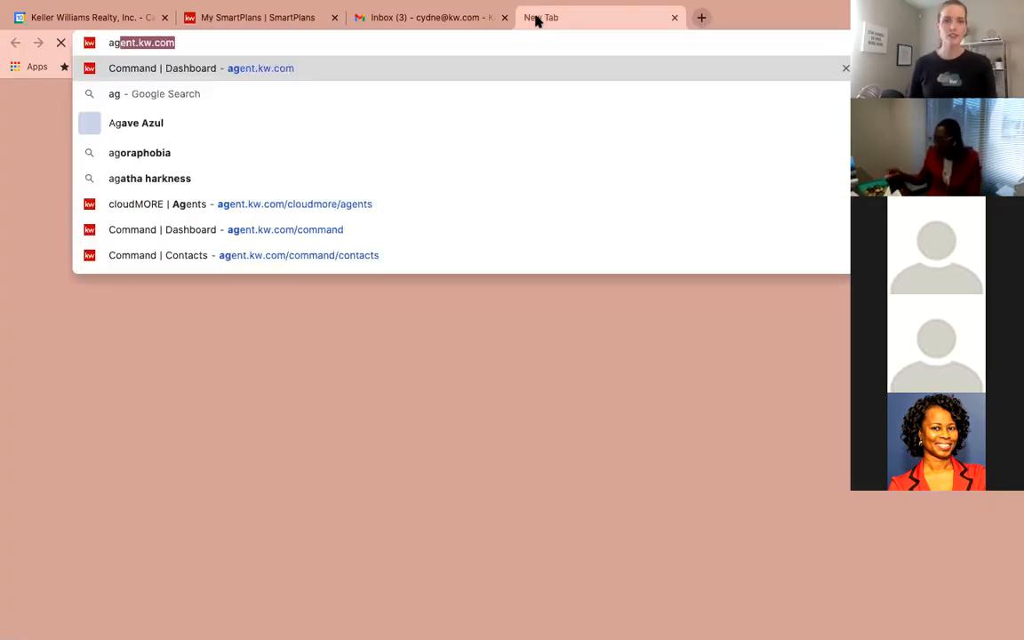
pyautogui.press('Return')
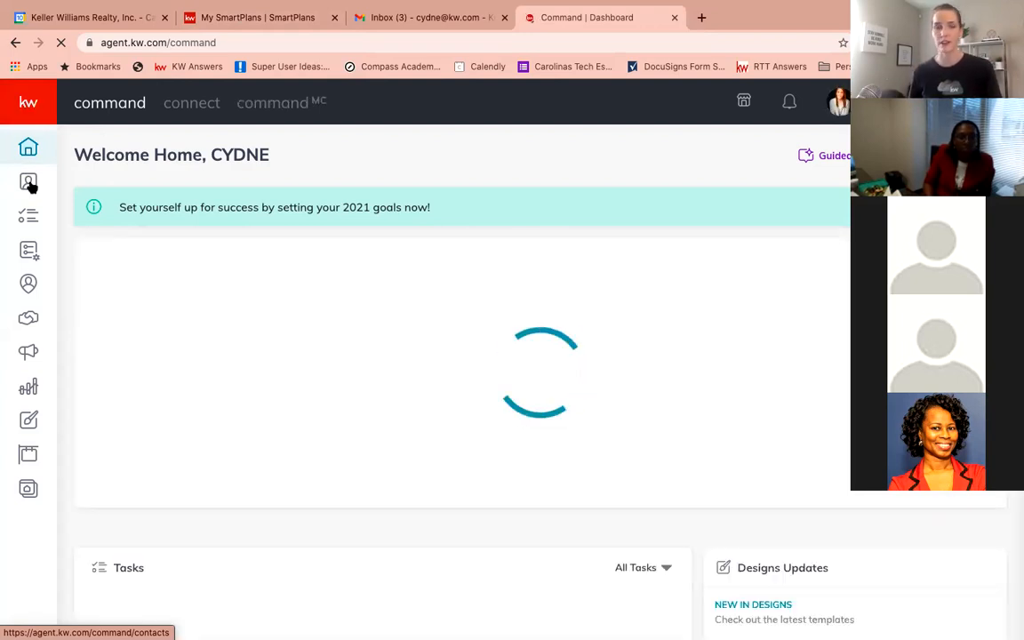
pyautogui.click(28, 183)
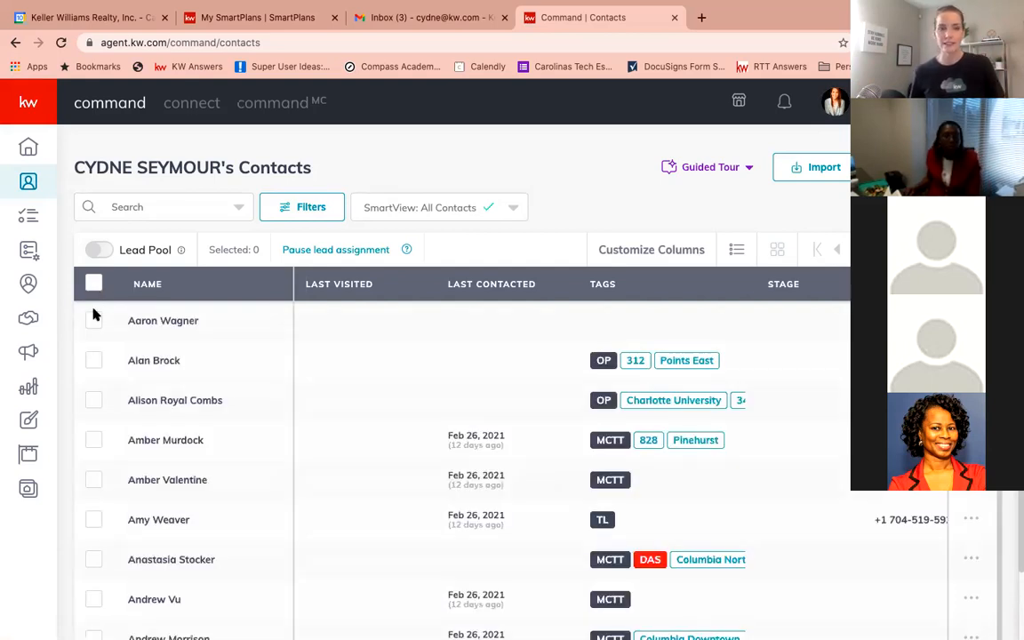
# Select the first two contacts and start bulk-adding them to Carolinas Smart Plan
pyautogui.click(95, 322)
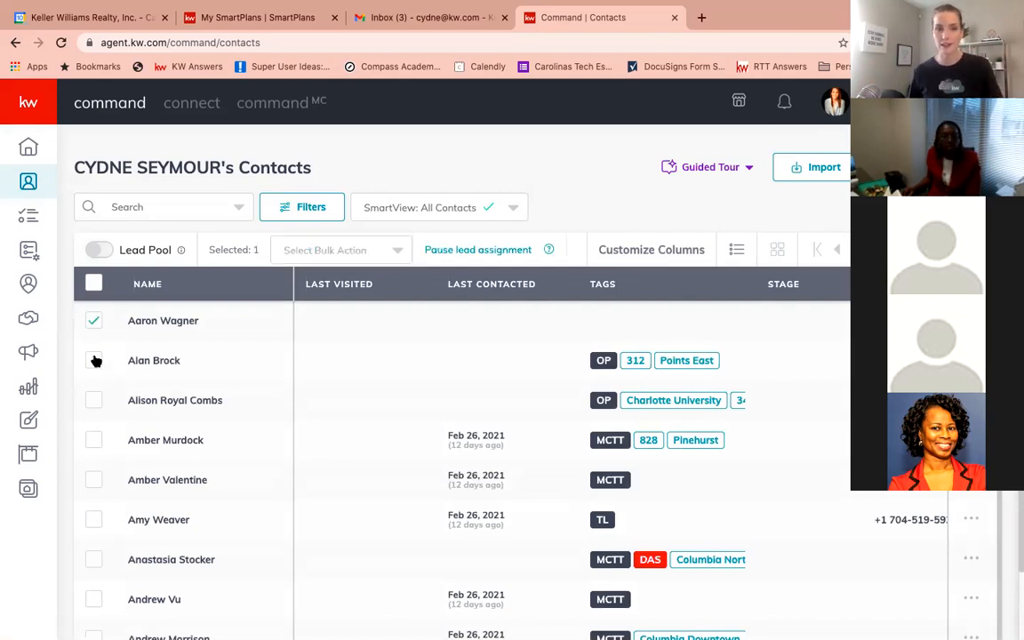
pyautogui.click(94, 360)
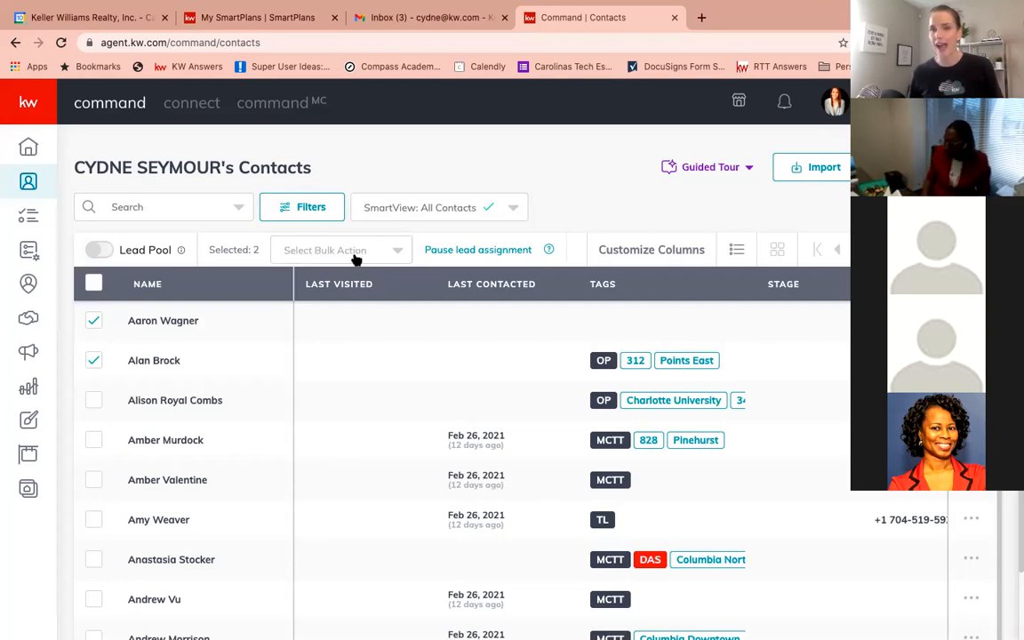
pyautogui.click(386, 256)
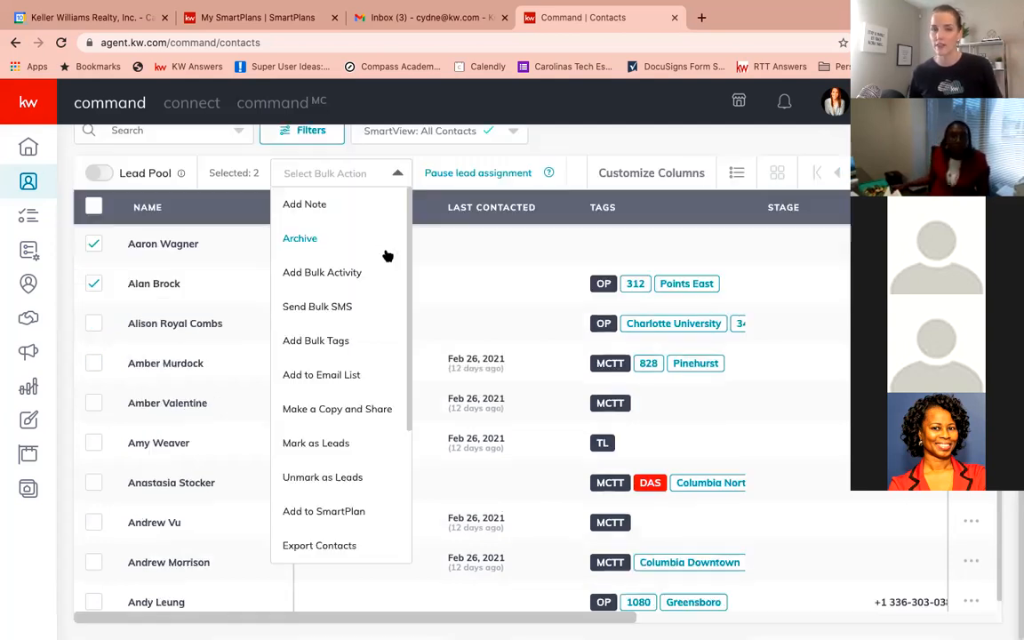
pyautogui.click(344, 513)
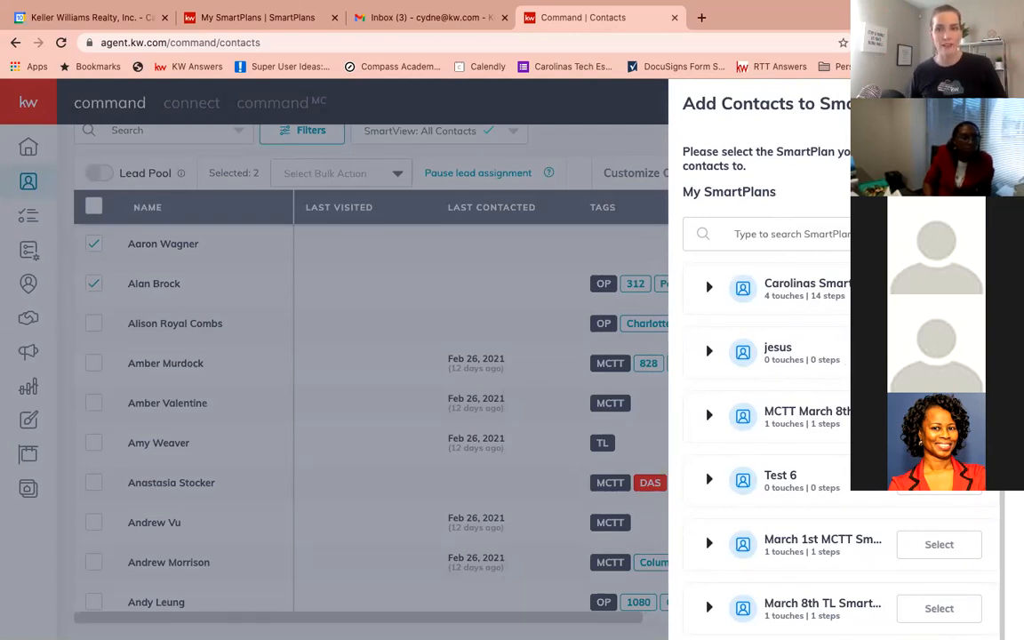
pyautogui.click(939, 289)
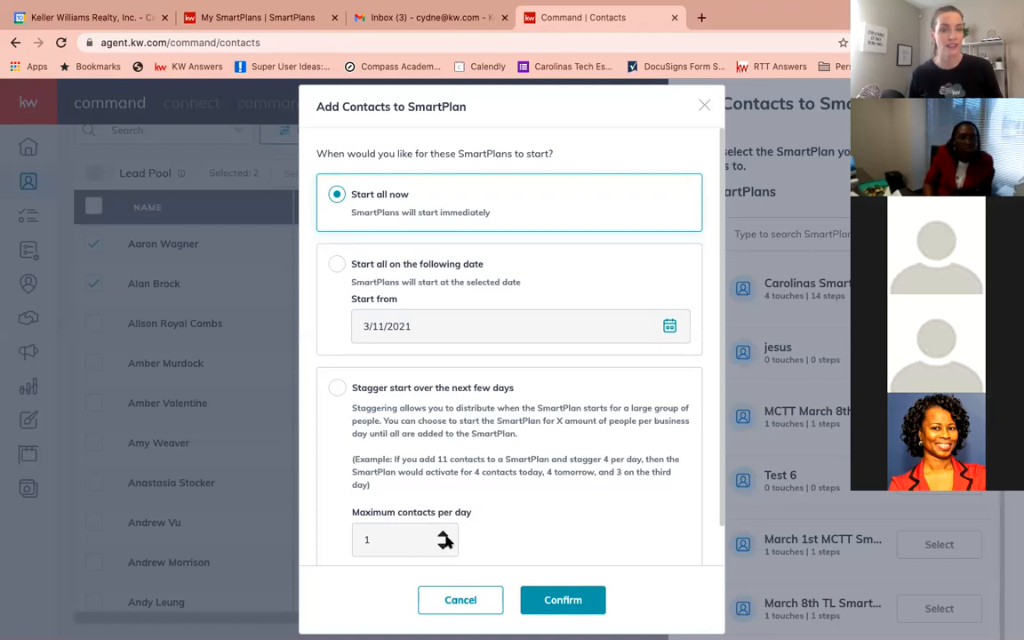
# Choose a staggered start with a maximum of 2 contacts per day, then close the dialog without confirming
pyautogui.click(337, 387)
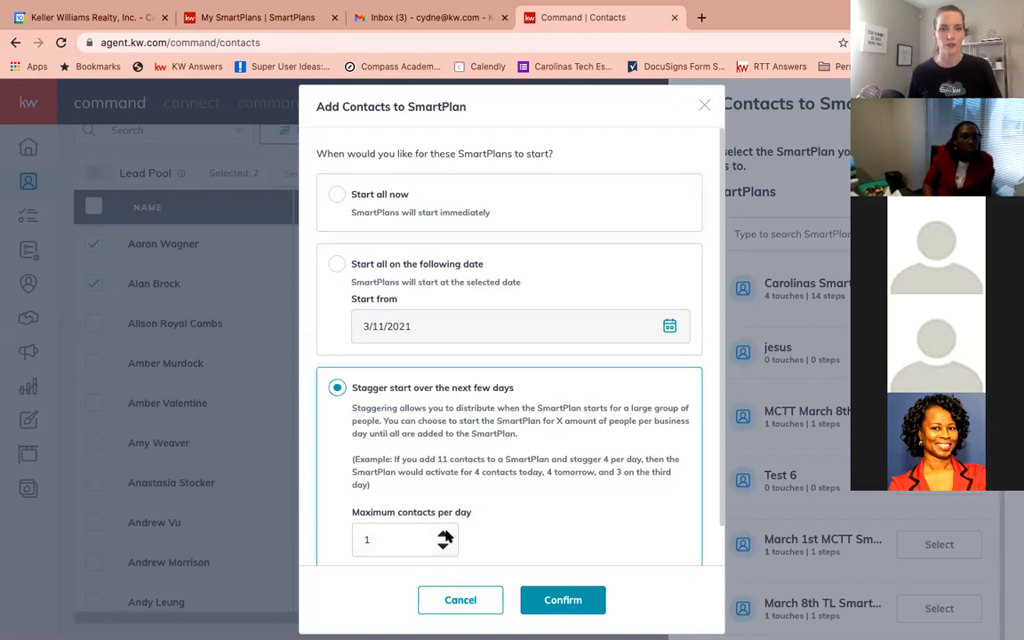
pyautogui.click(443, 534)
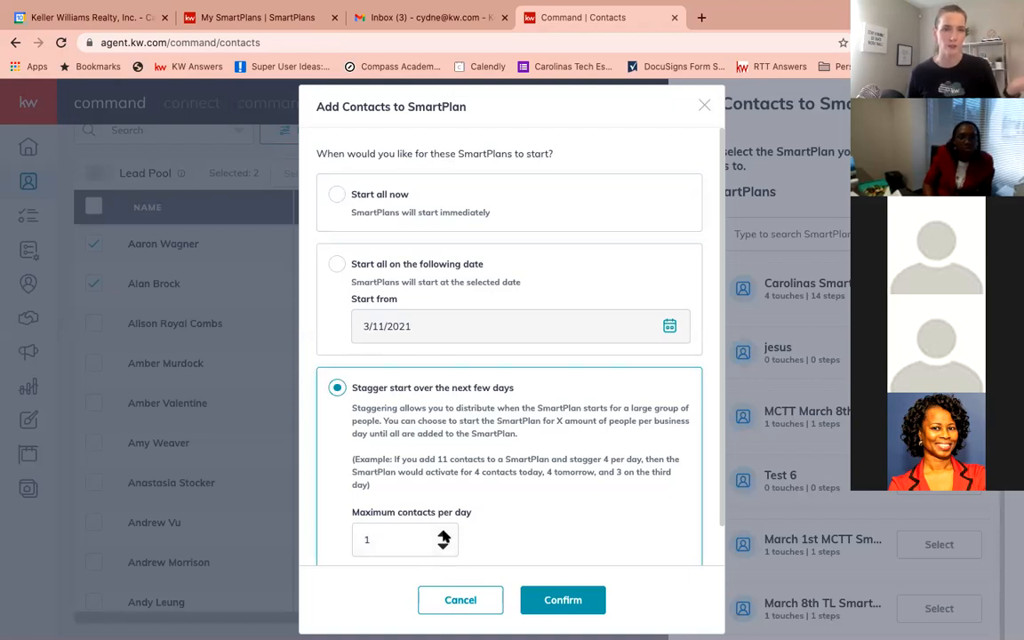
pyautogui.click(443, 536)
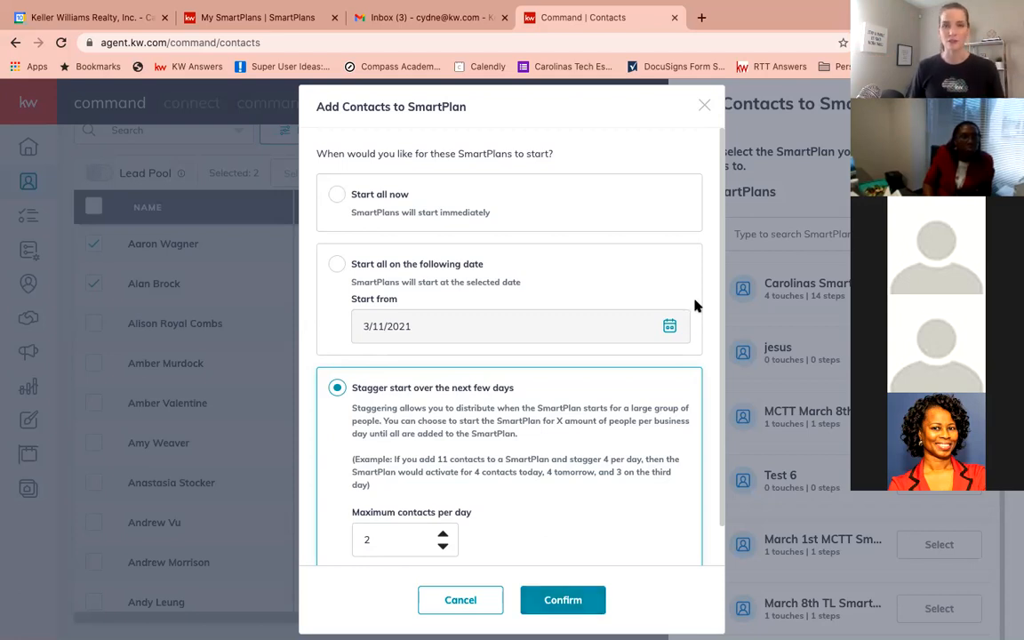
pyautogui.click(704, 107)
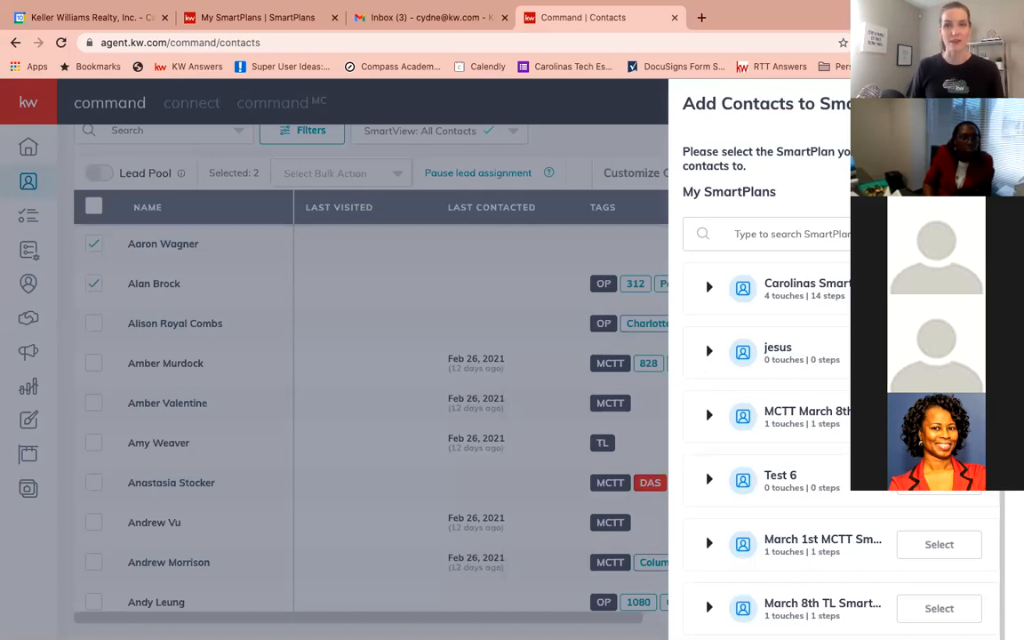
# Close the SmartPlan selection panel and deselect both contacts
pyautogui.click(524, 220)
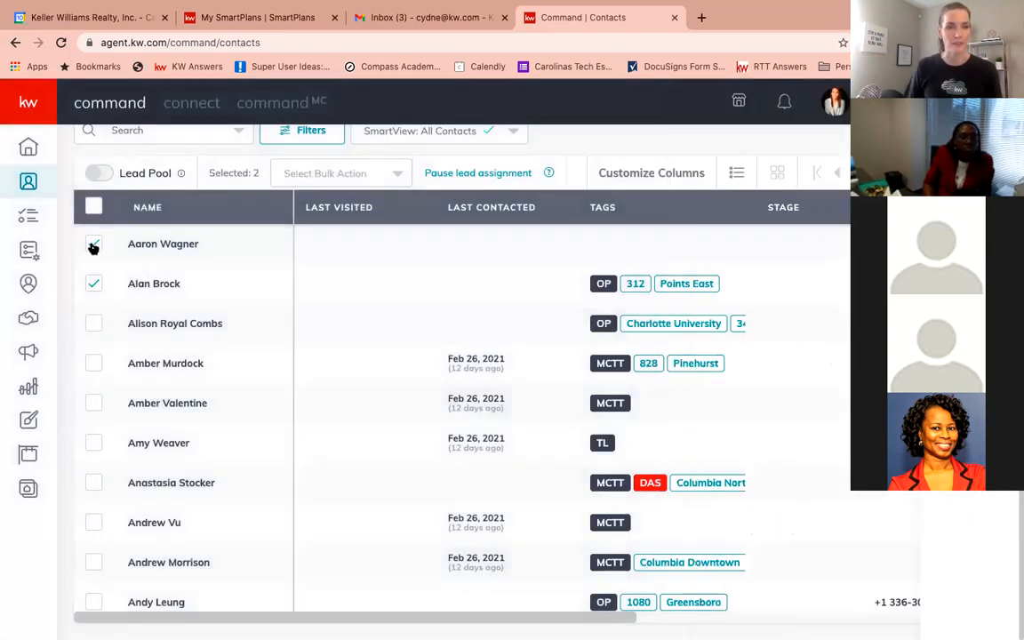
pyautogui.click(93, 246)
pyautogui.click(93, 284)
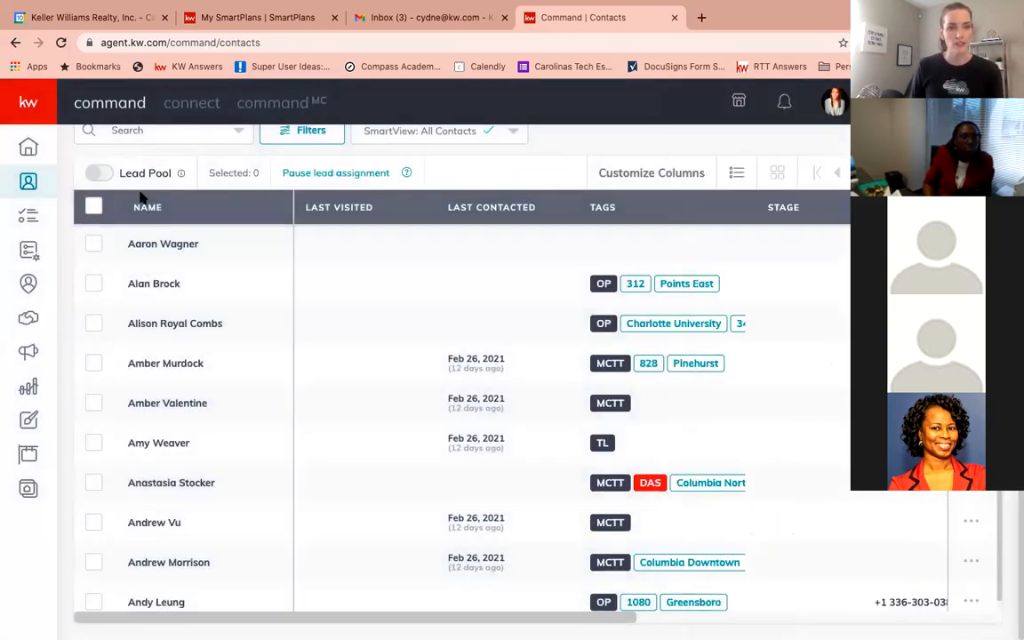
# Search contacts for "test" and check the SmartPlans tab of App Test and Test Client
pyautogui.click(144, 130)
pyautogui.write('test')
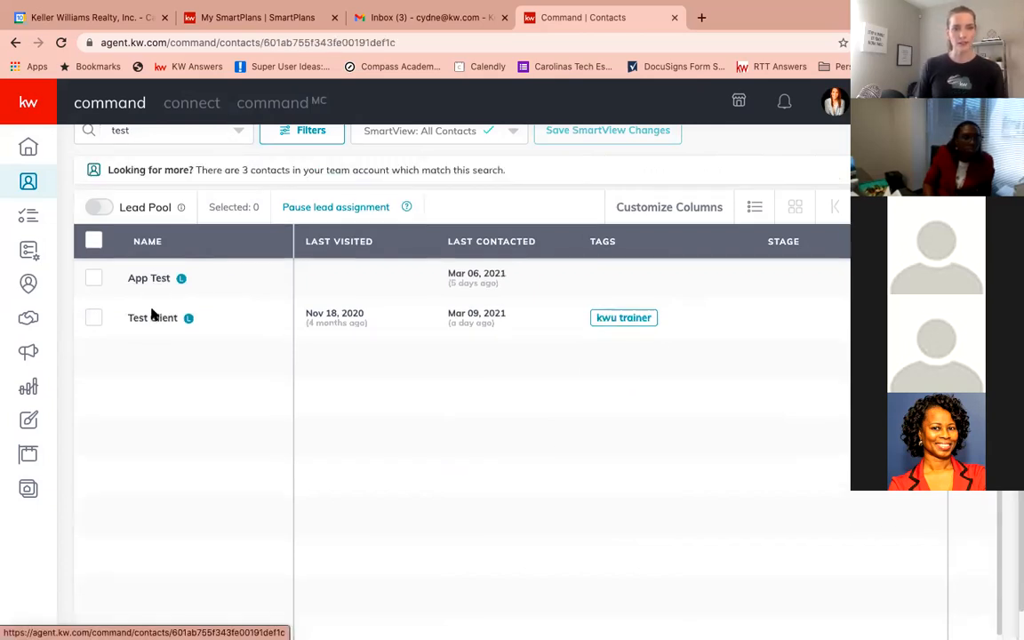
pyautogui.click(152, 314)
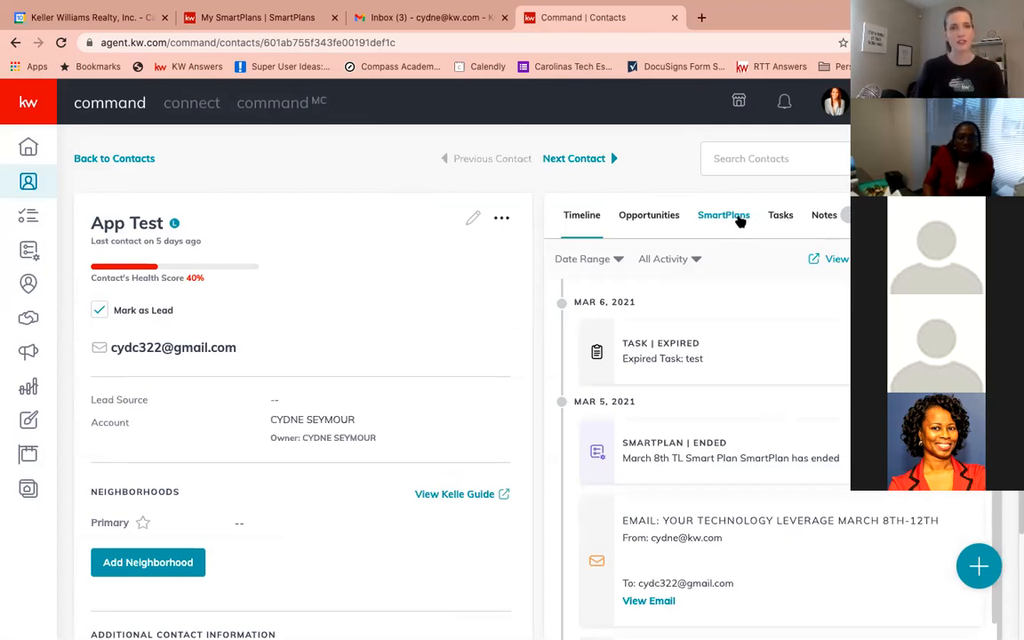
pyautogui.click(740, 221)
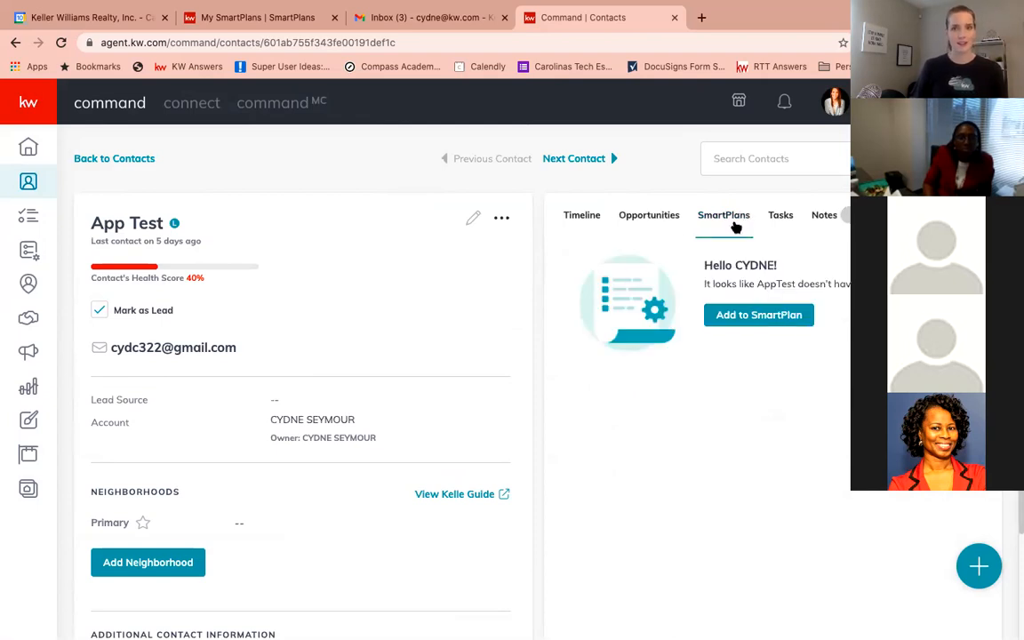
pyautogui.click(147, 158)
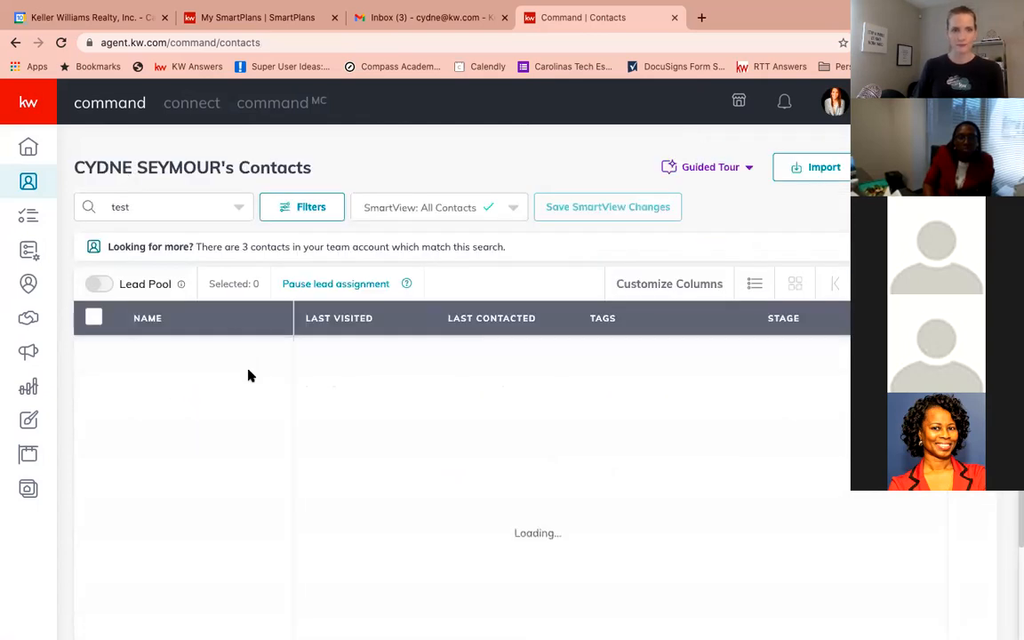
pyautogui.click(152, 395)
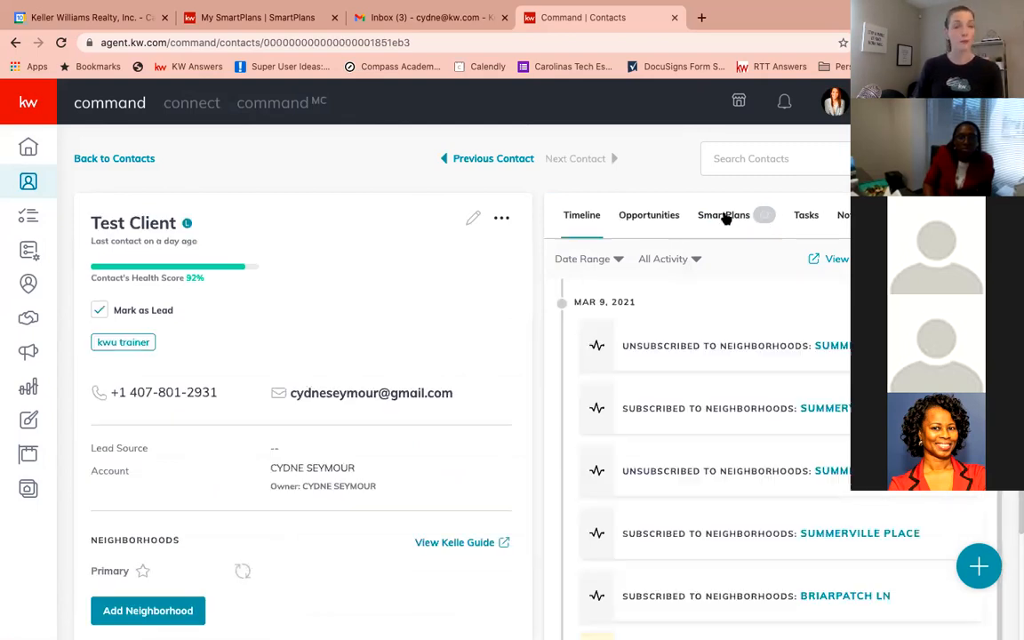
pyautogui.click(725, 216)
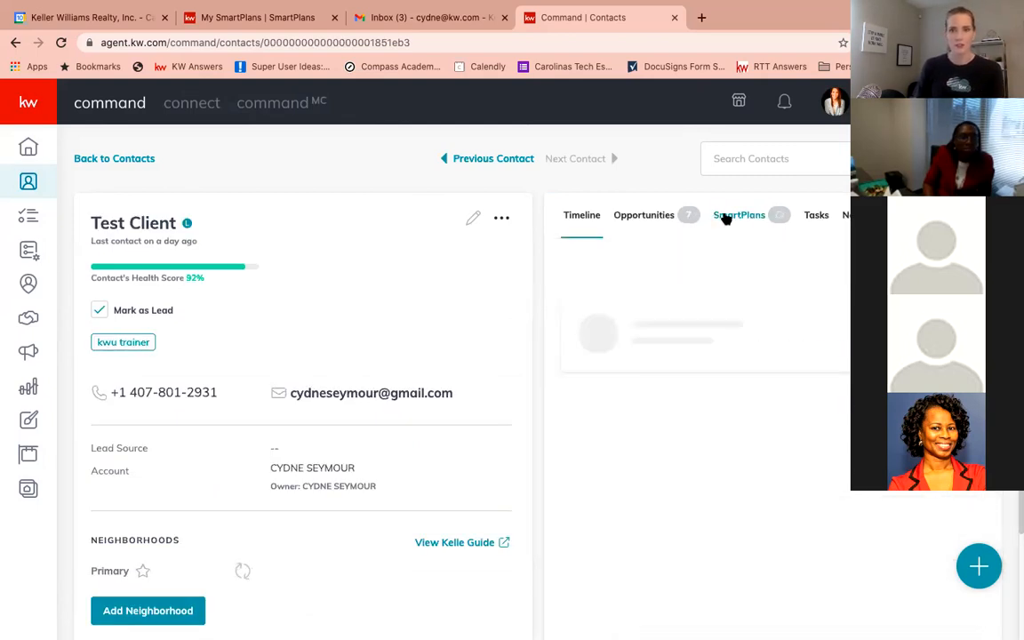